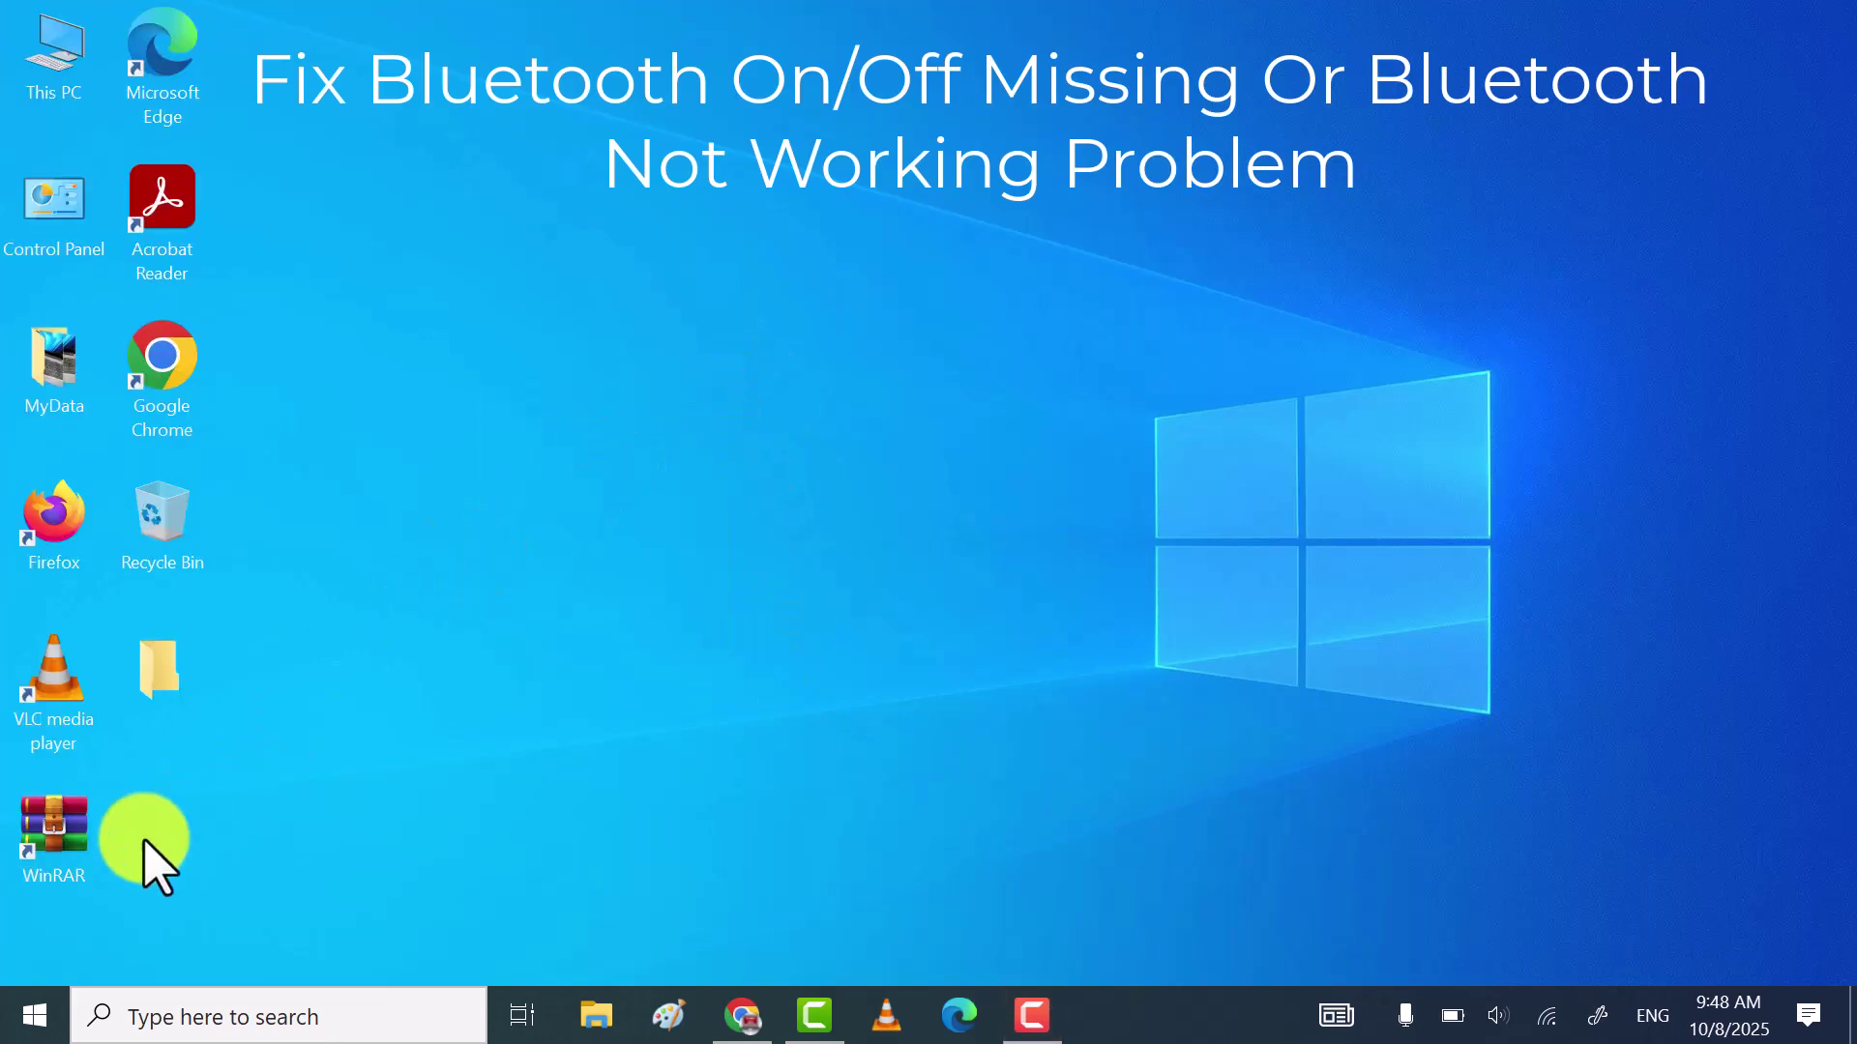
- Open the Devices page of Windows Settings from the Start menu
{"action": "left_click", "coordinate": [35, 1013]}
{"action": "mouse_move", "coordinate": [110, 882]}
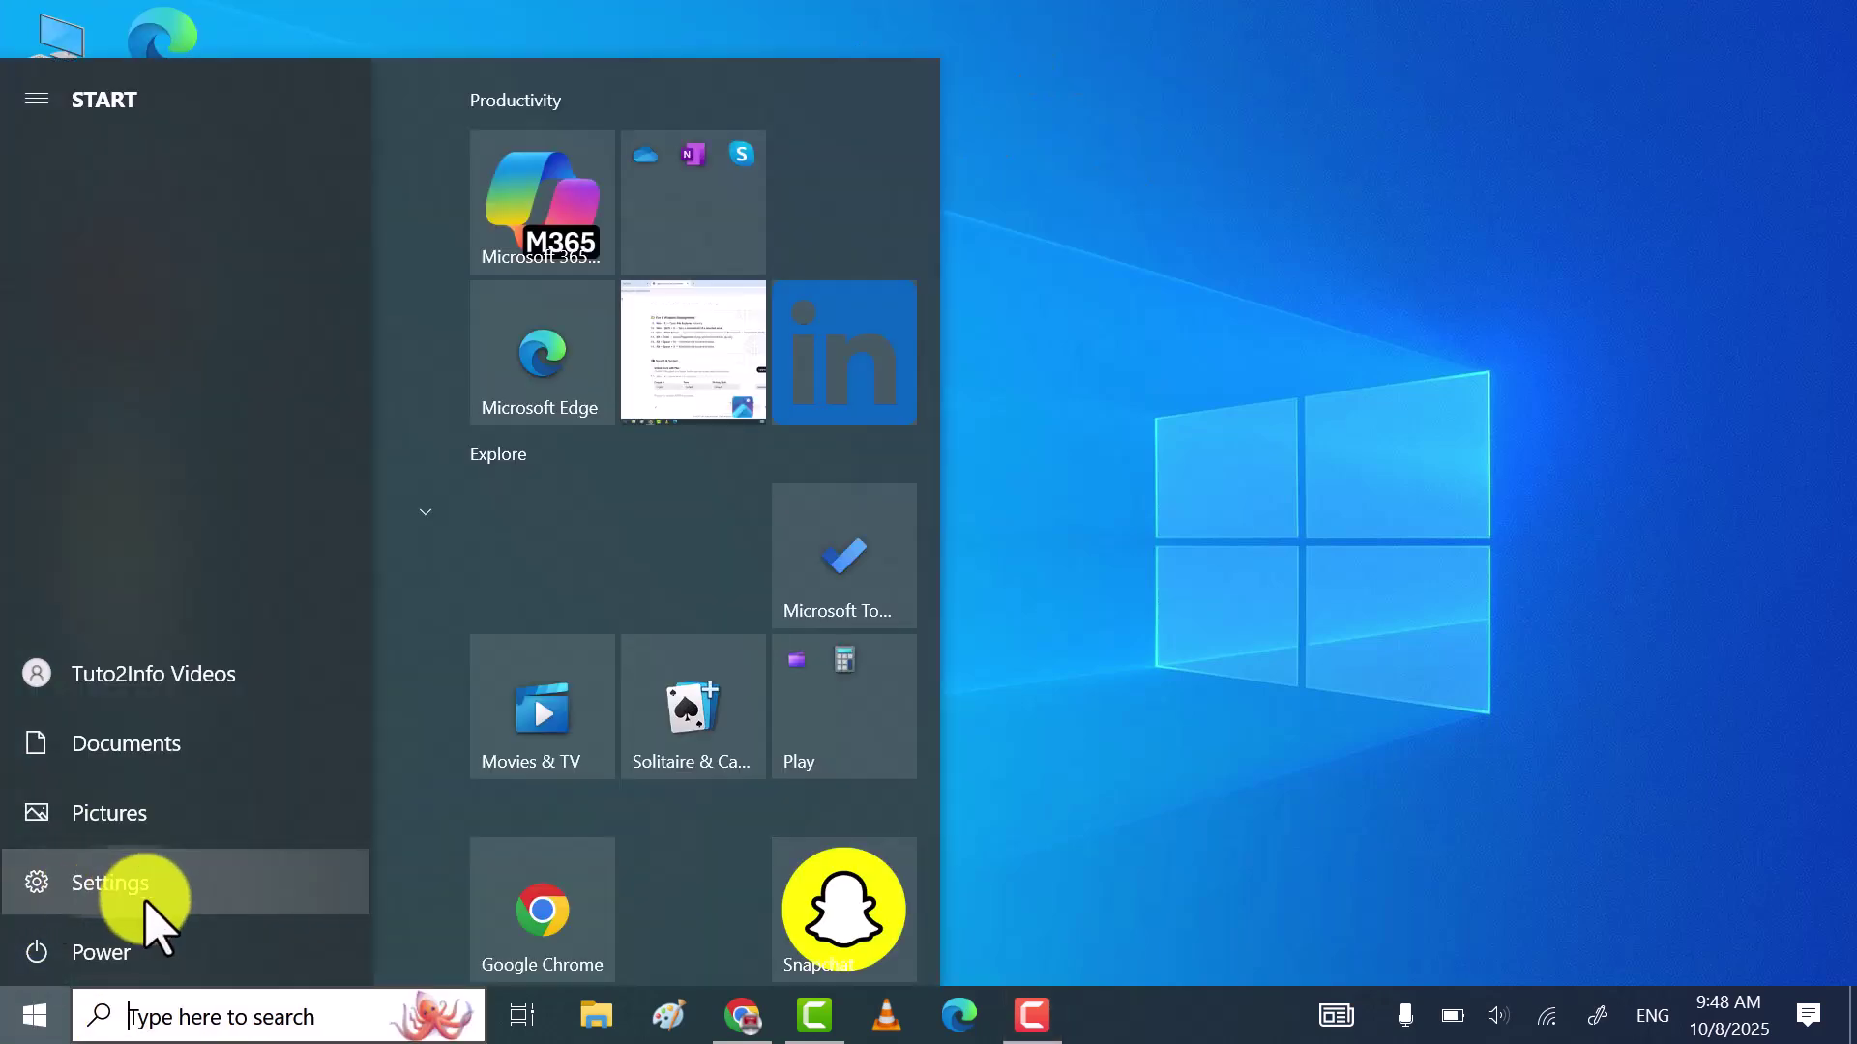
{"action": "left_click", "coordinate": [198, 880]}
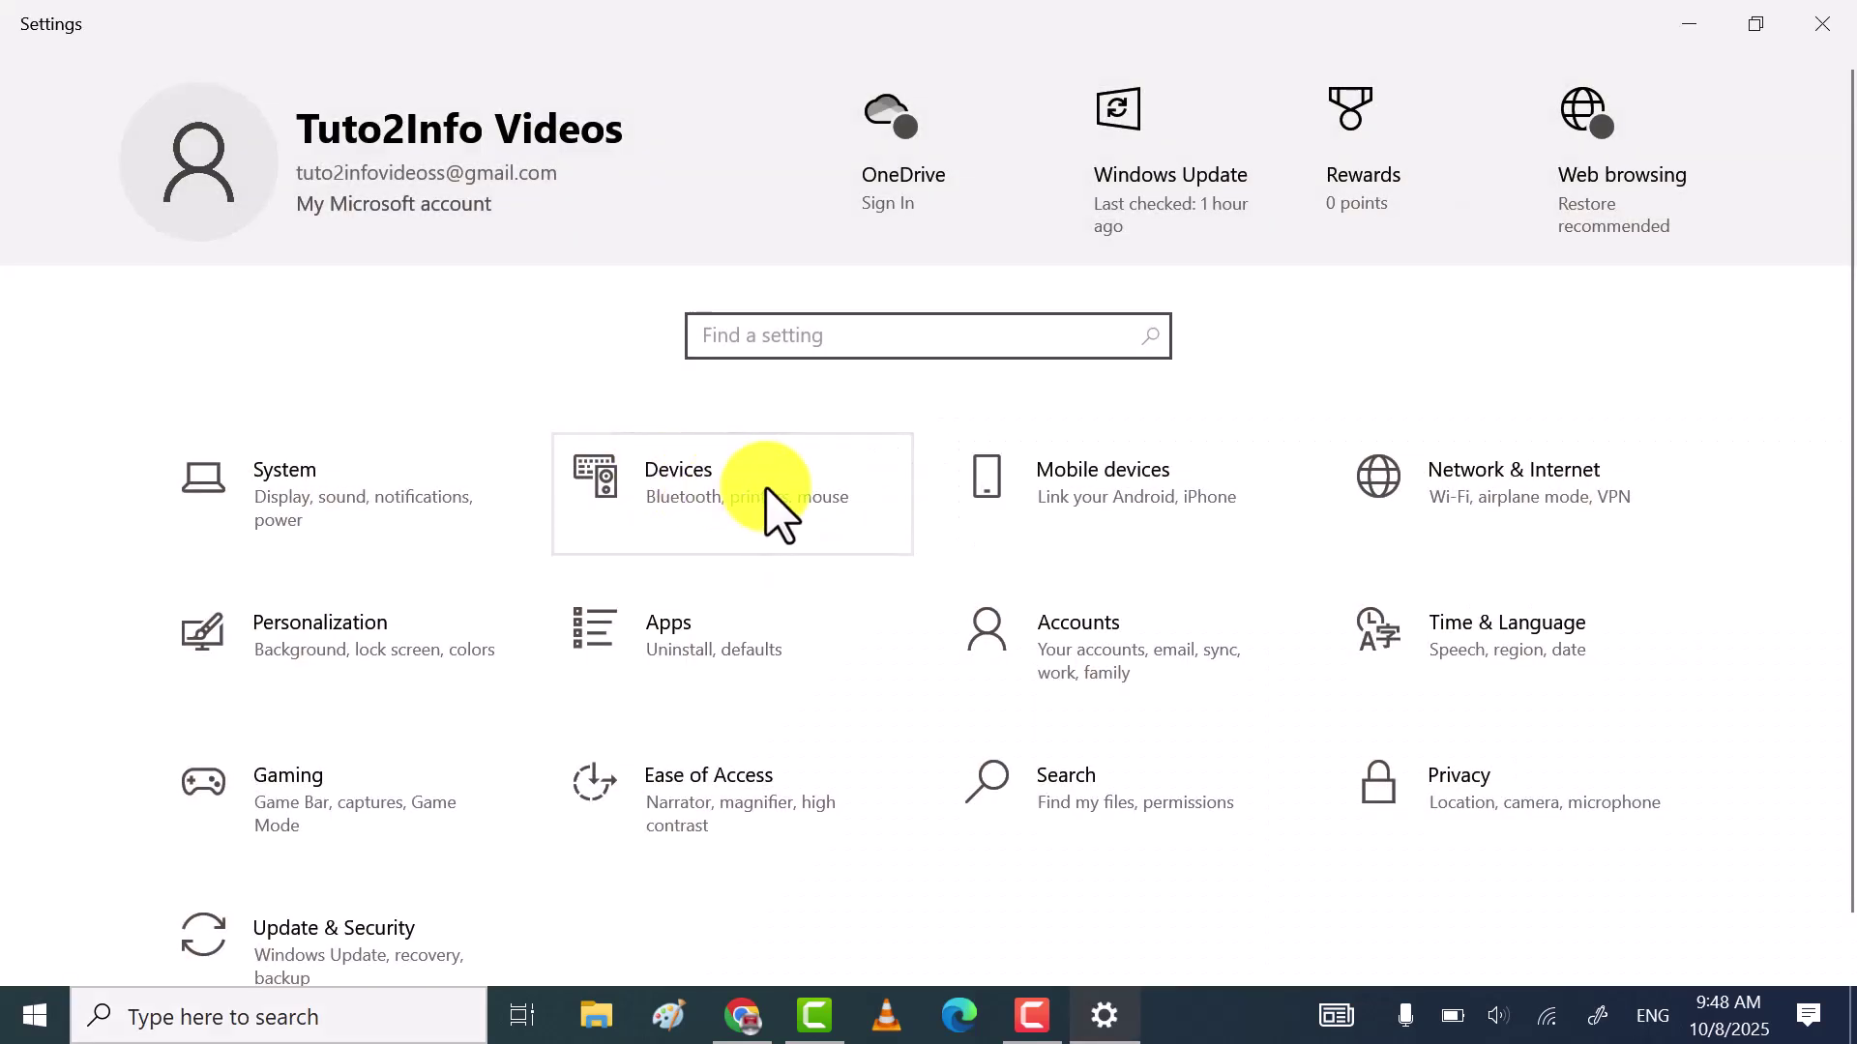
{"action": "left_click", "coordinate": [779, 514]}
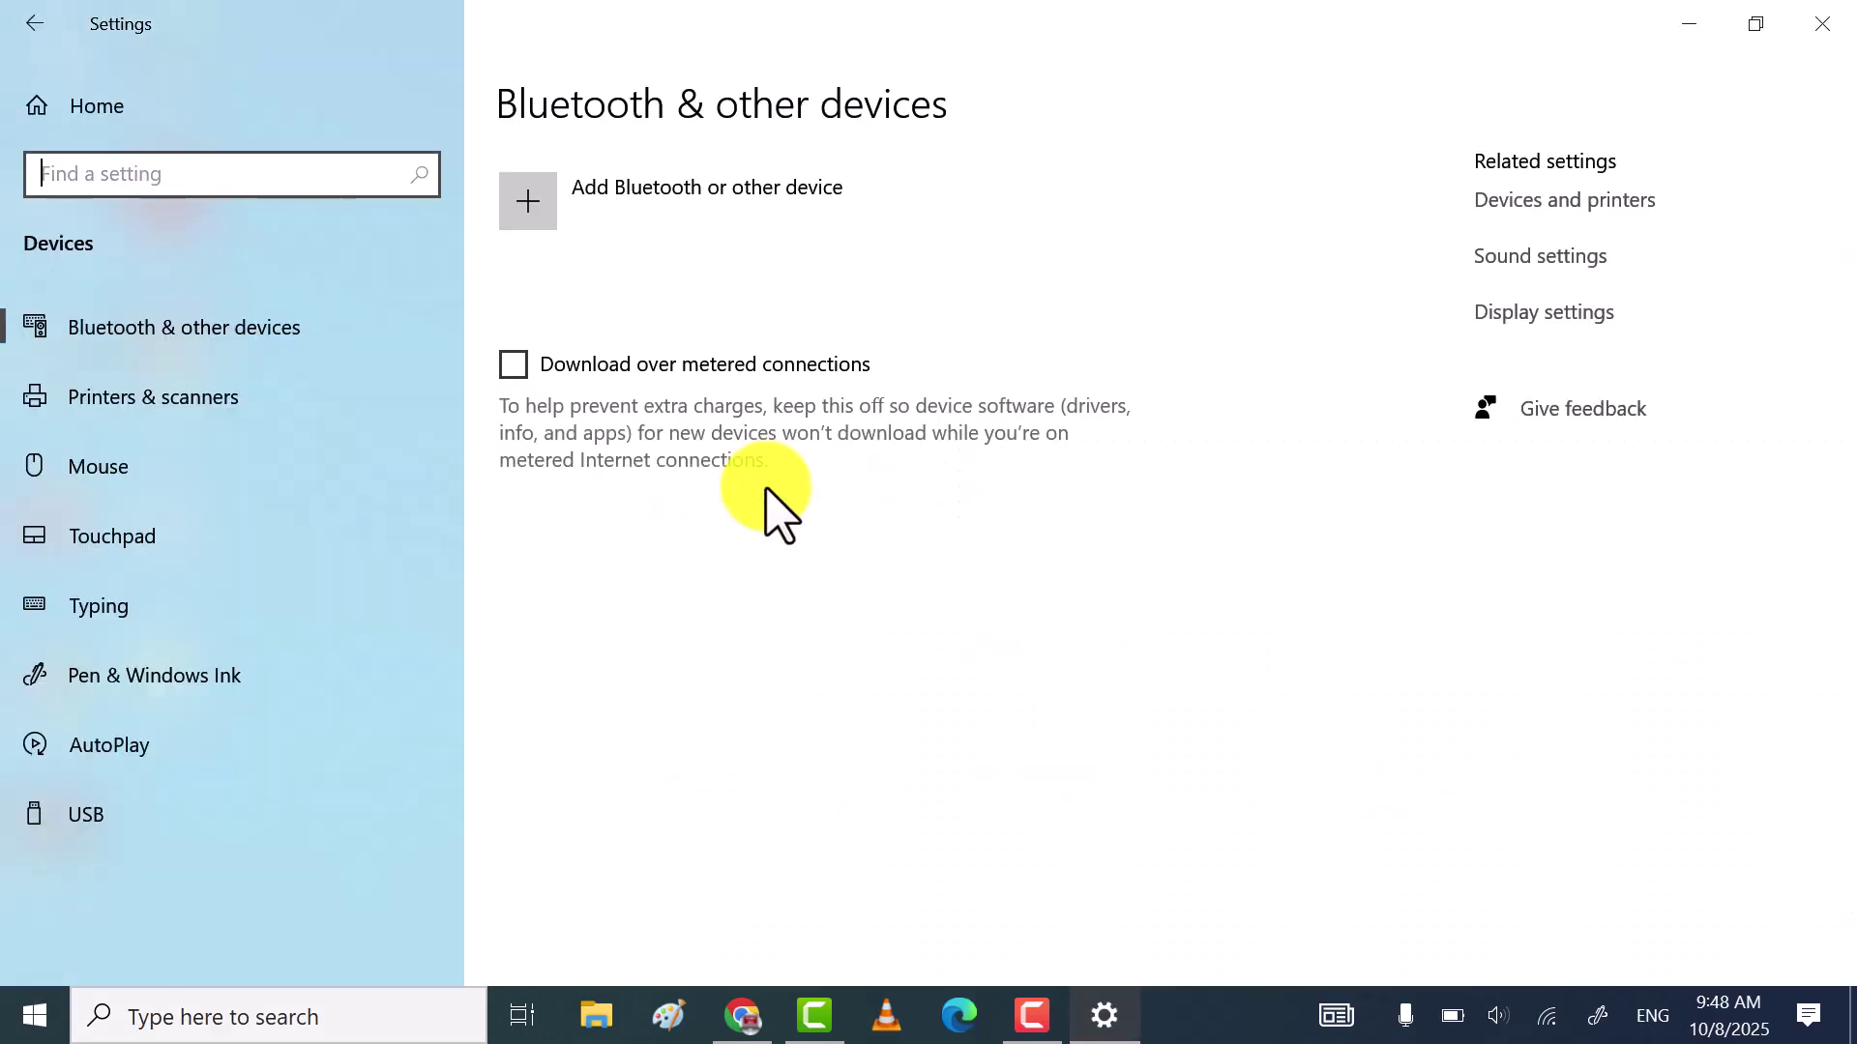
- Try adding a Bluetooth device, get the 'Couldn't connect' error, and dismiss it
{"action": "left_click", "coordinate": [707, 201]}
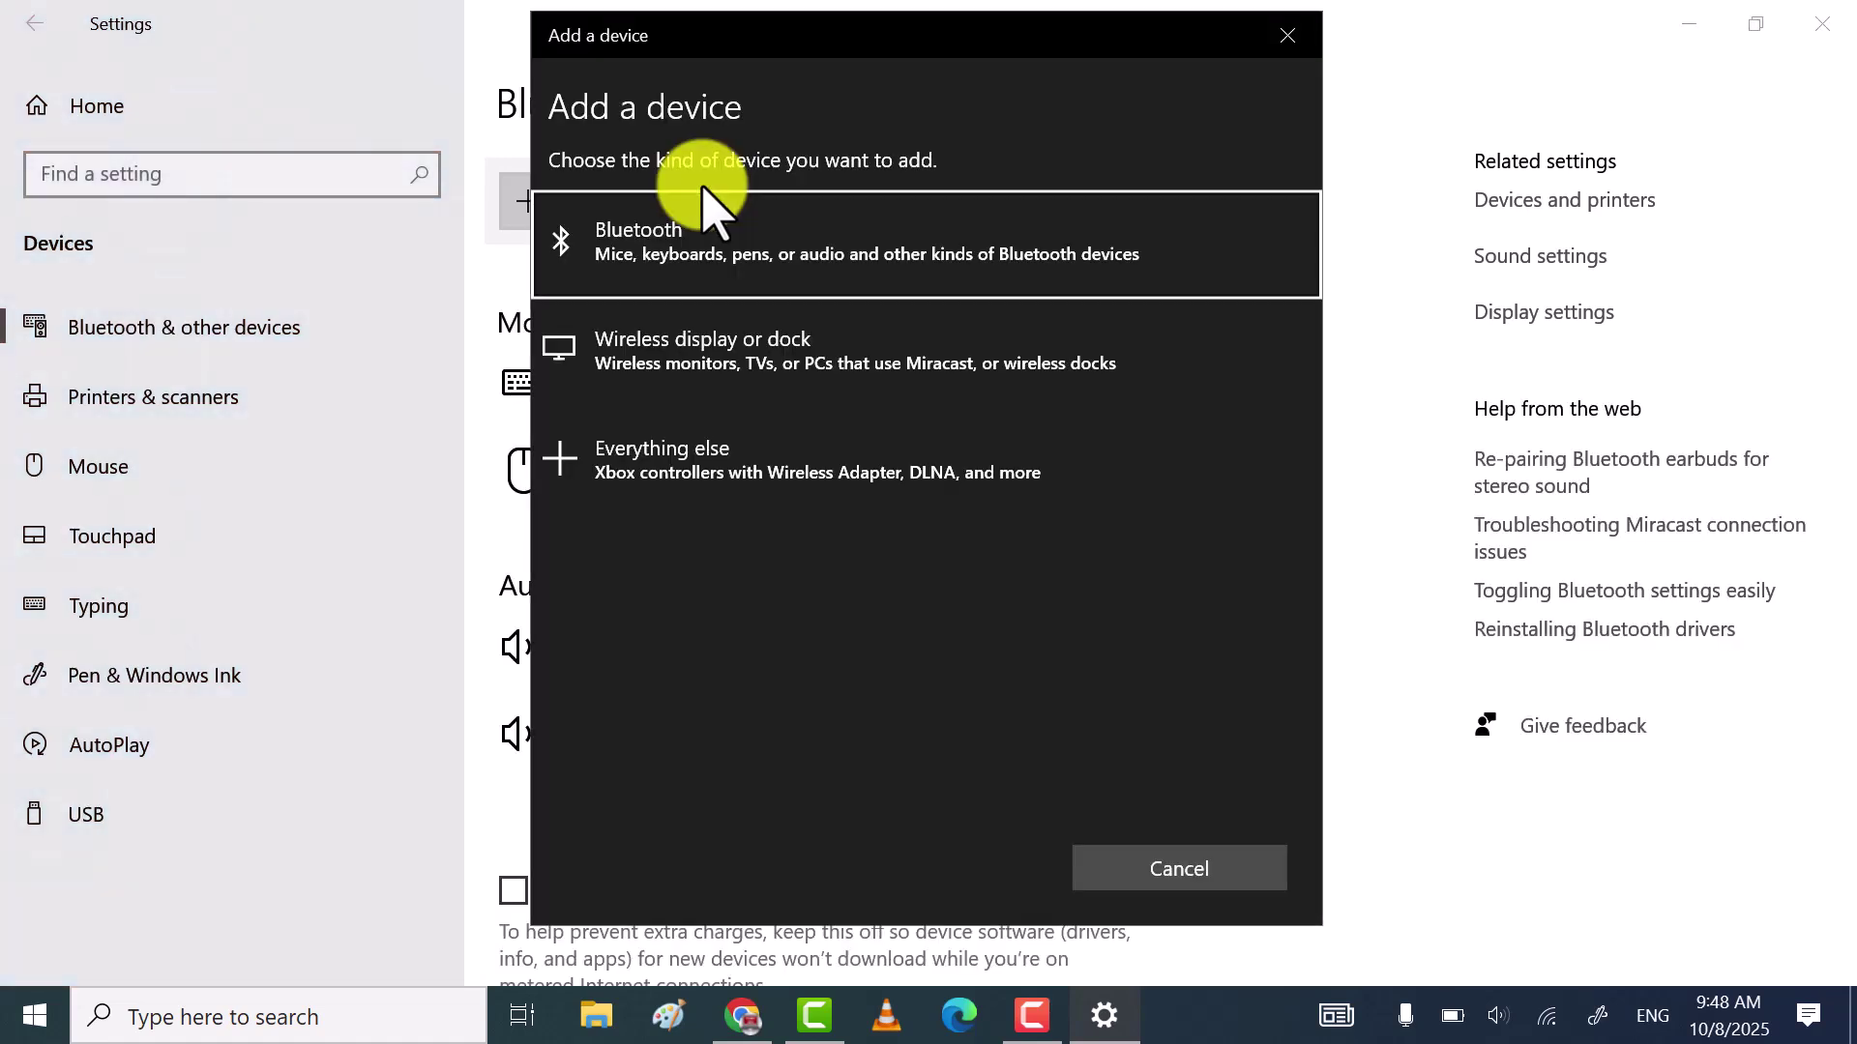
{"action": "left_click", "coordinate": [786, 248]}
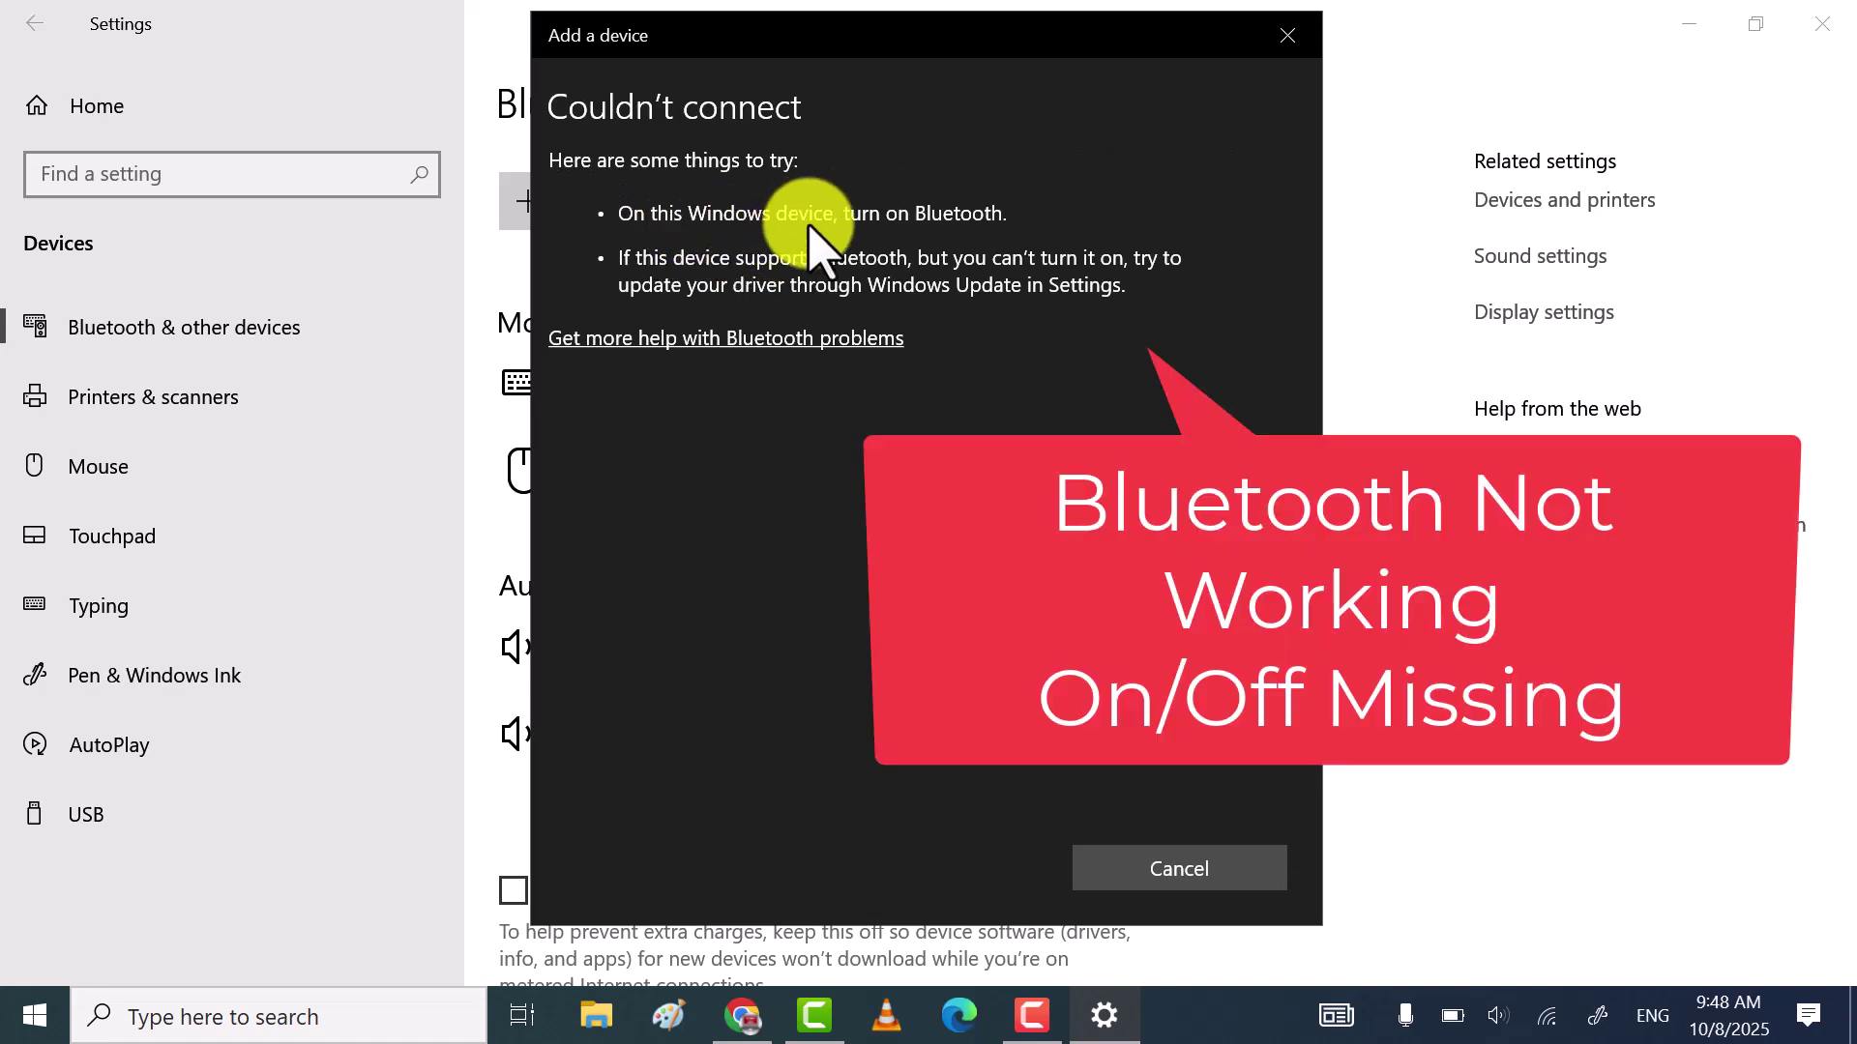
{"action": "left_click_drag", "start_coordinate": [879, 37], "coordinate": [882, 64]}
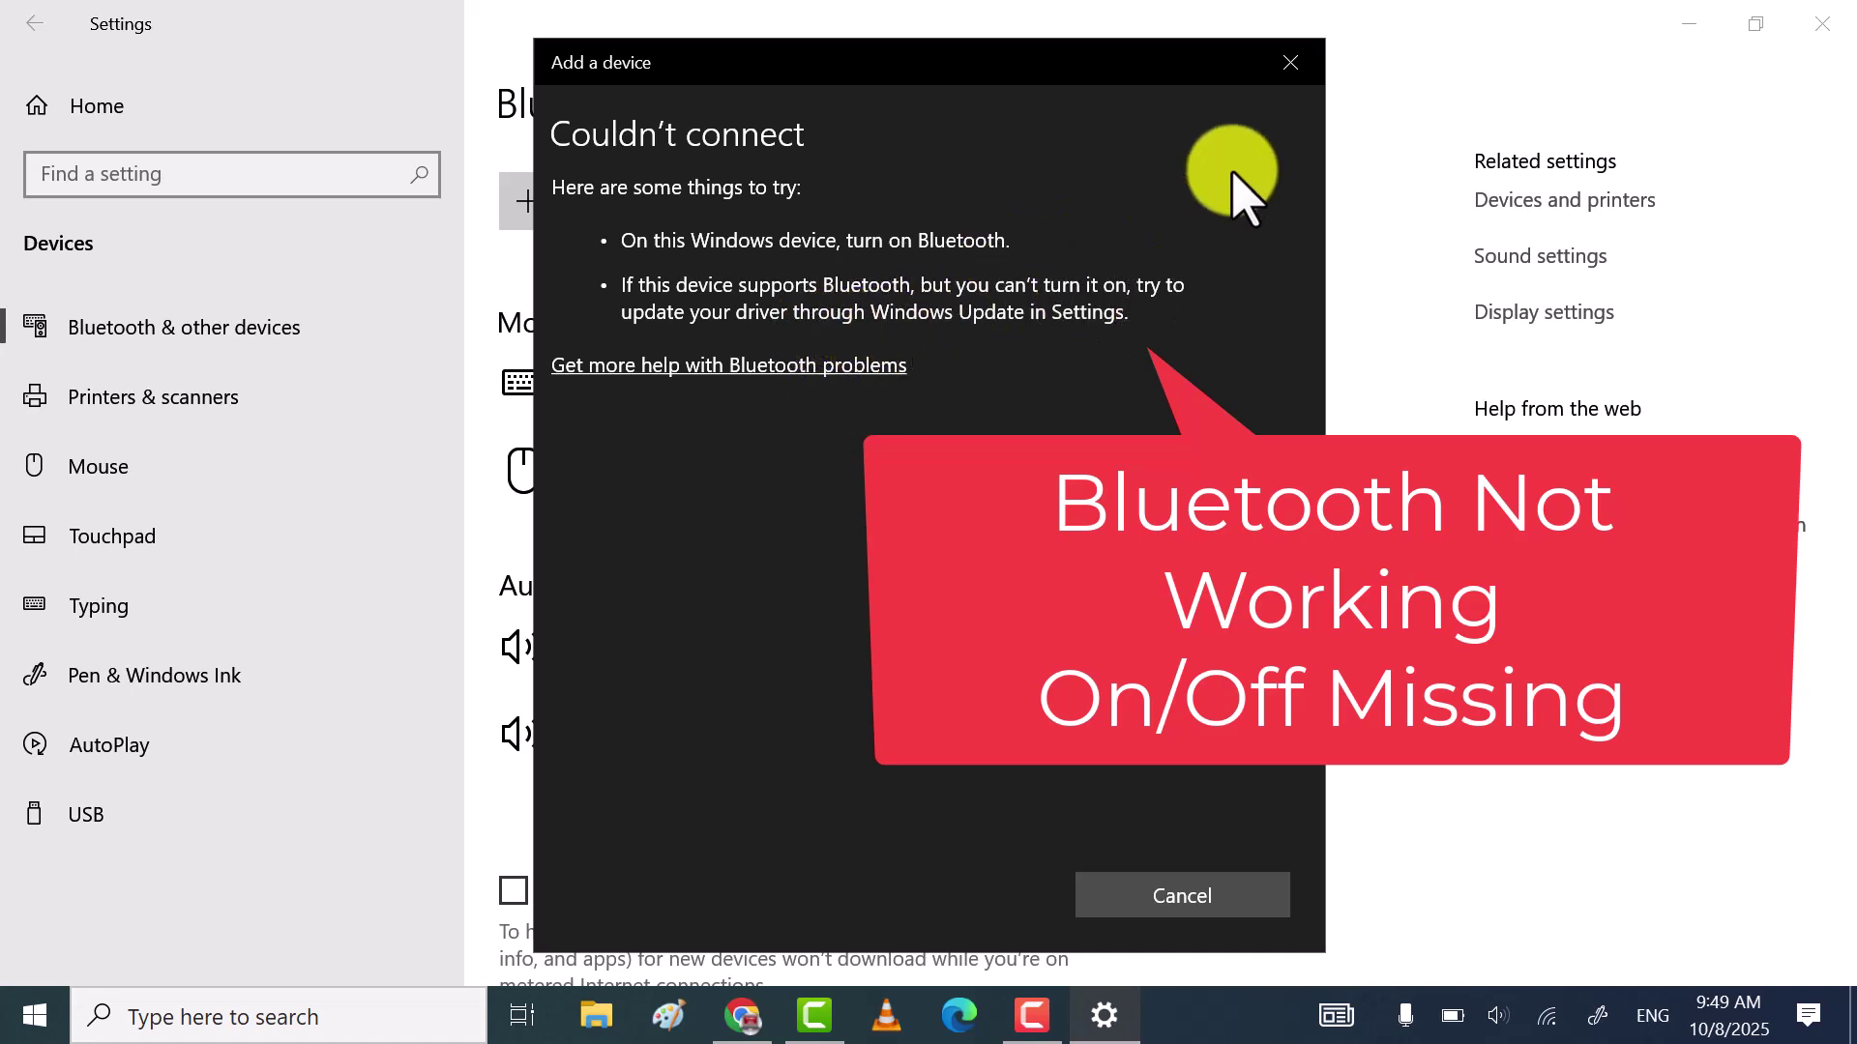
{"action": "left_click", "coordinate": [1289, 67]}
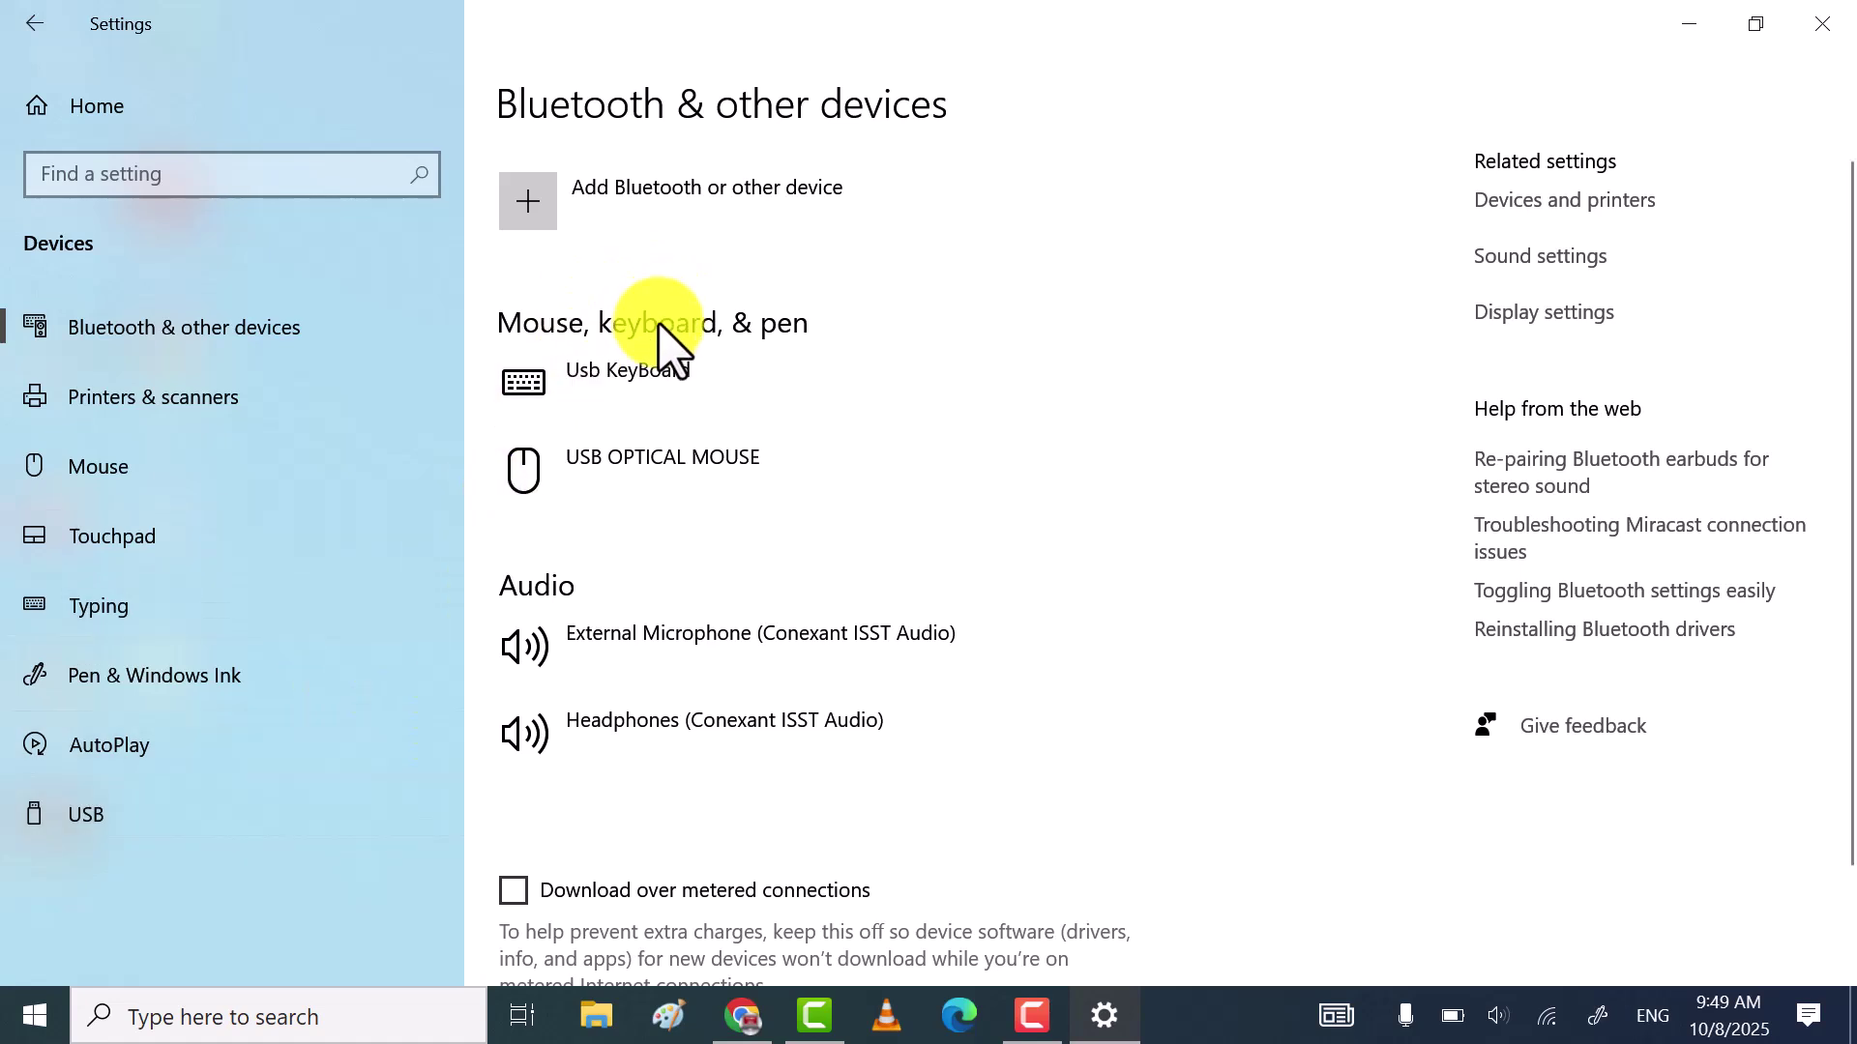
- Close Settings and refresh the desktop twice
{"action": "left_click", "coordinate": [1824, 23]}
{"action": "right_click", "coordinate": [798, 312]}
{"action": "left_click", "coordinate": [663, 396]}
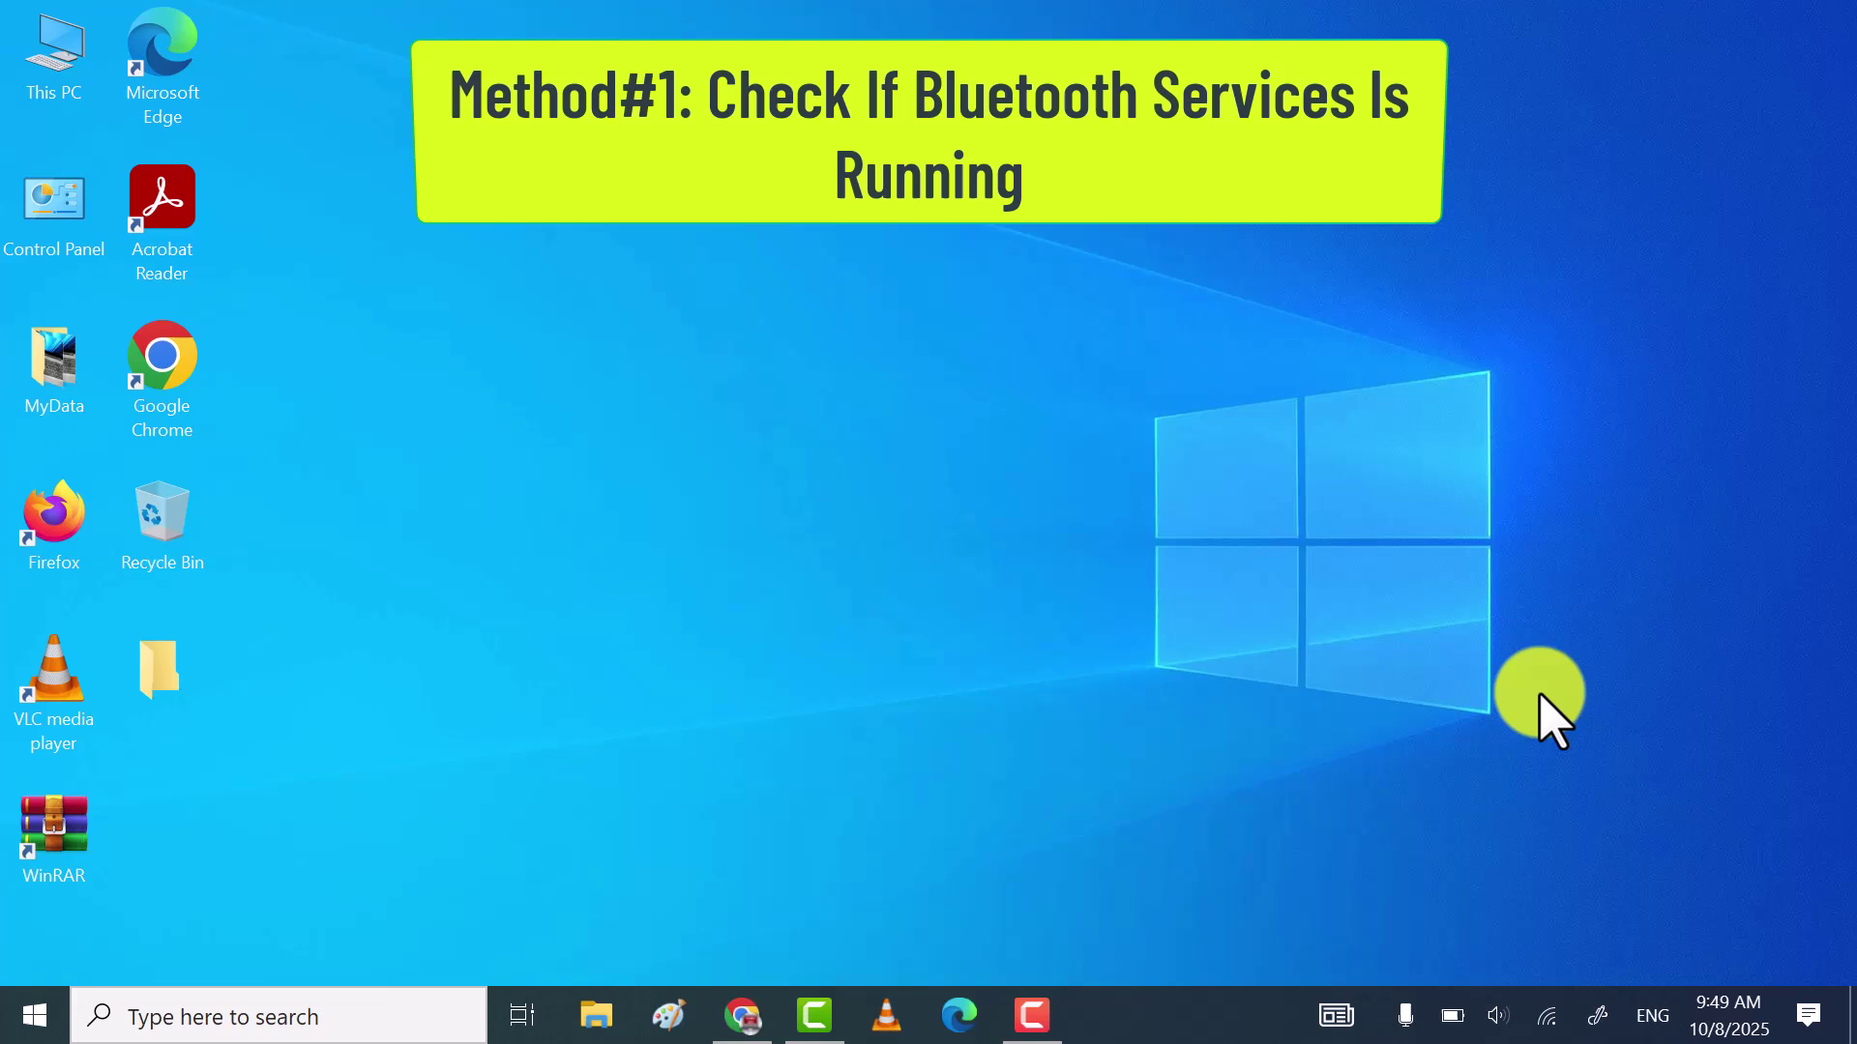
{"action": "right_click", "coordinate": [747, 344]}
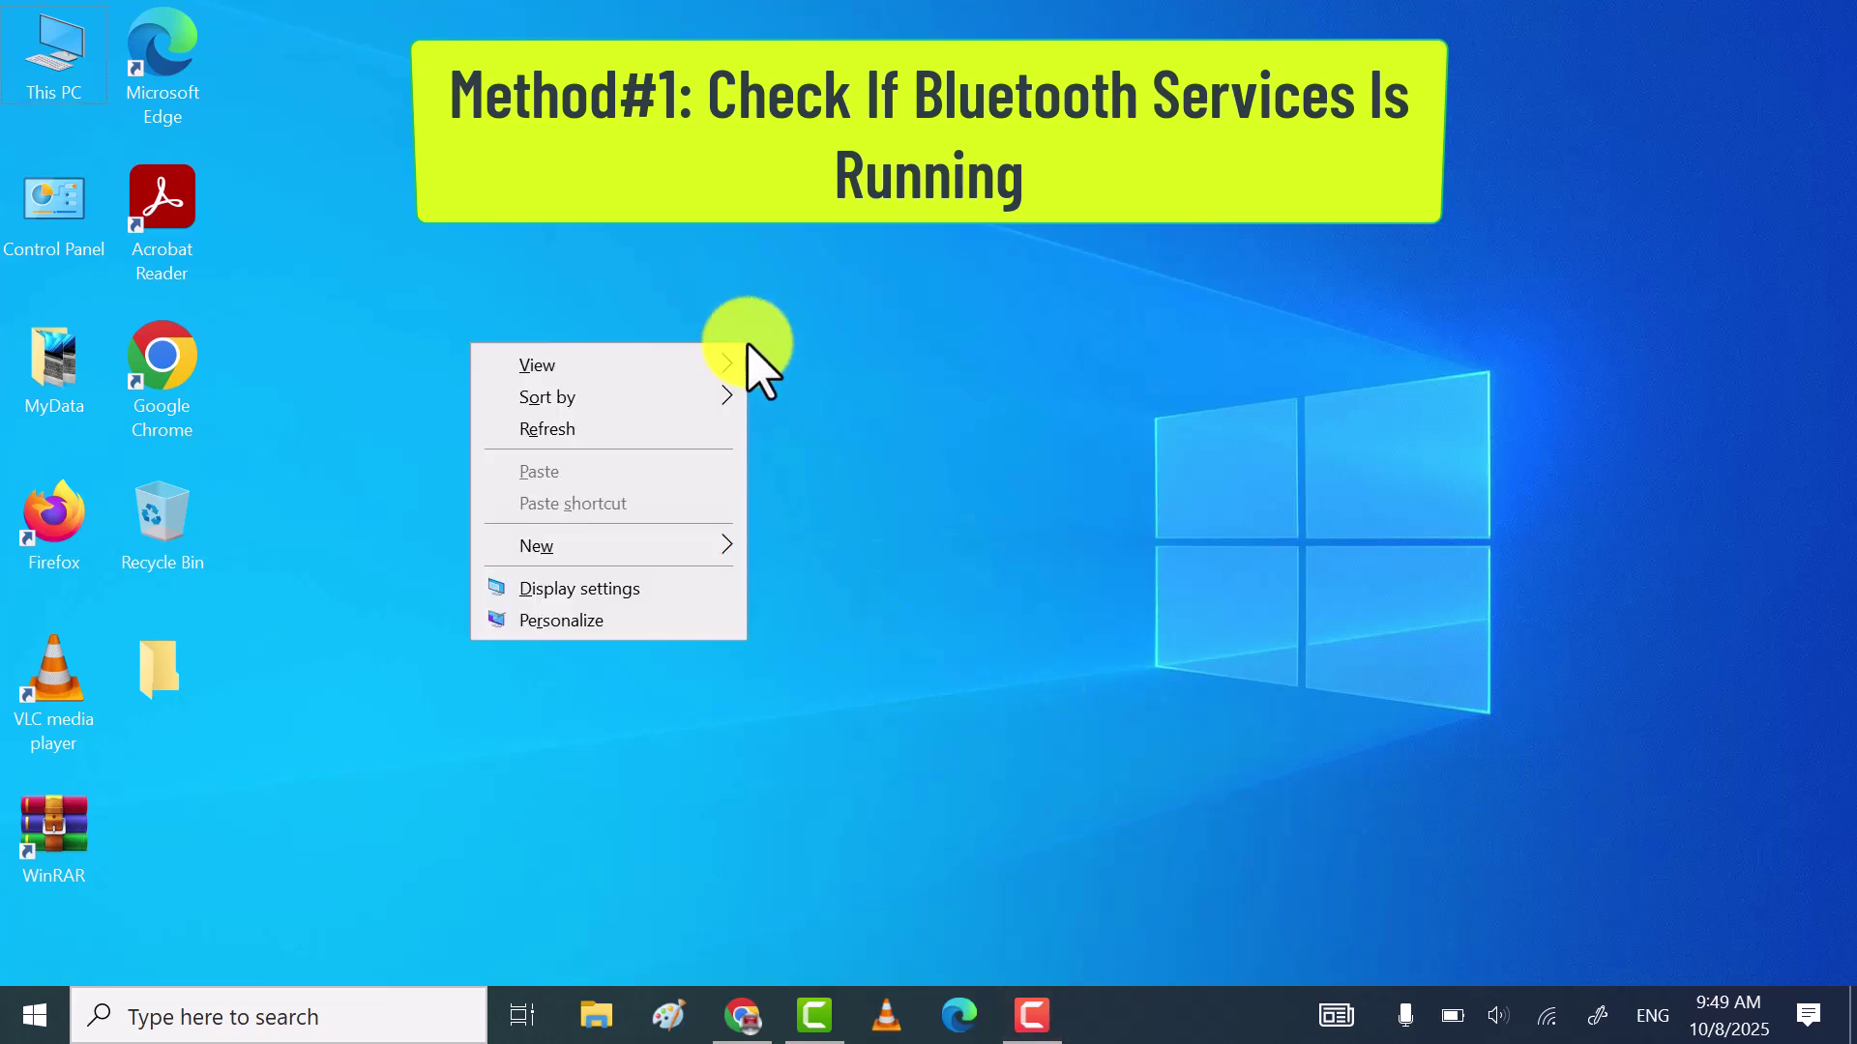
{"action": "left_click", "coordinate": [636, 434]}
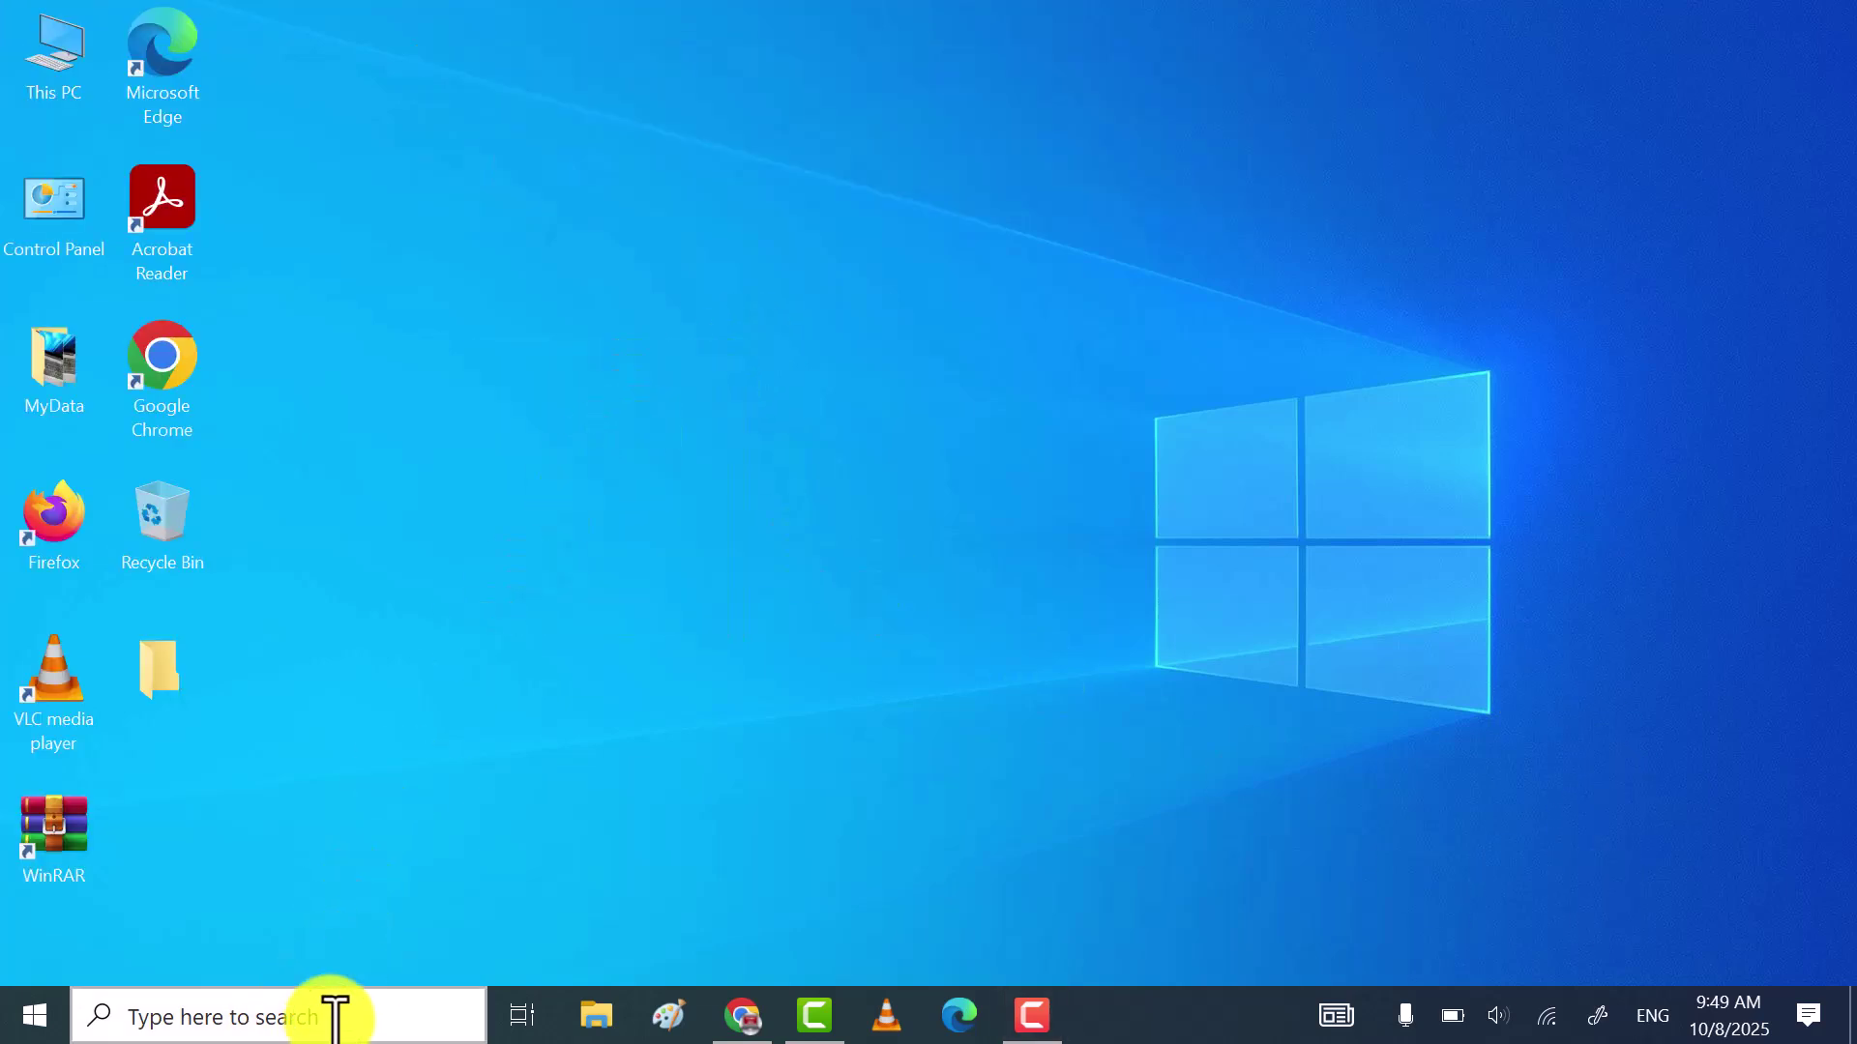
- Search for 'services' and open the Services console
{"action": "left_click", "coordinate": [334, 1015]}
{"action": "type", "text": "services"}
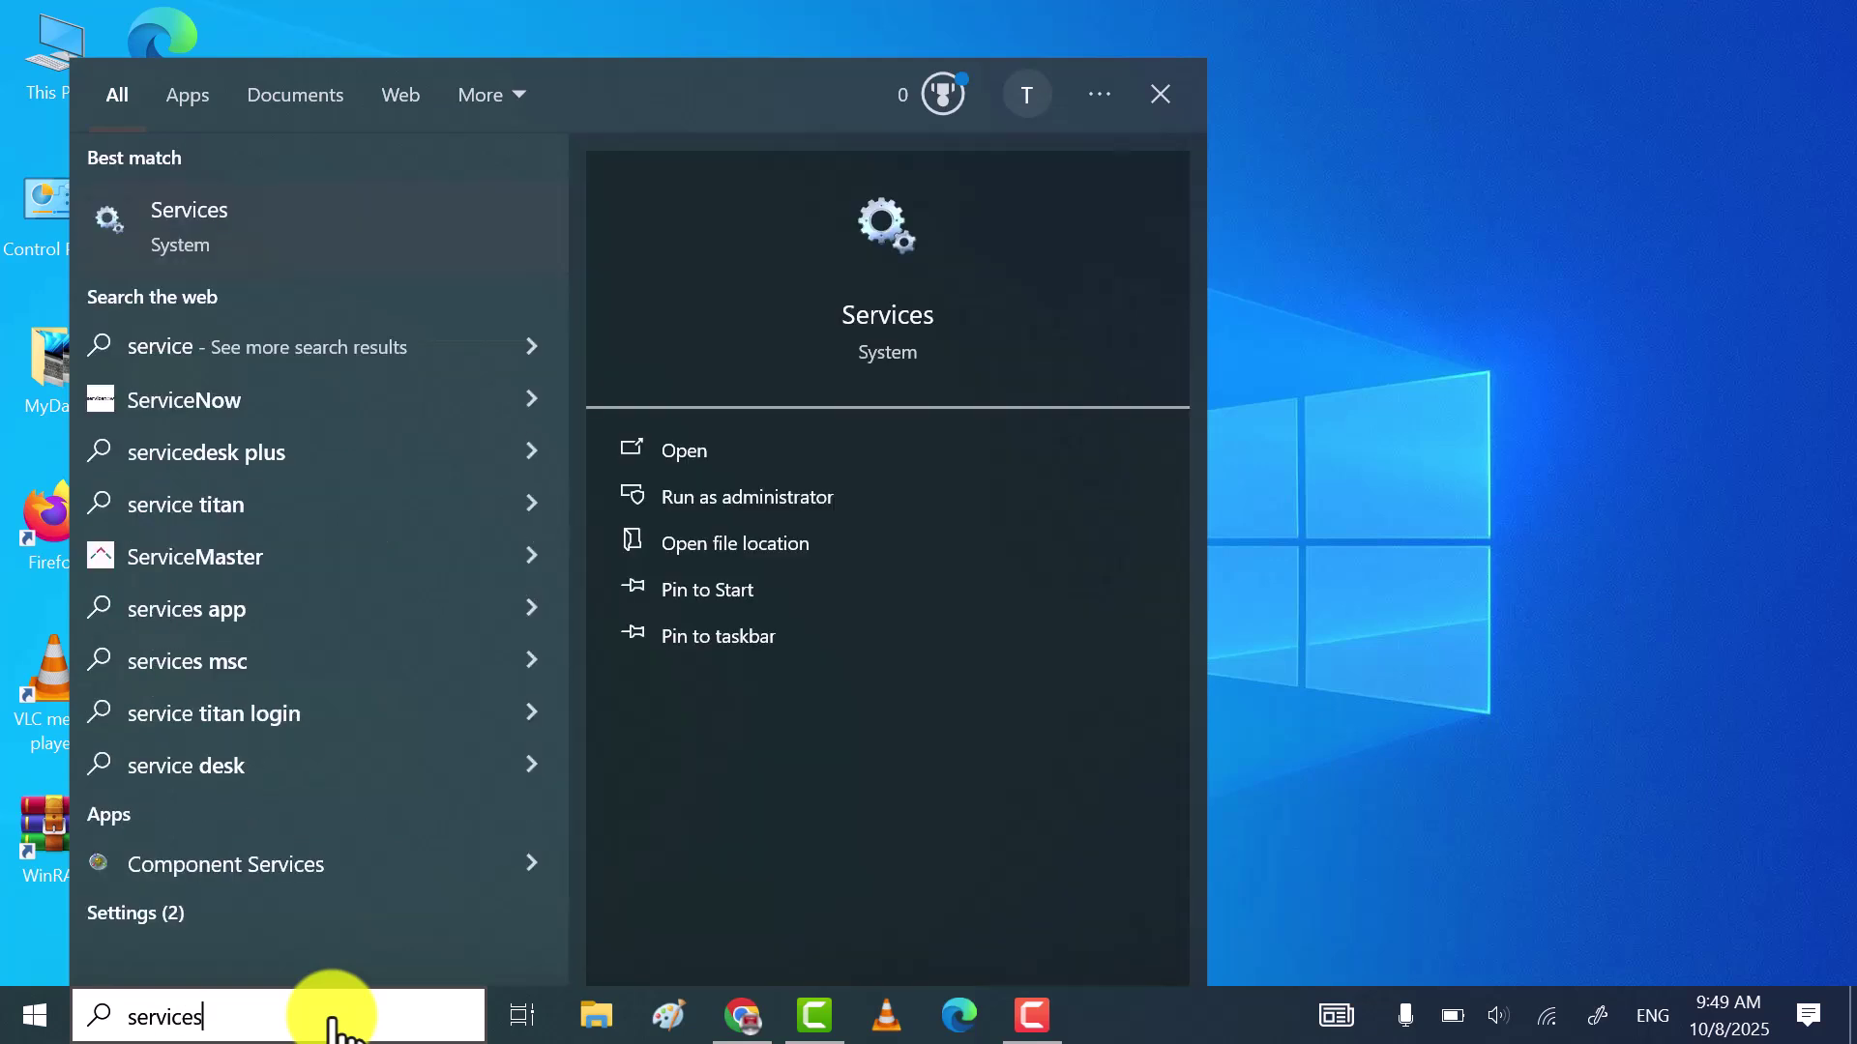
{"action": "left_click", "coordinate": [382, 230]}
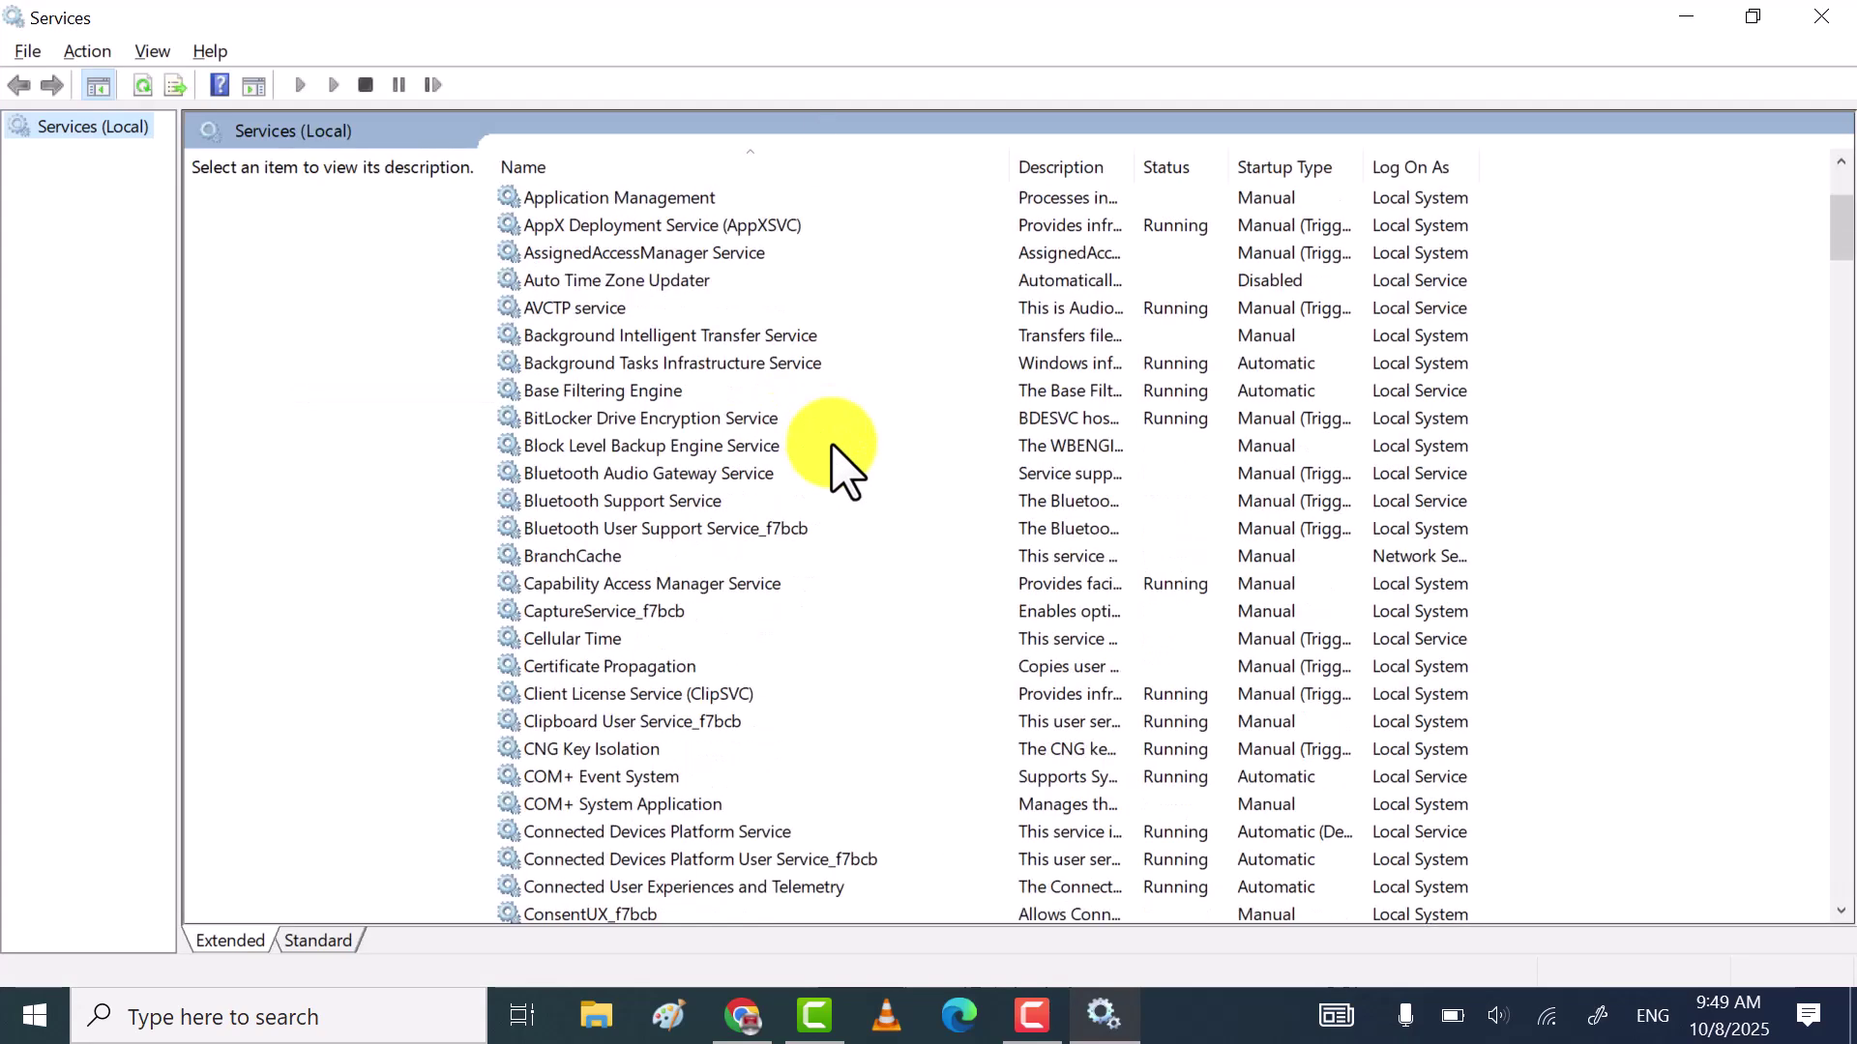
- Set Bluetooth Support Service to Automatic startup, apply, start it, and close its properties
{"action": "left_click", "coordinate": [689, 499]}
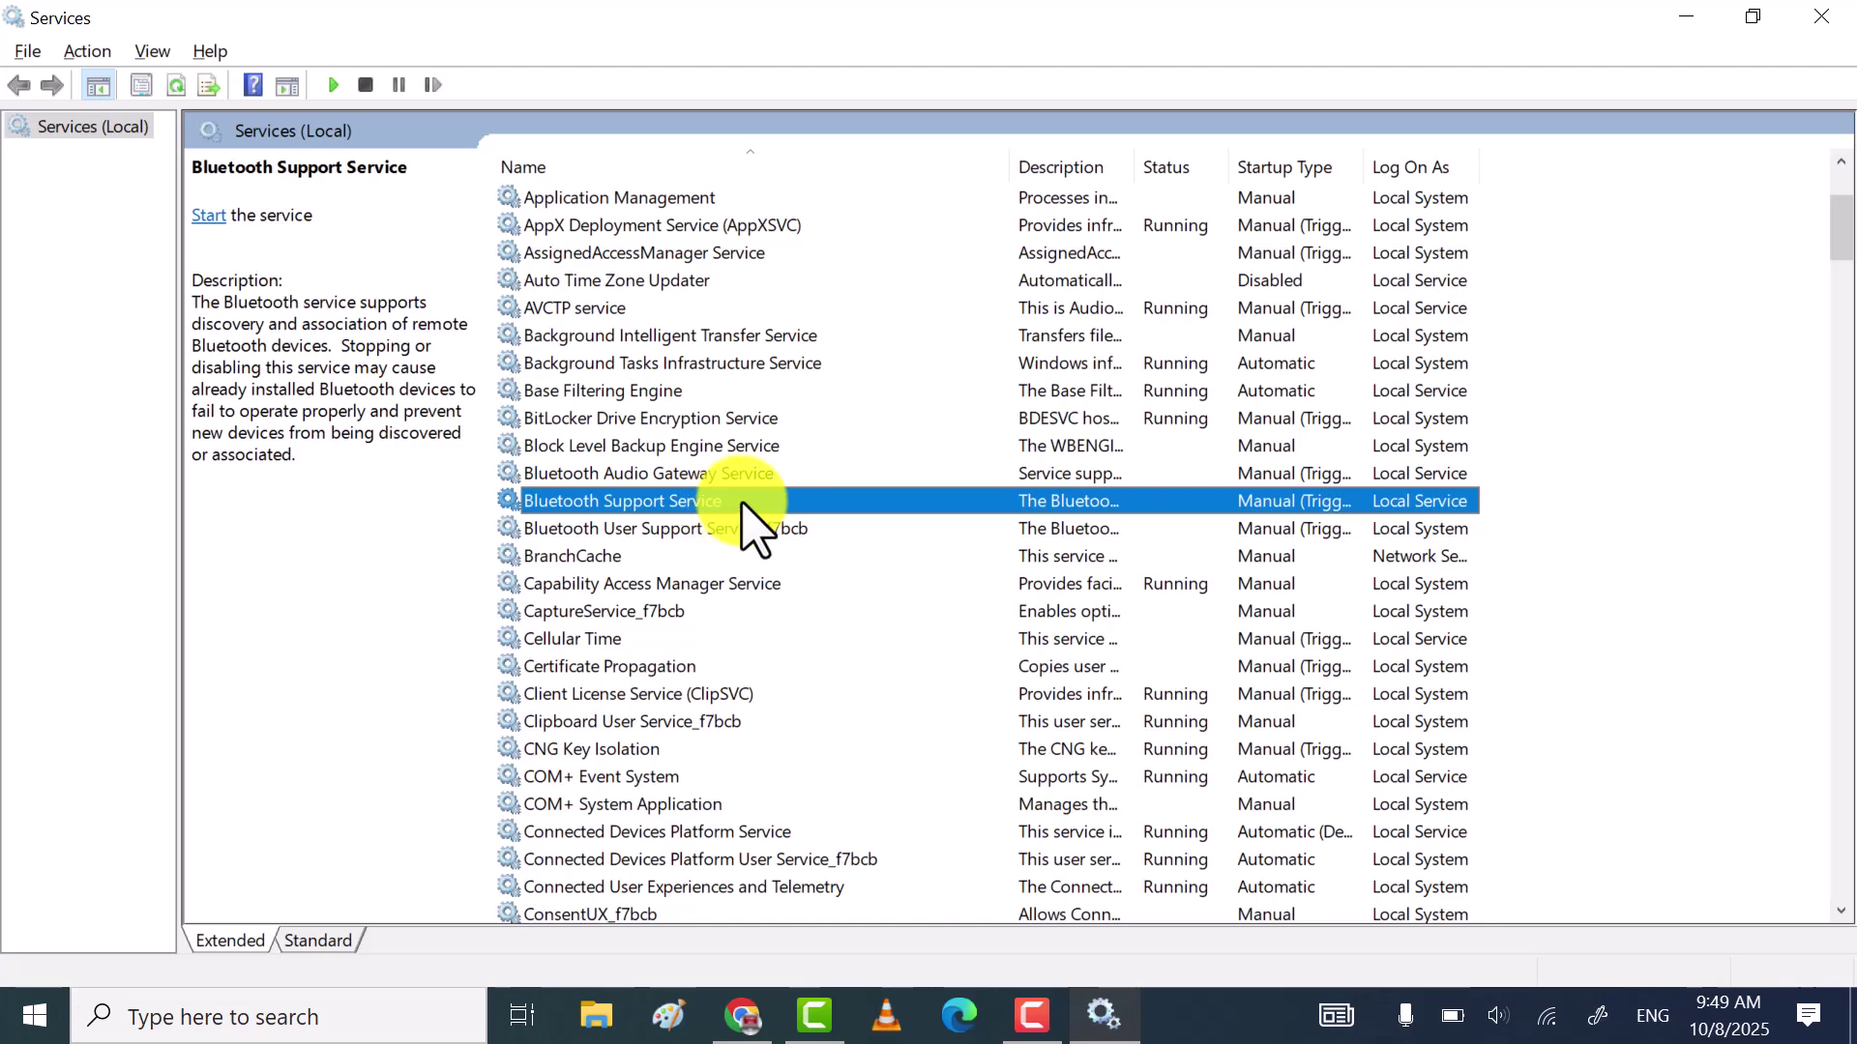
{"action": "double_click", "coordinate": [742, 503]}
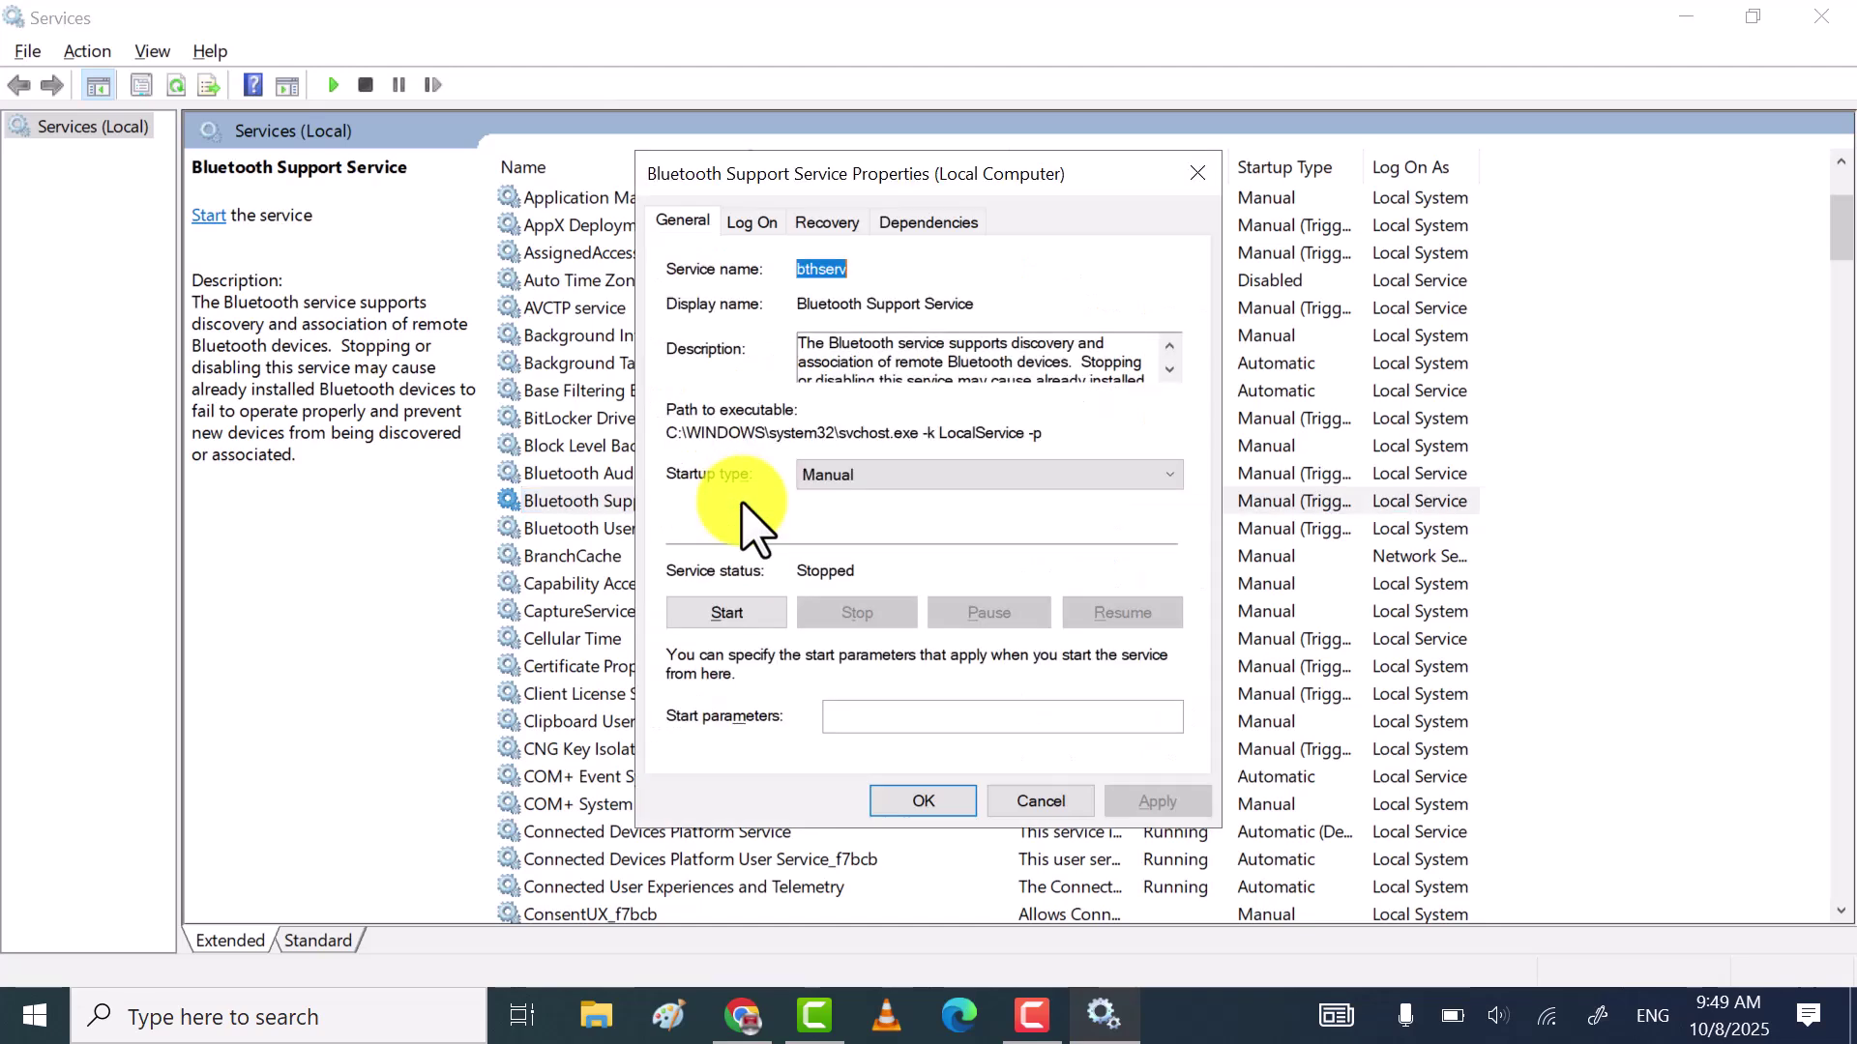
{"action": "left_click", "coordinate": [851, 474]}
{"action": "left_click", "coordinate": [855, 519]}
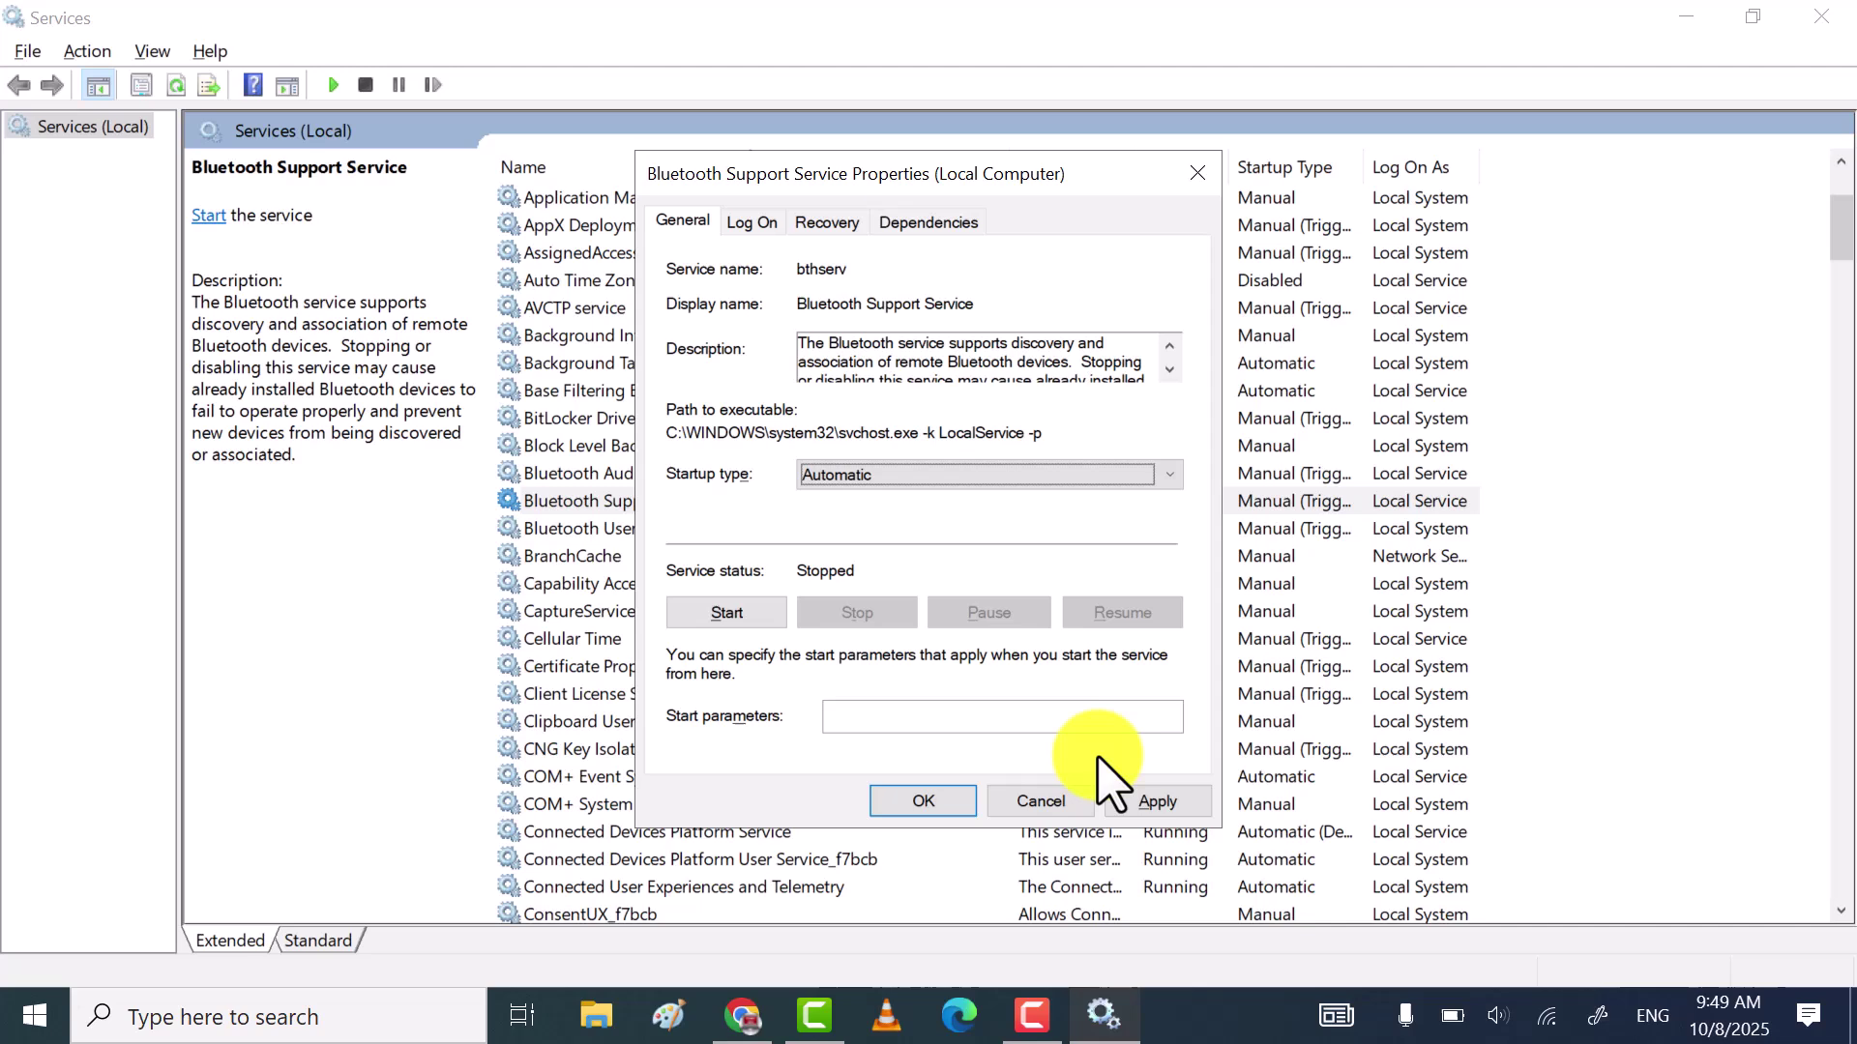
{"action": "left_click", "coordinate": [1161, 805]}
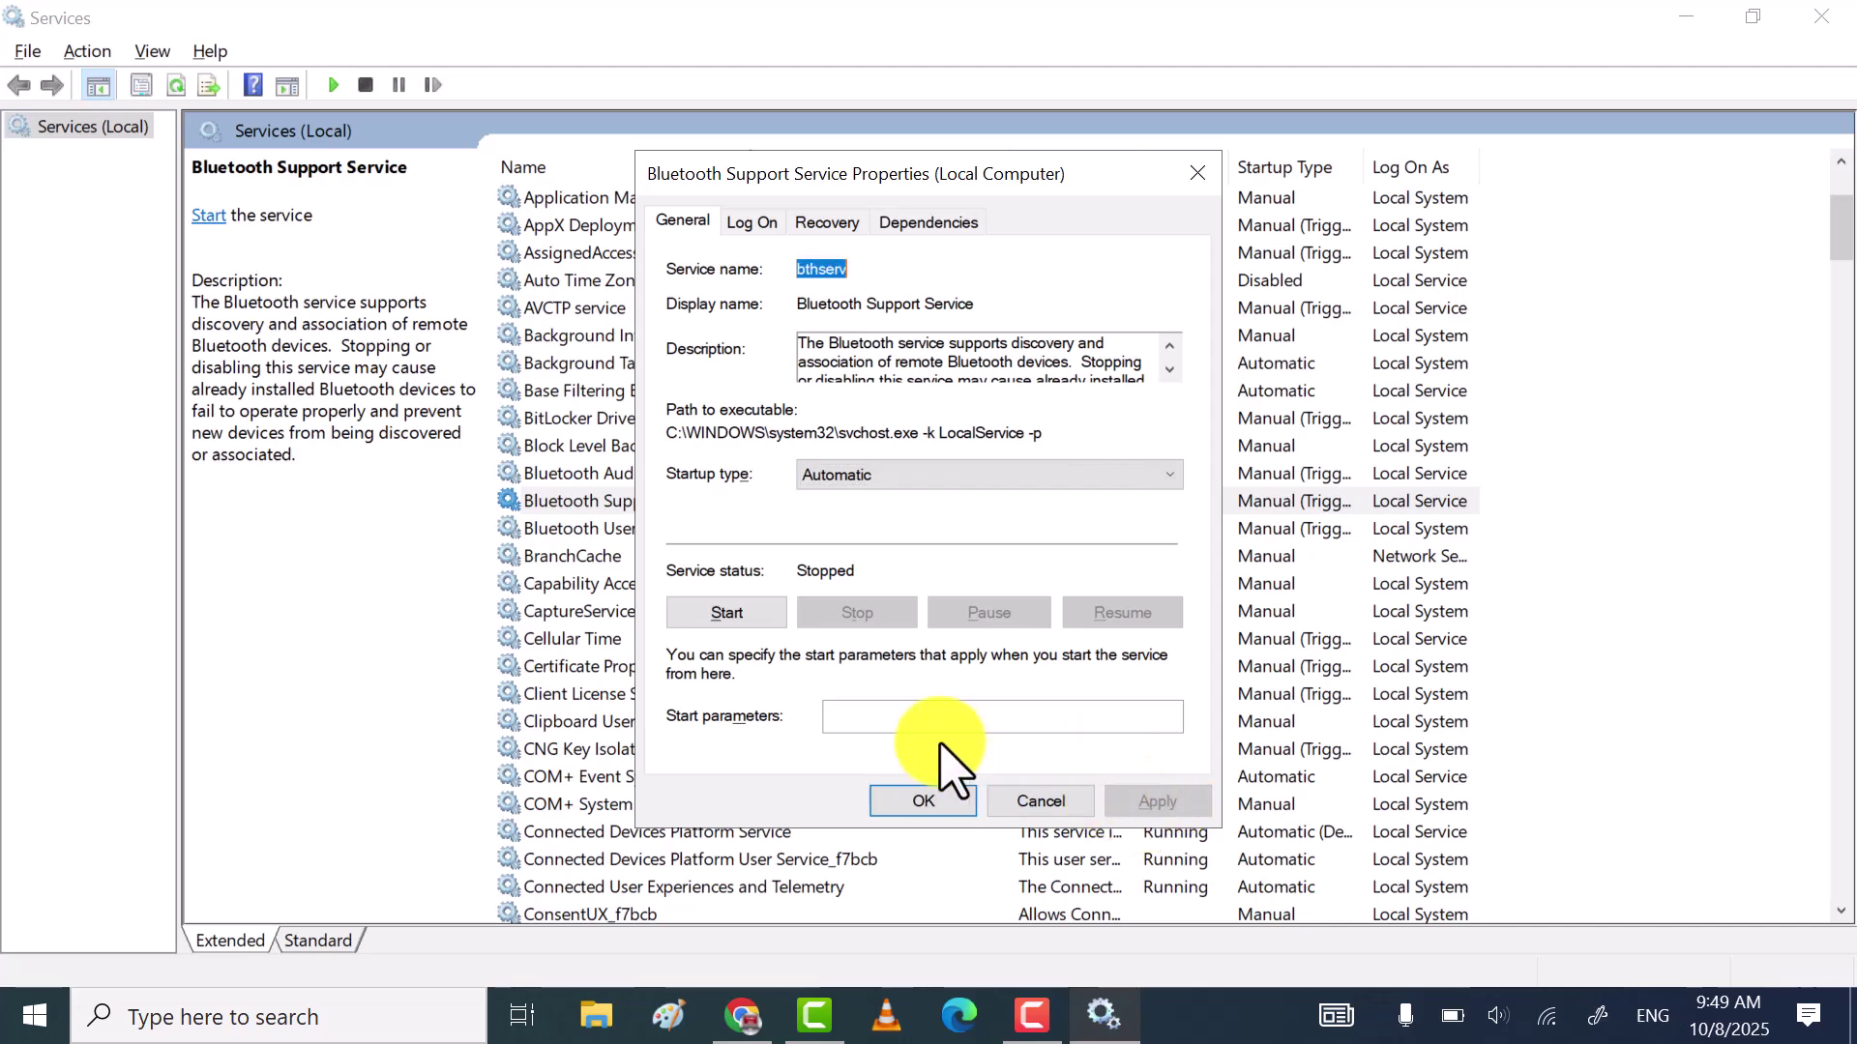
{"action": "left_click", "coordinate": [735, 615]}
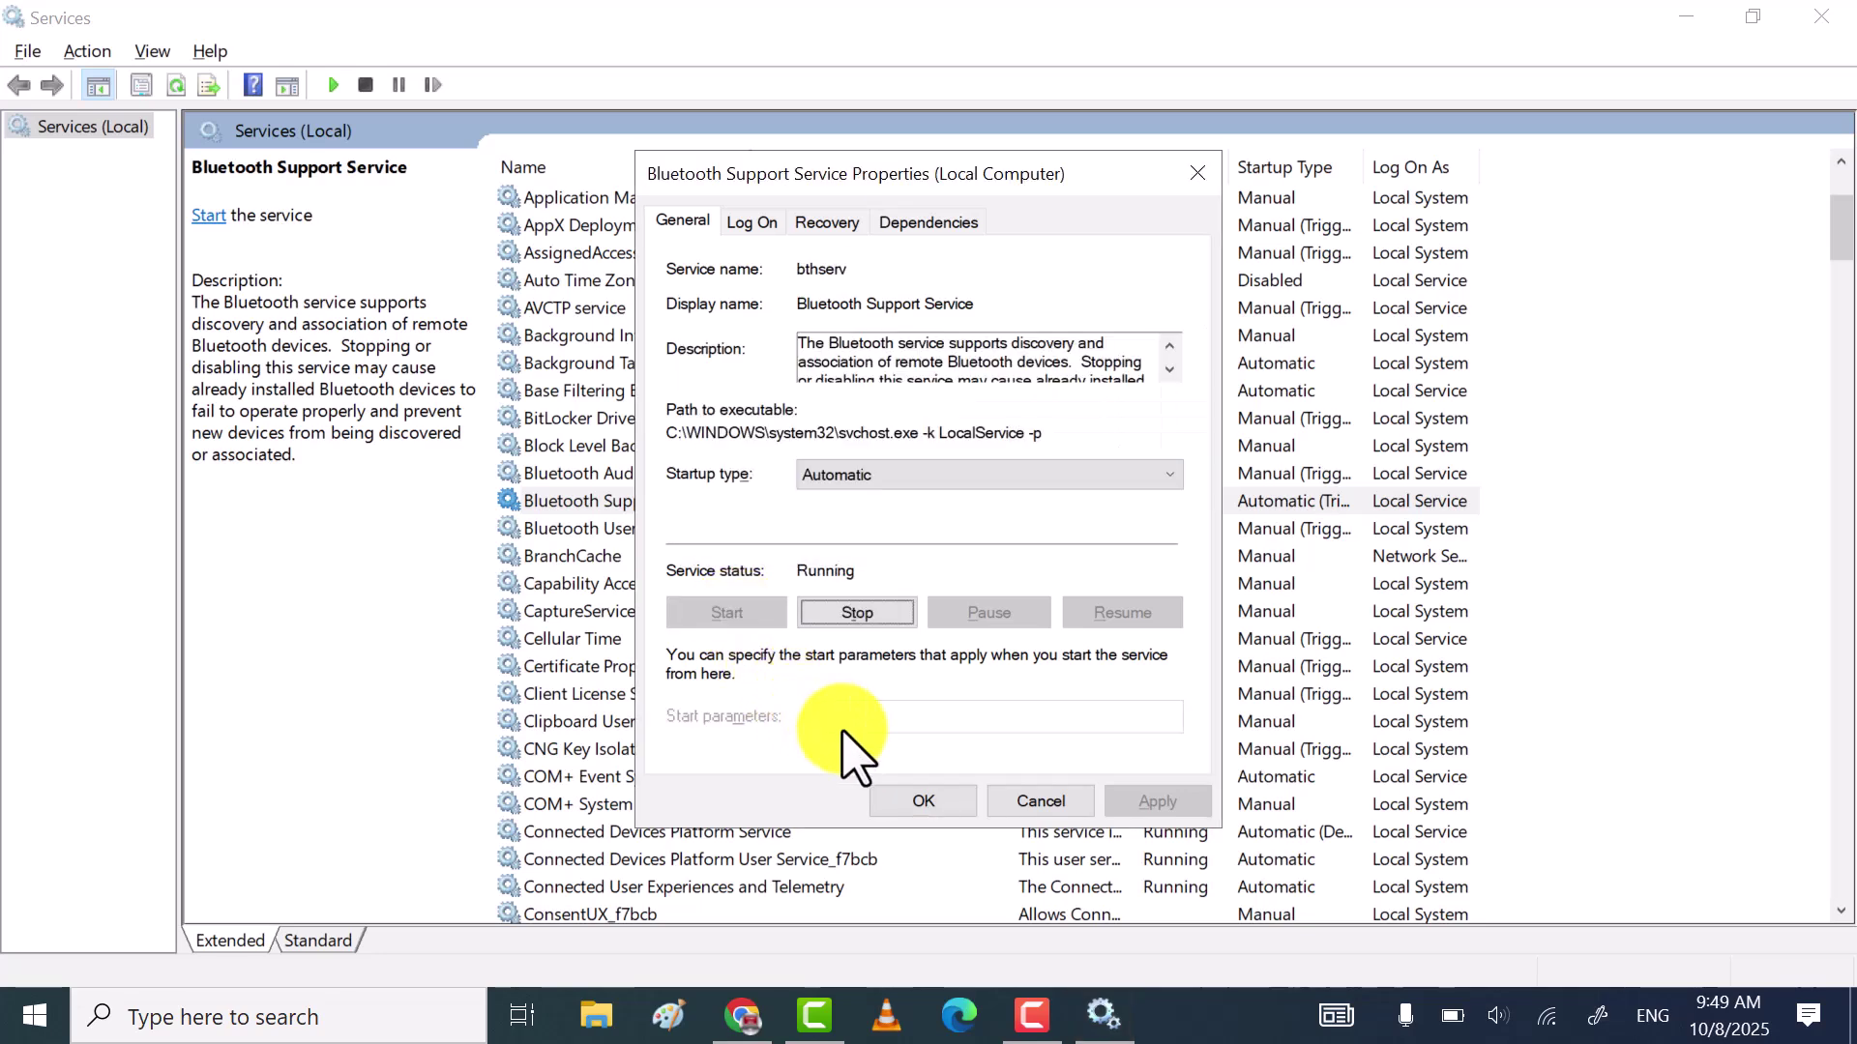
{"action": "left_click", "coordinate": [926, 799]}
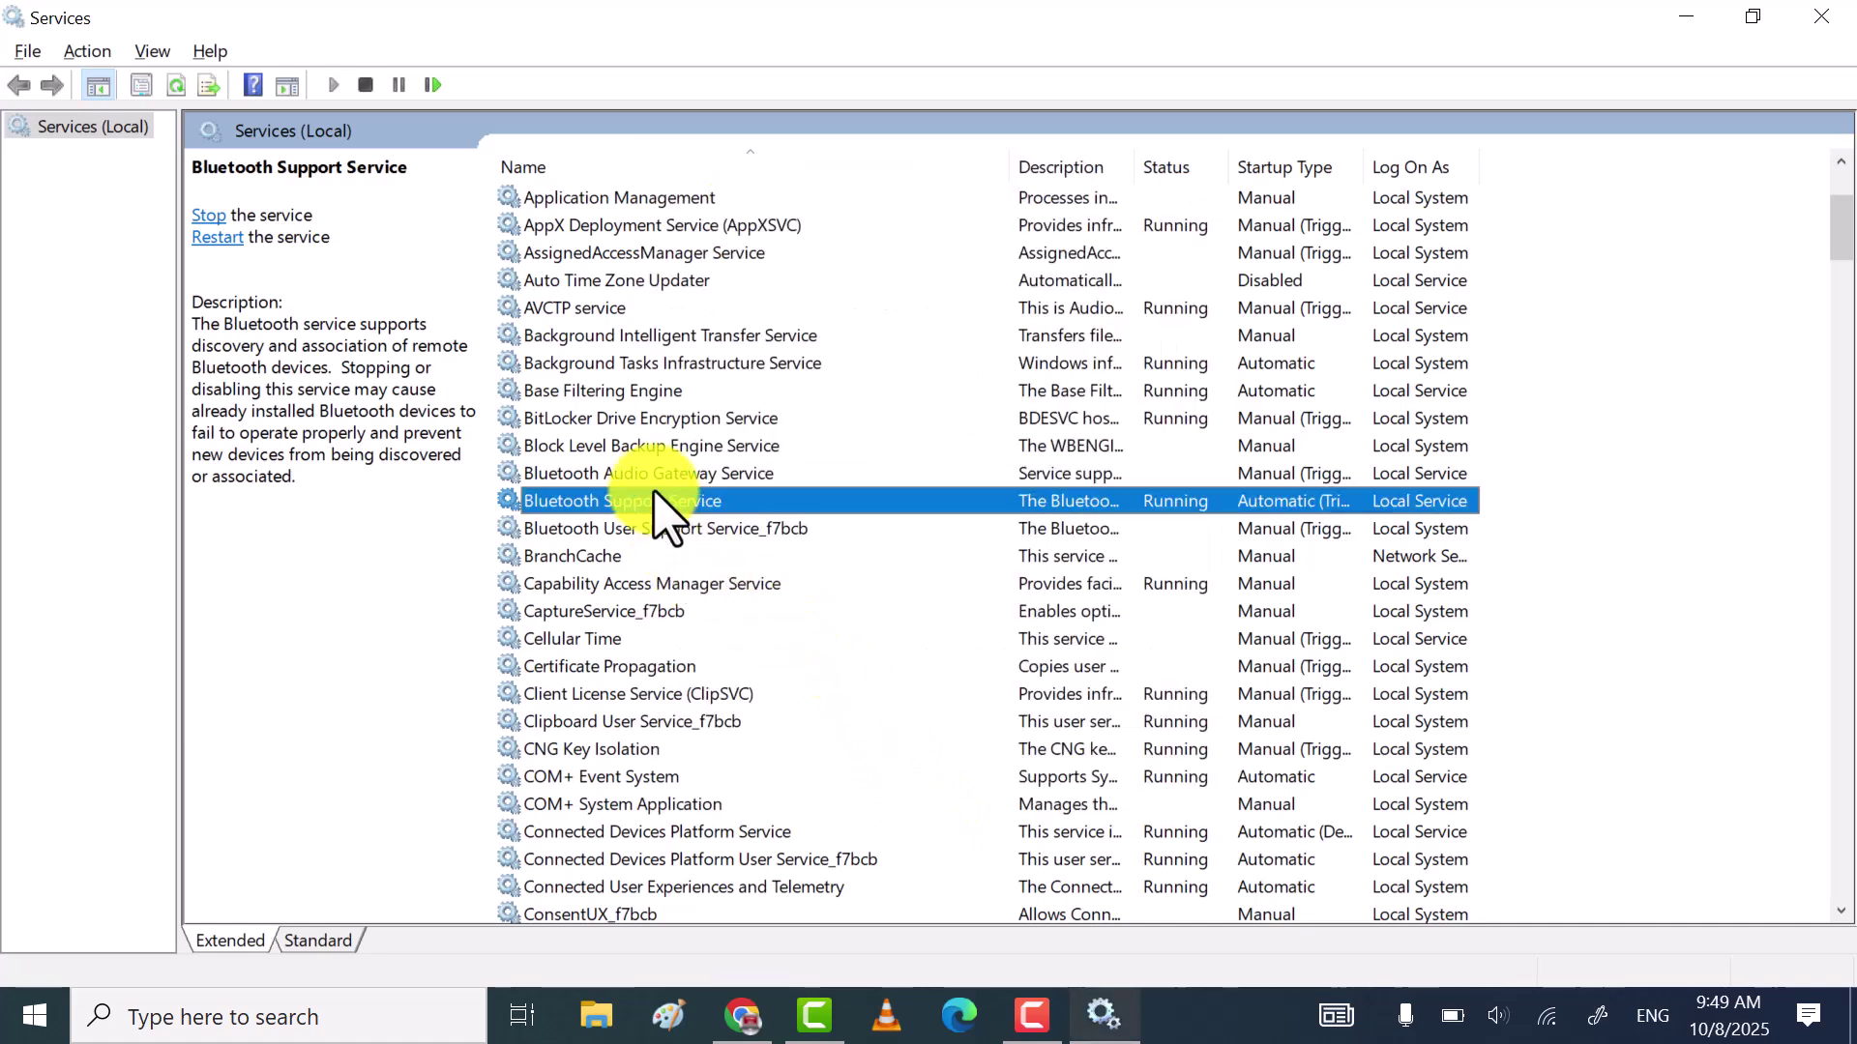
- Set Bluetooth Audio Gateway Service to Automatic startup, apply, start it, and close its properties
{"action": "left_click", "coordinate": [668, 472]}
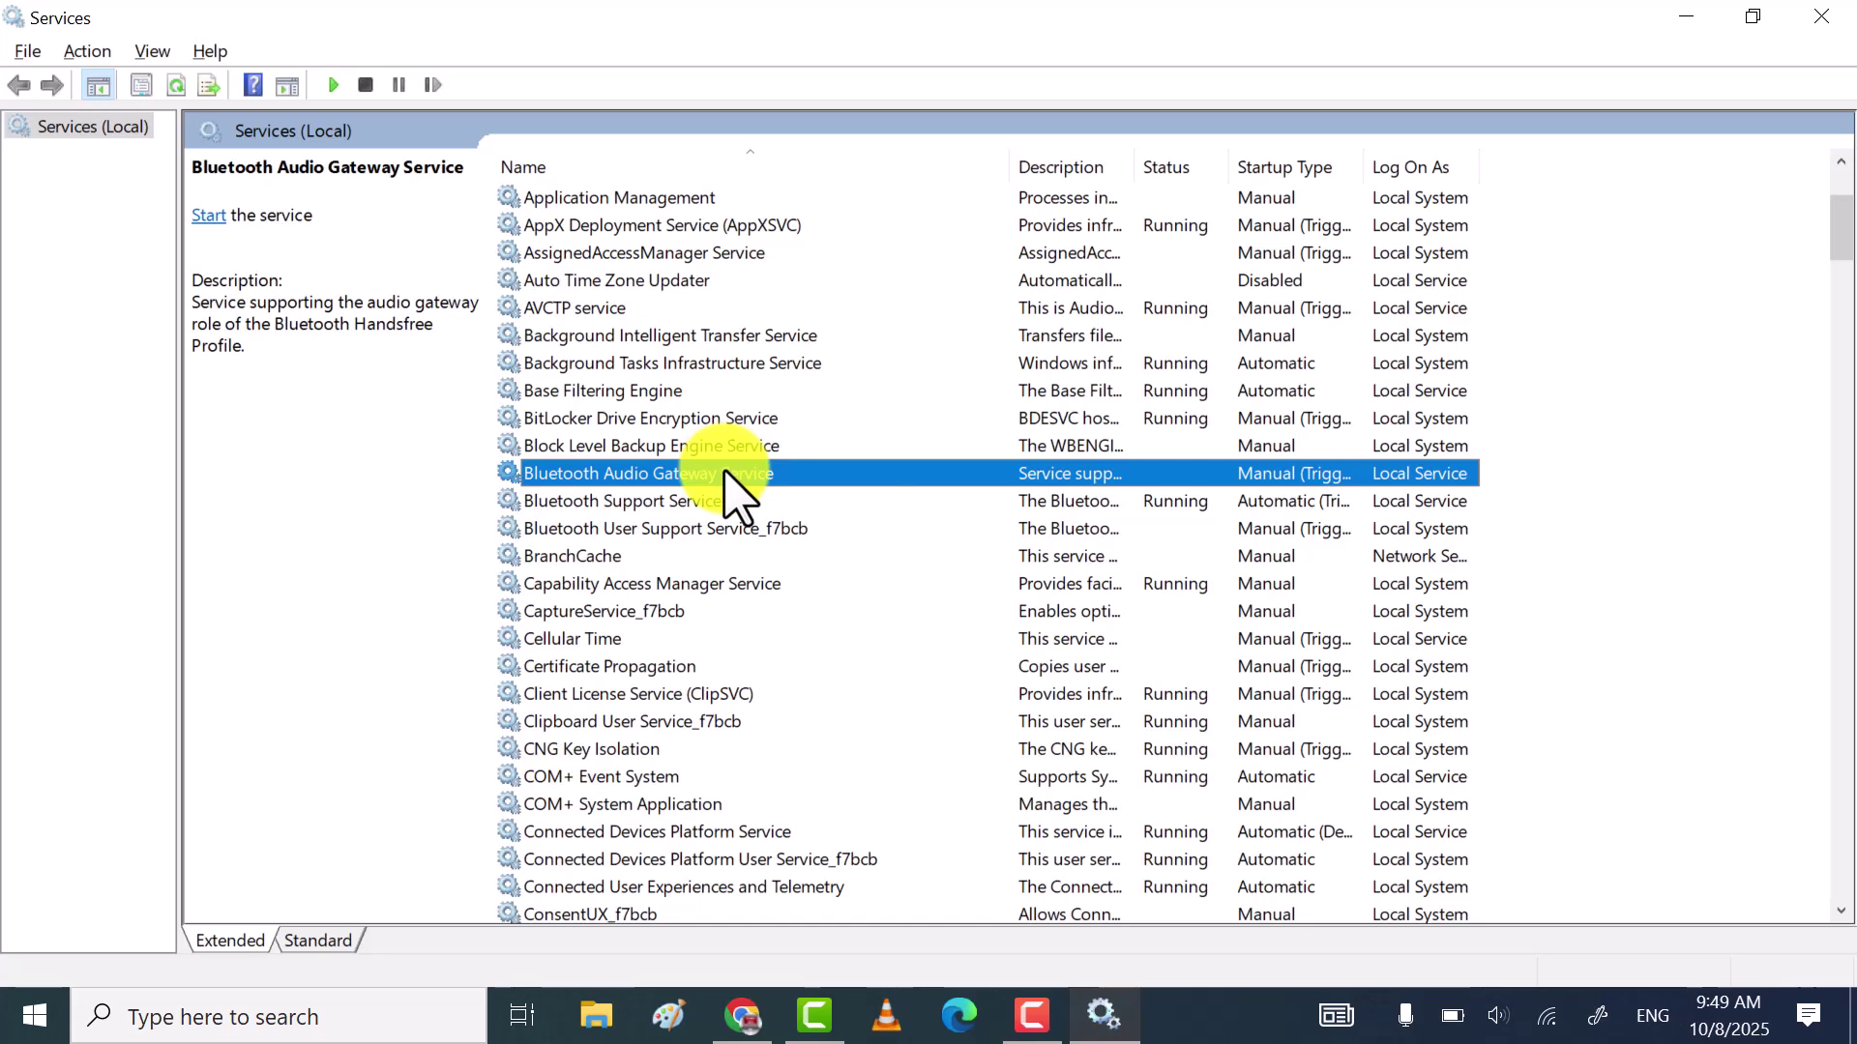
{"action": "double_click", "coordinate": [727, 476]}
{"action": "left_click", "coordinate": [849, 476]}
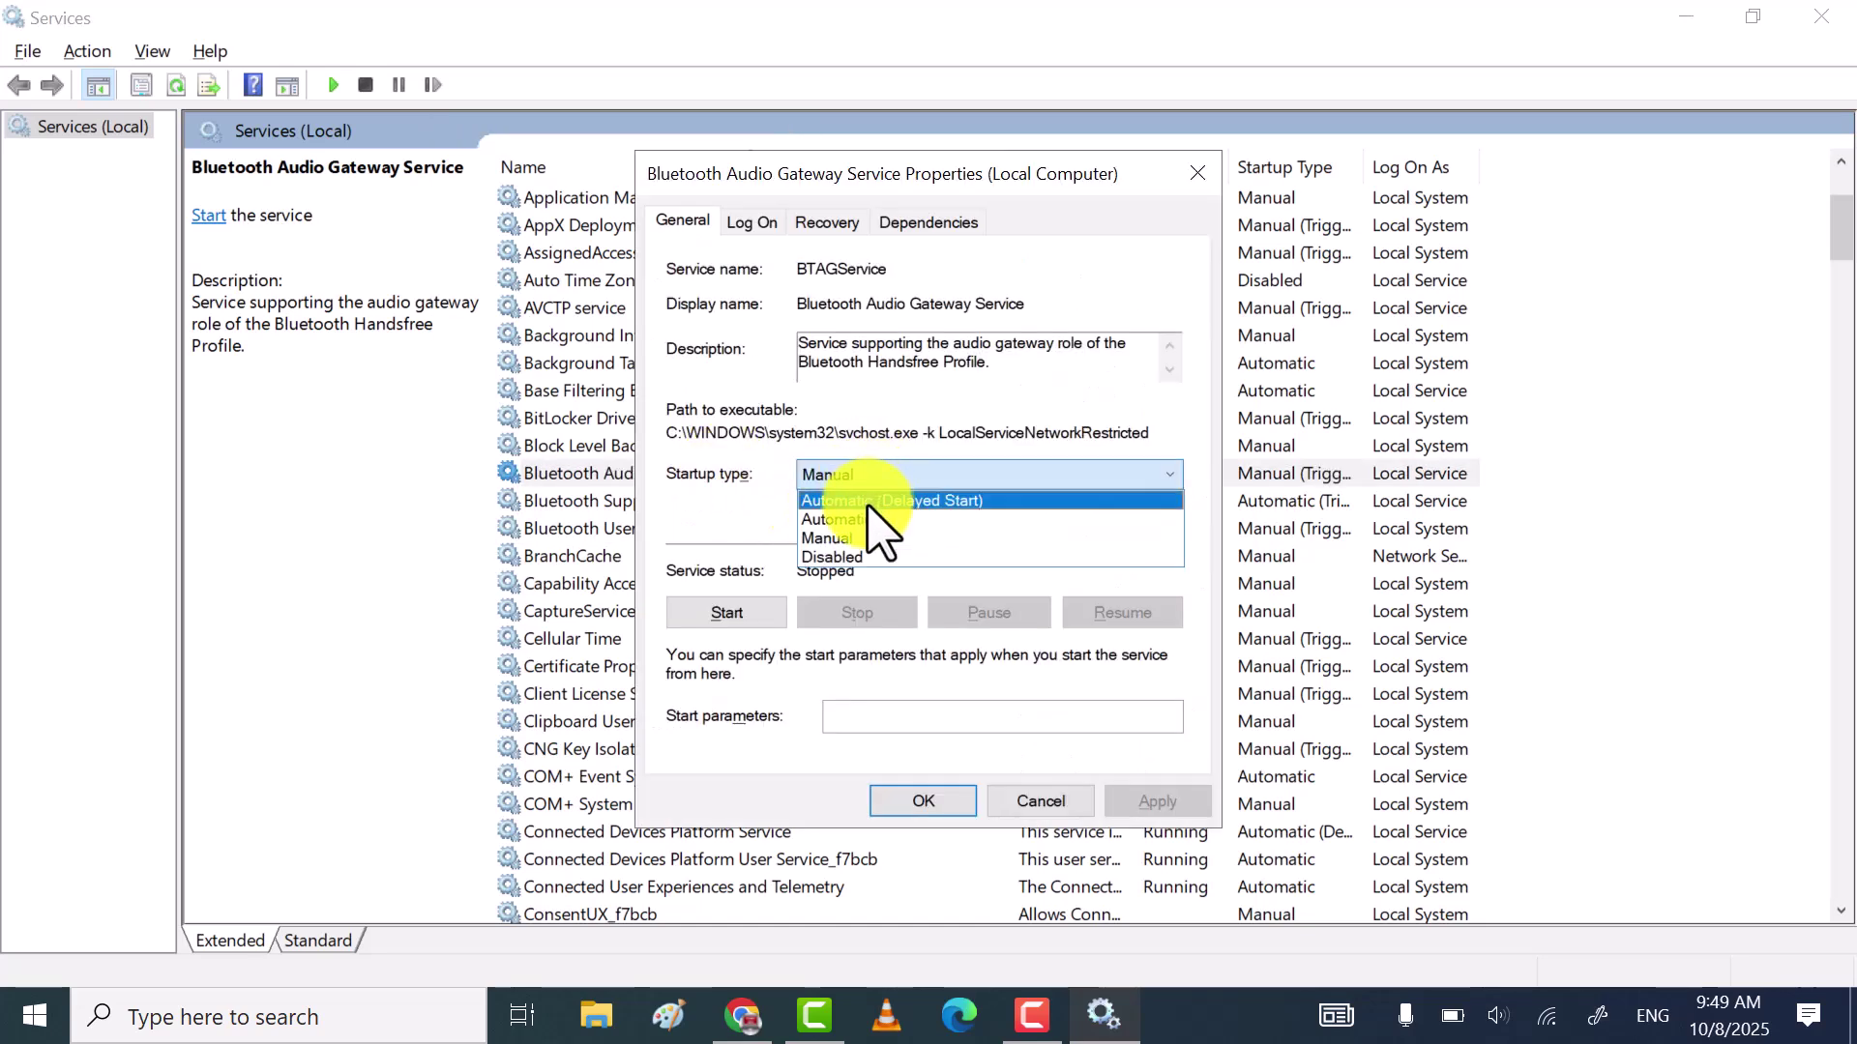
{"action": "left_click", "coordinate": [880, 521]}
{"action": "left_click", "coordinate": [1159, 803]}
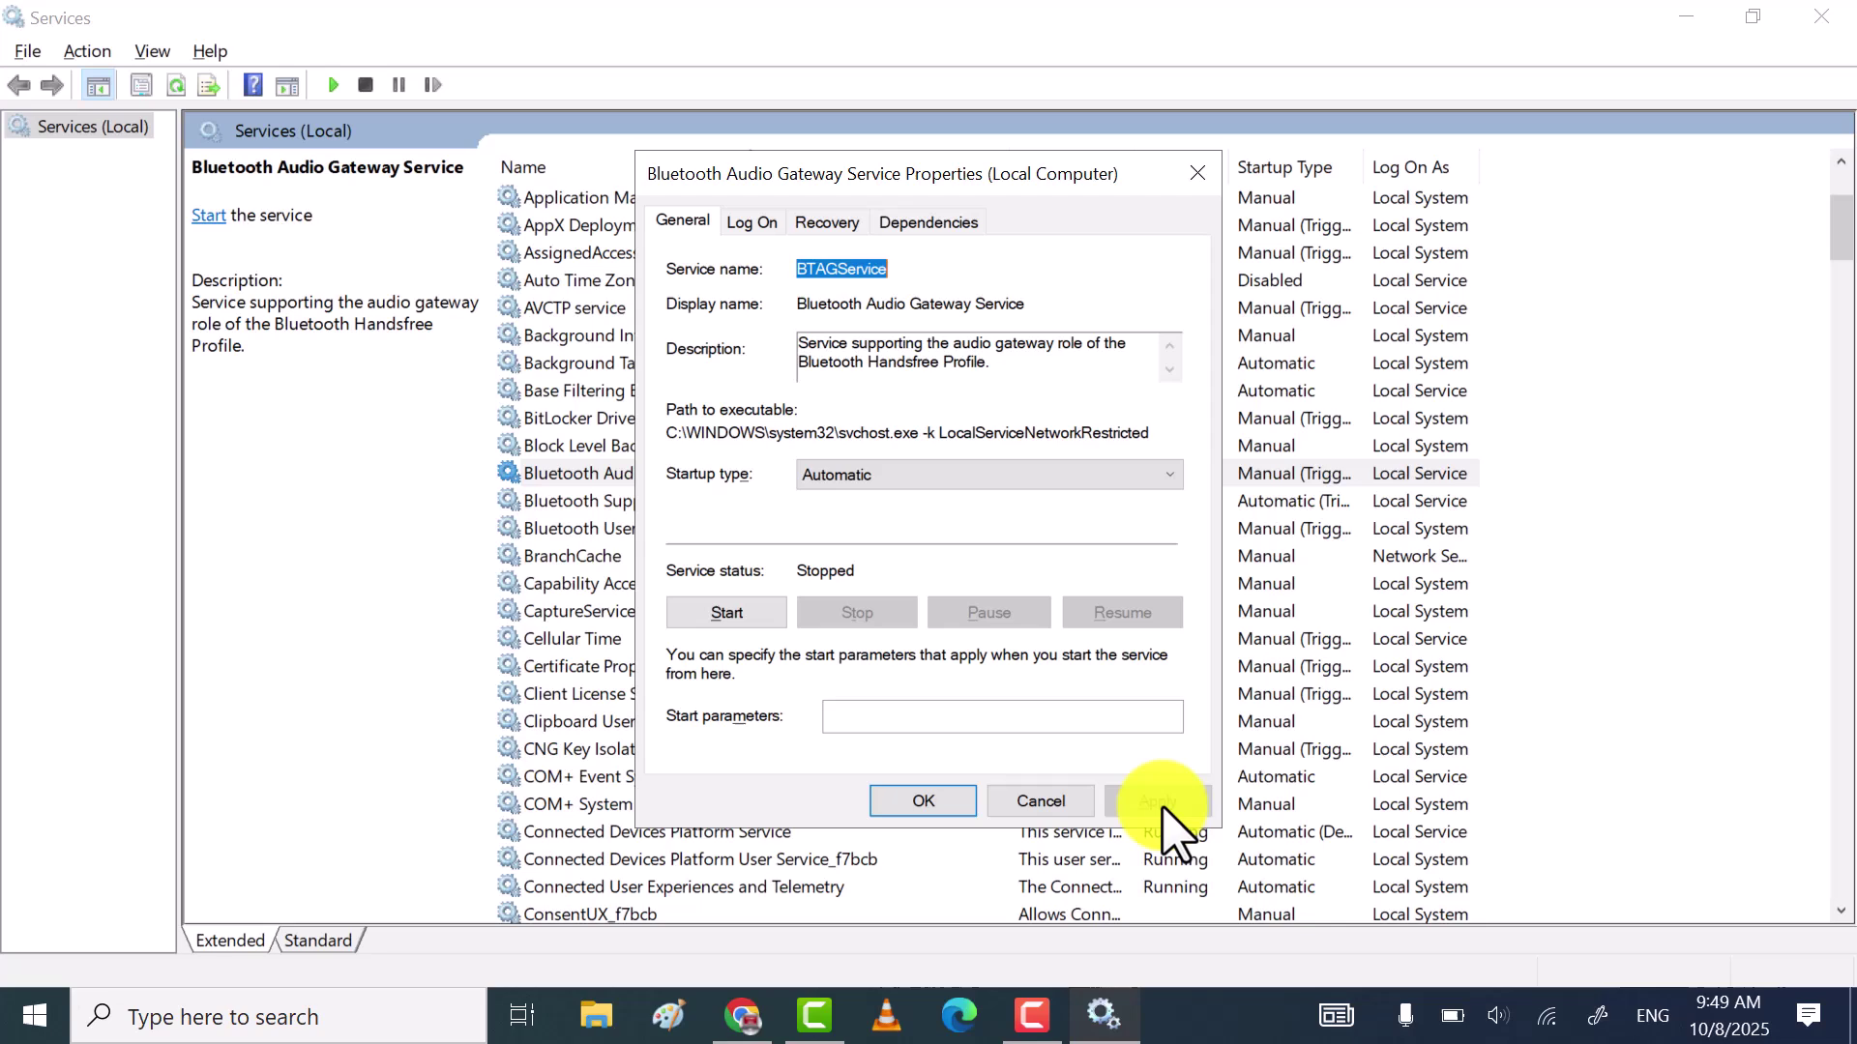
{"action": "left_click", "coordinate": [727, 615]}
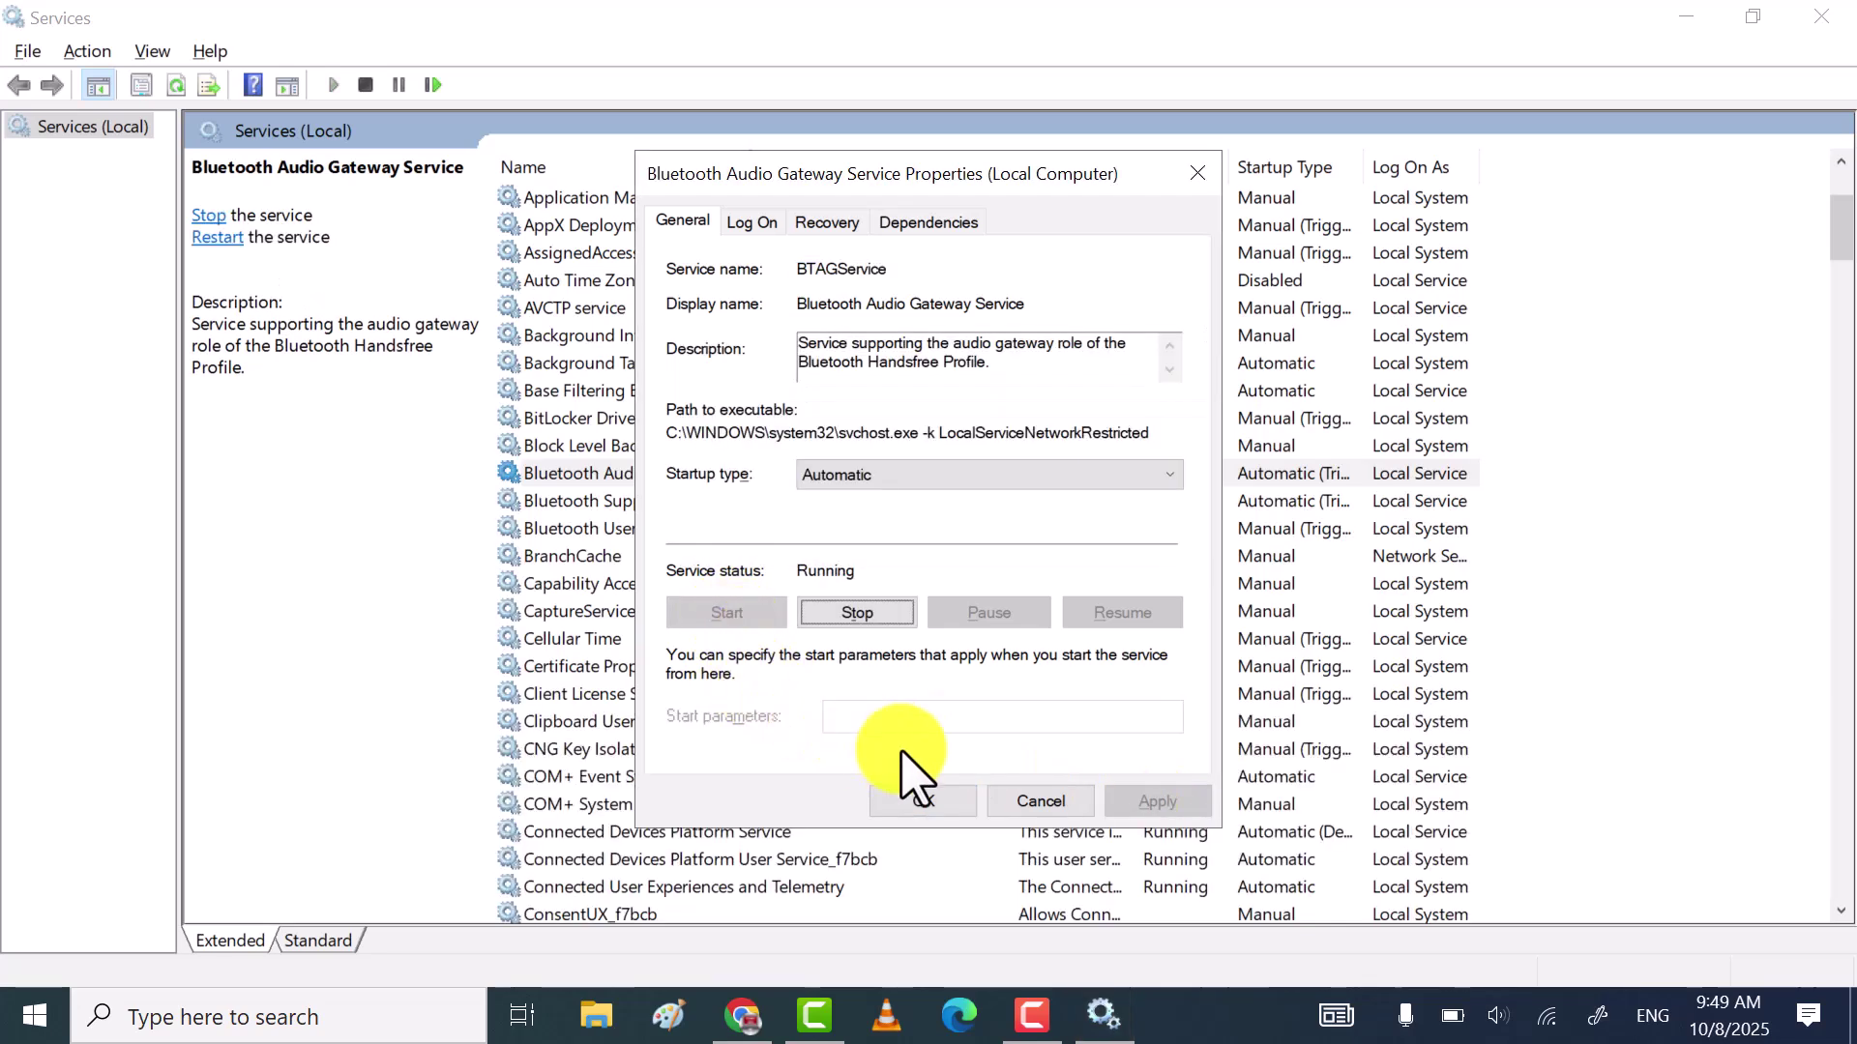
{"action": "left_click", "coordinate": [946, 809]}
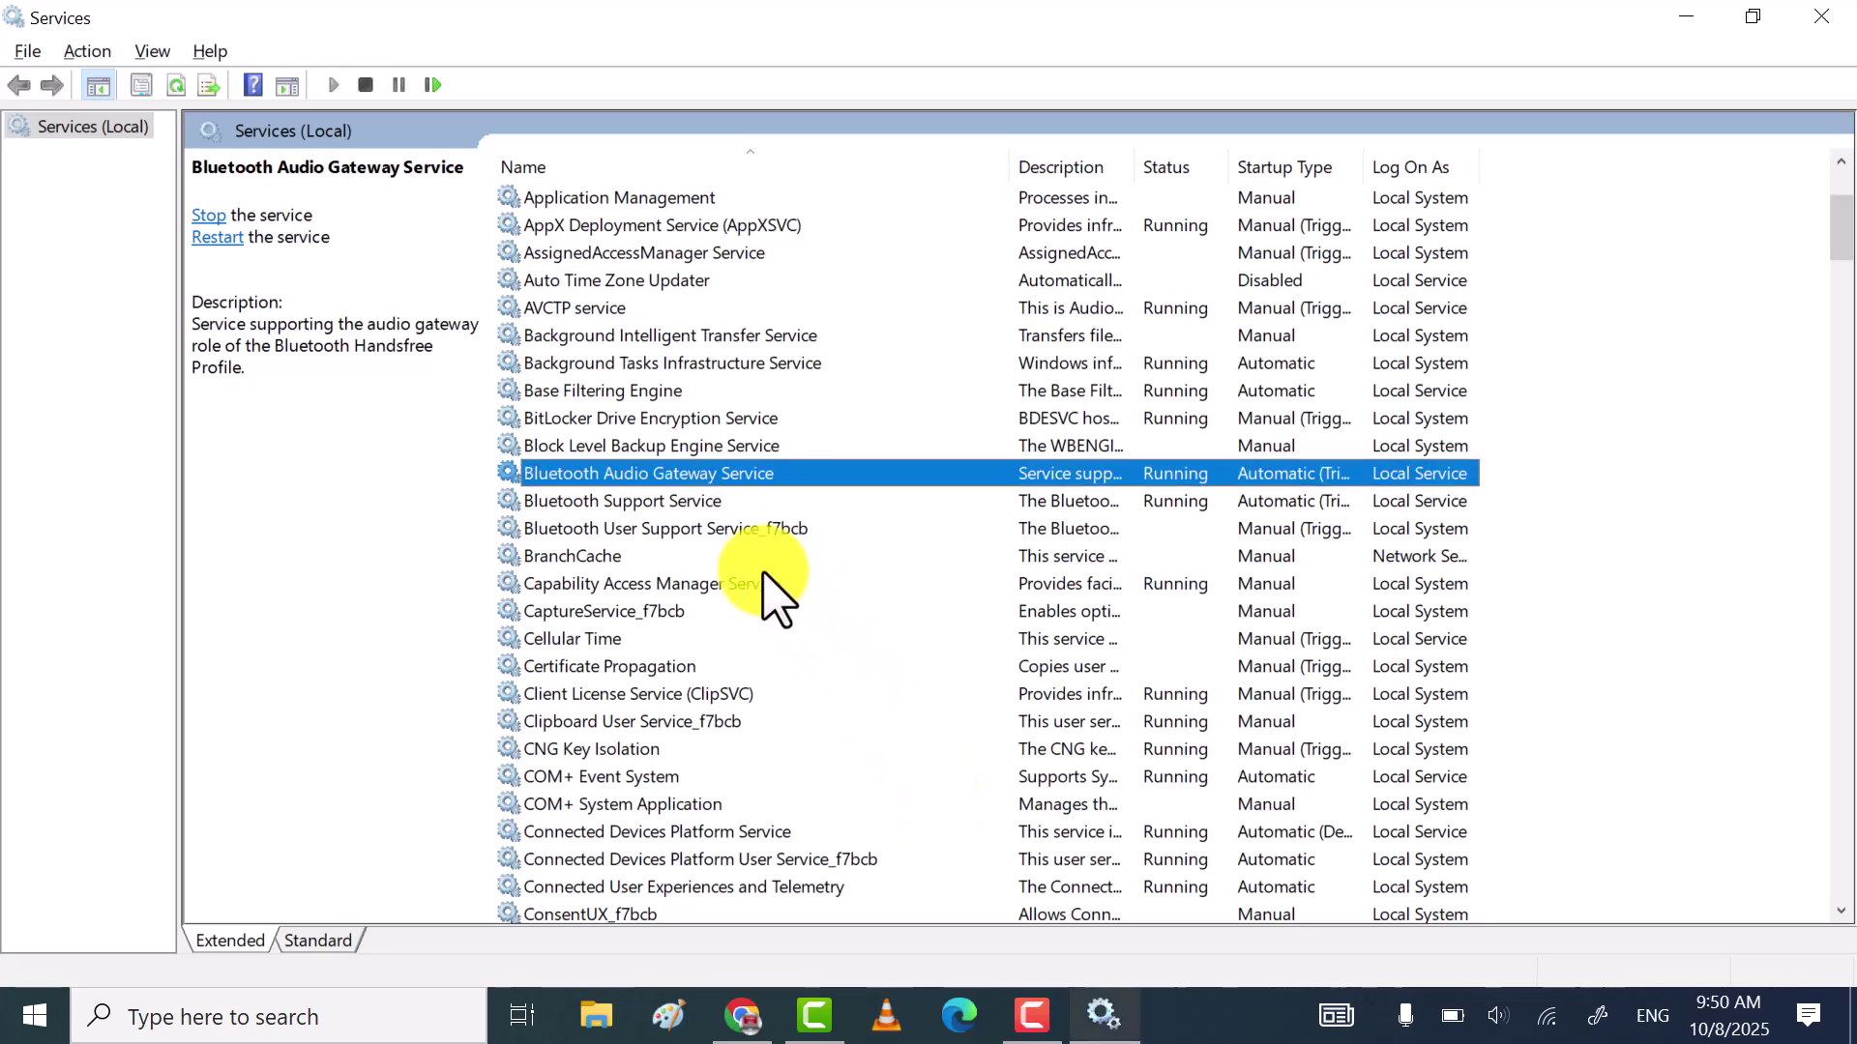
- Start Bluetooth User Support Service; its Automatic startup is rejected as an incorrect parameter
{"action": "double_click", "coordinate": [698, 528]}
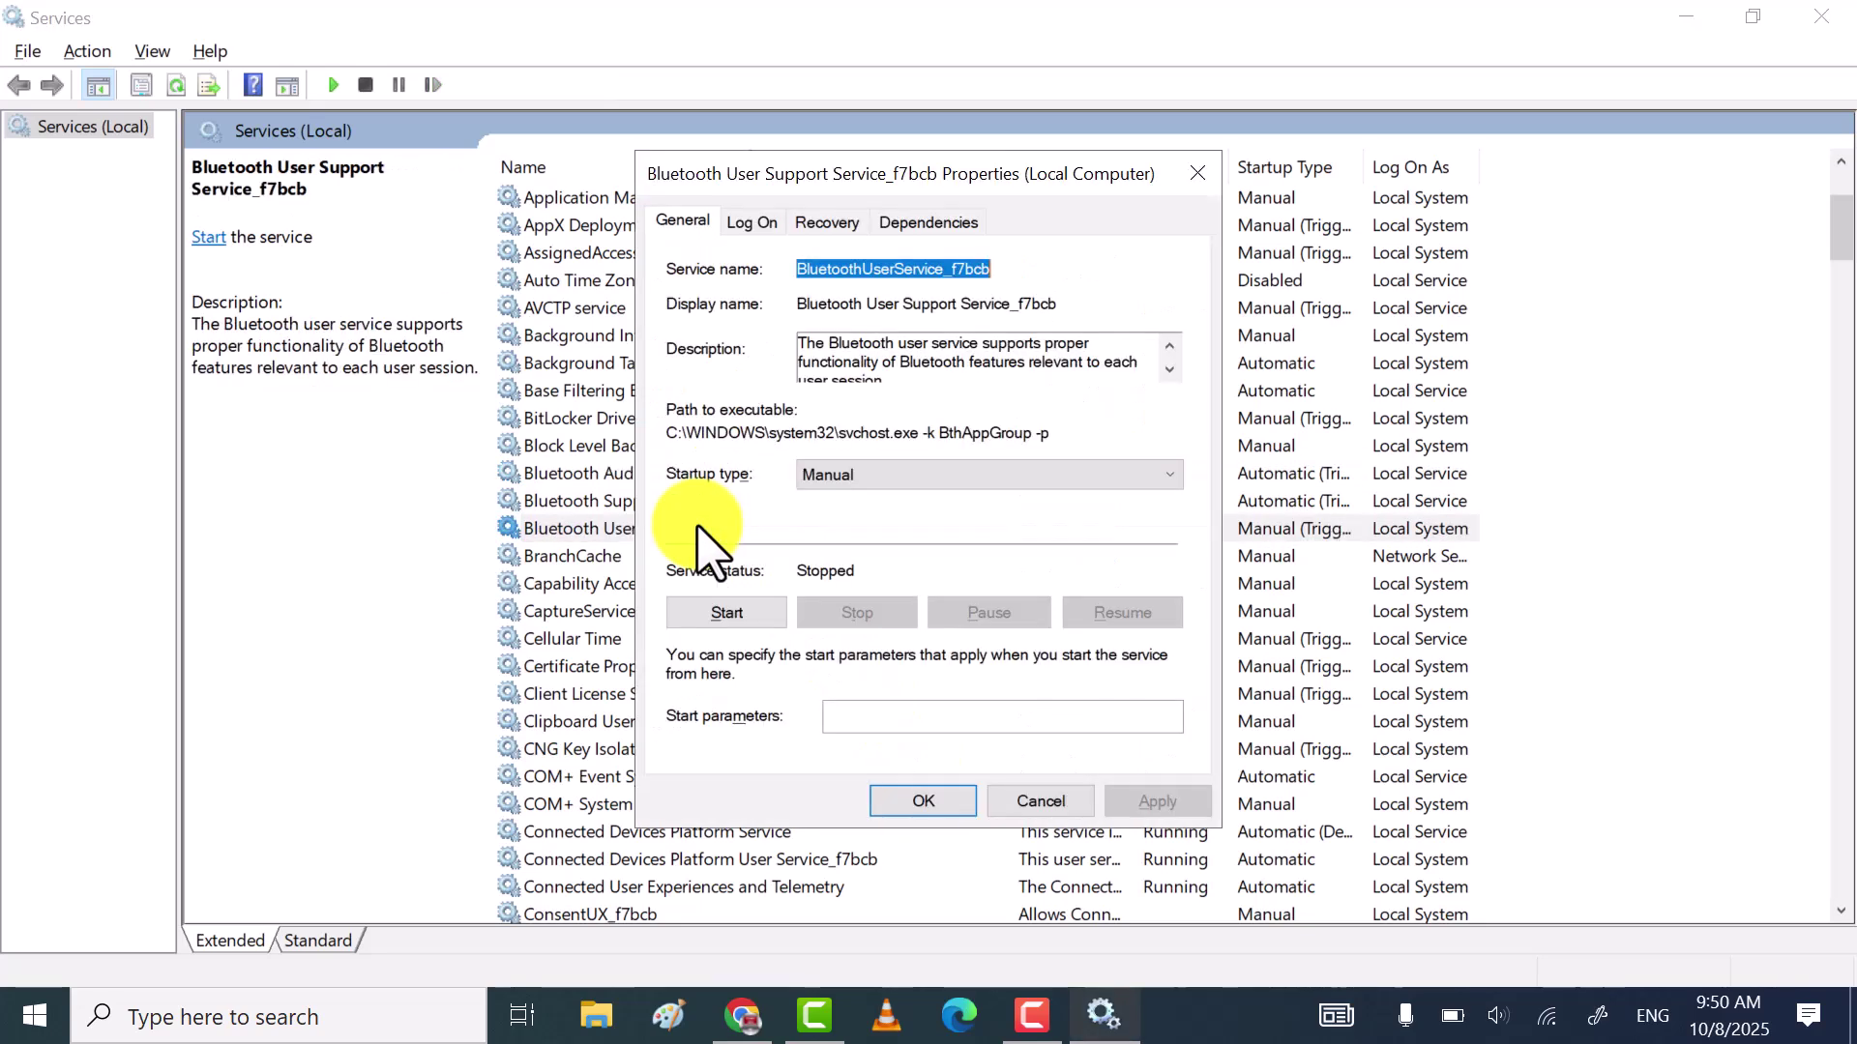
{"action": "left_click", "coordinate": [871, 470]}
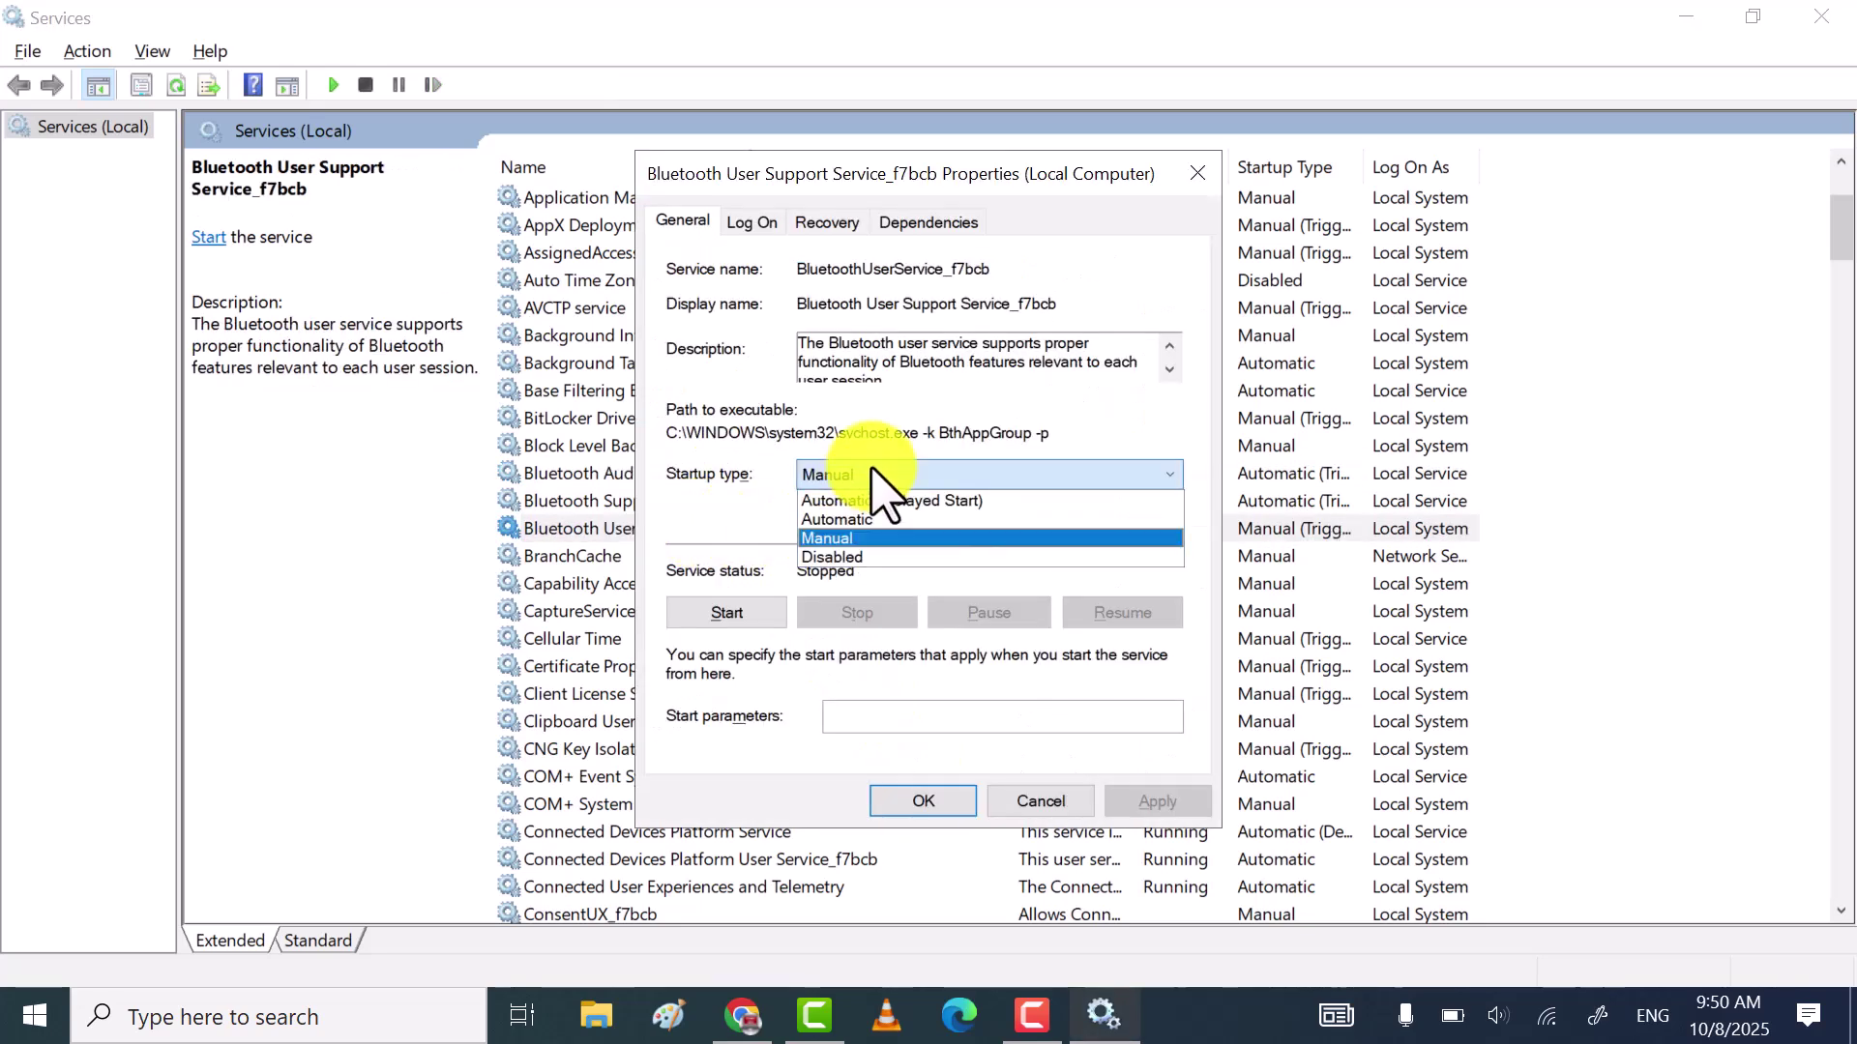
{"action": "left_click", "coordinate": [882, 522]}
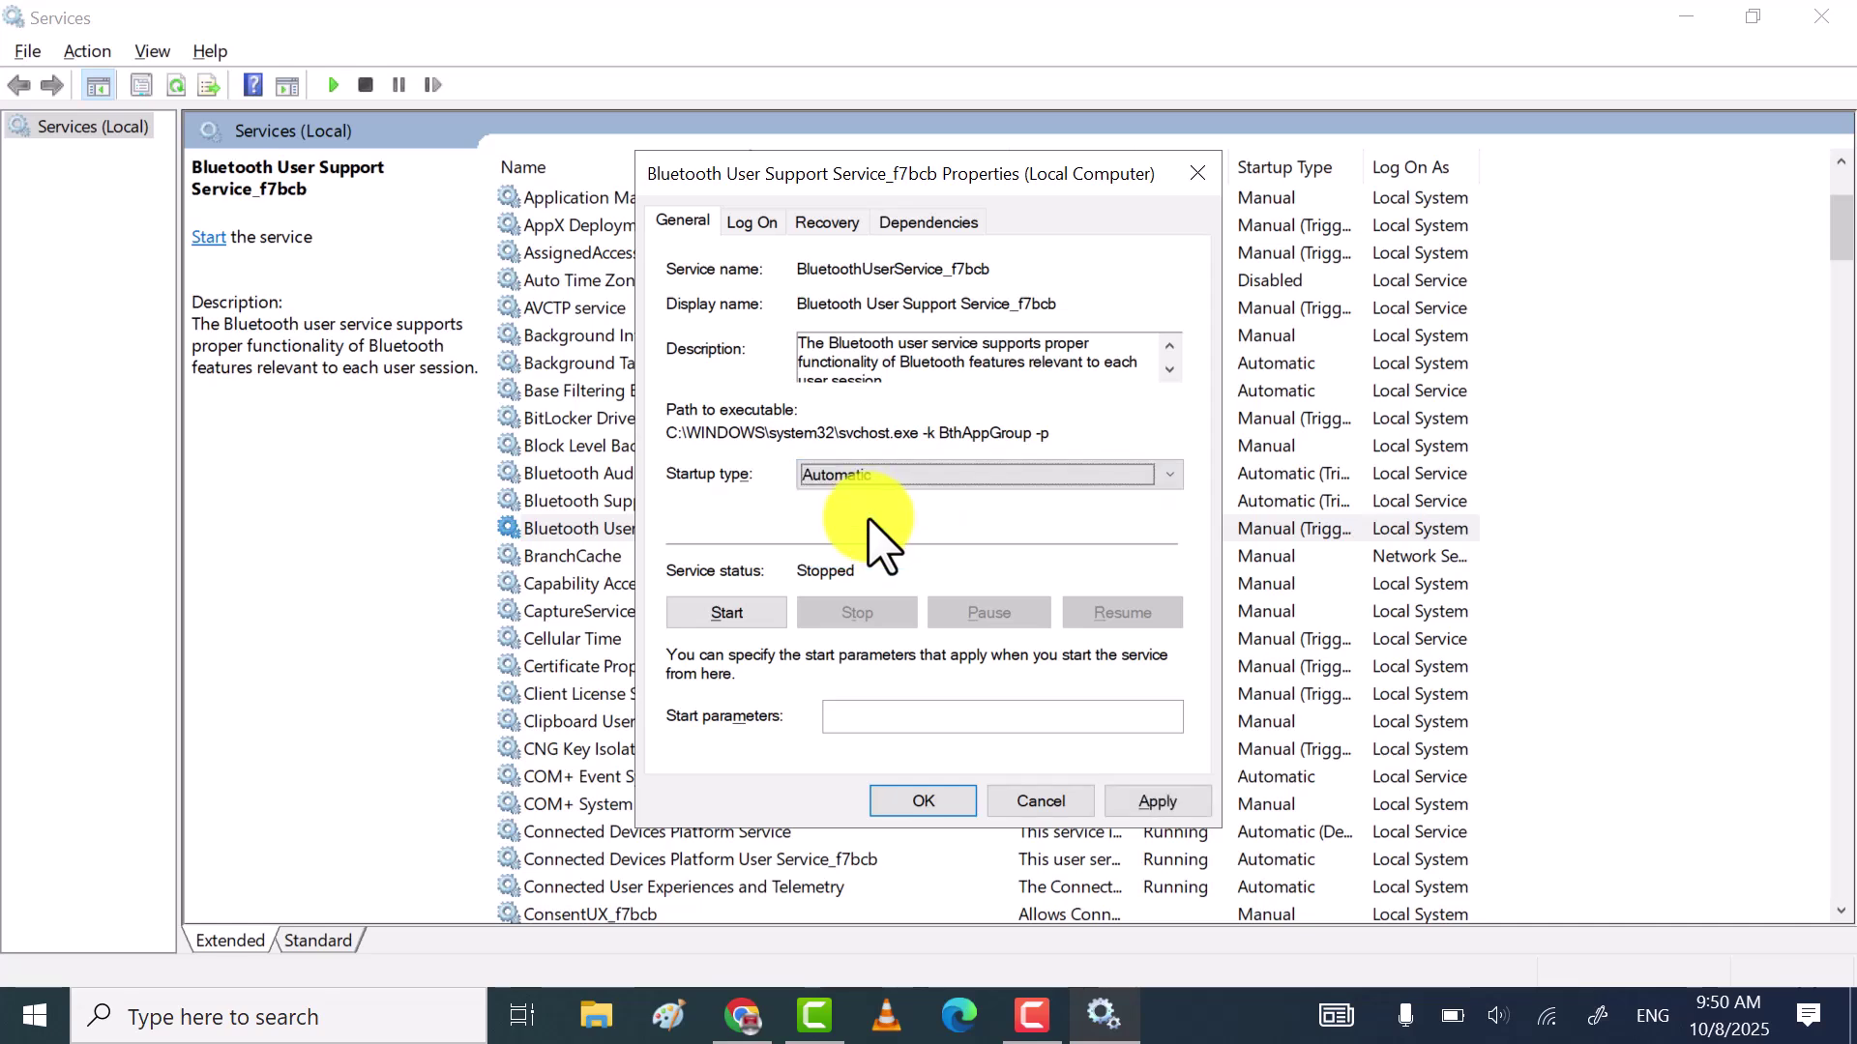
{"action": "left_click", "coordinate": [741, 615]}
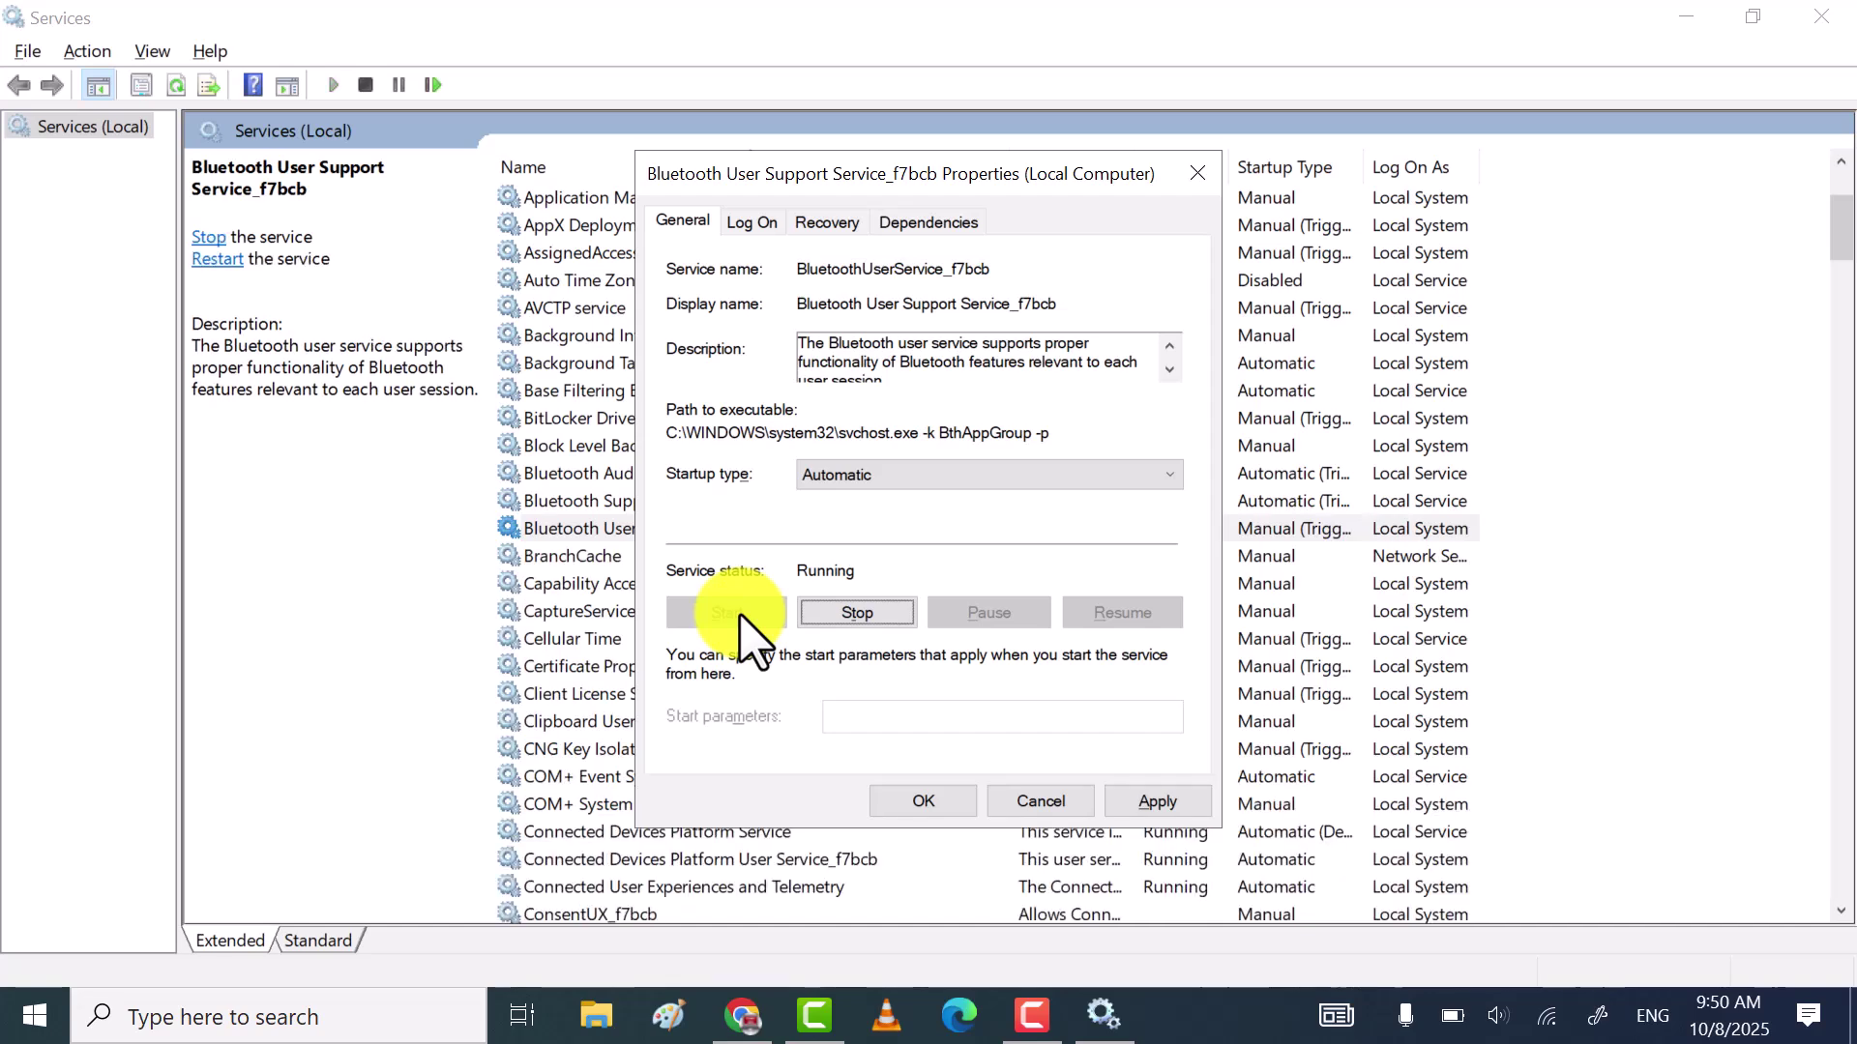
{"action": "left_click", "coordinate": [1167, 800]}
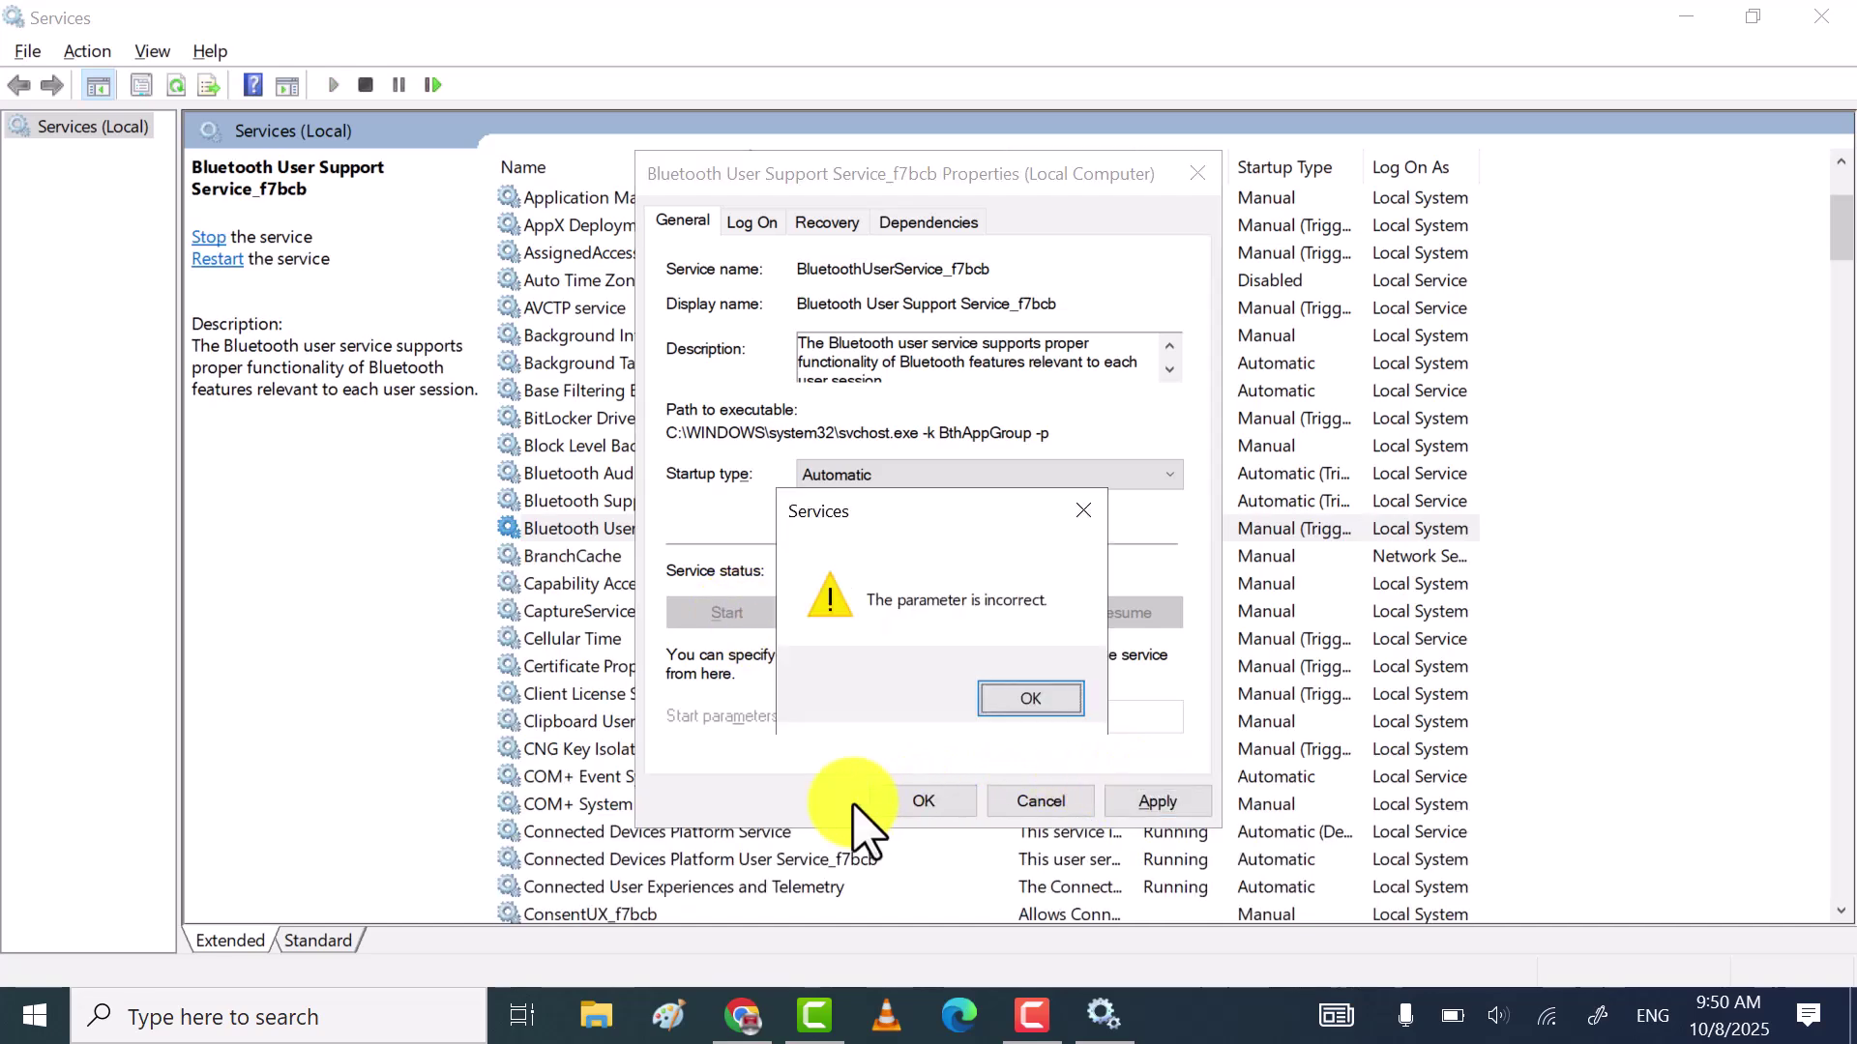
{"action": "left_click", "coordinate": [1031, 698]}
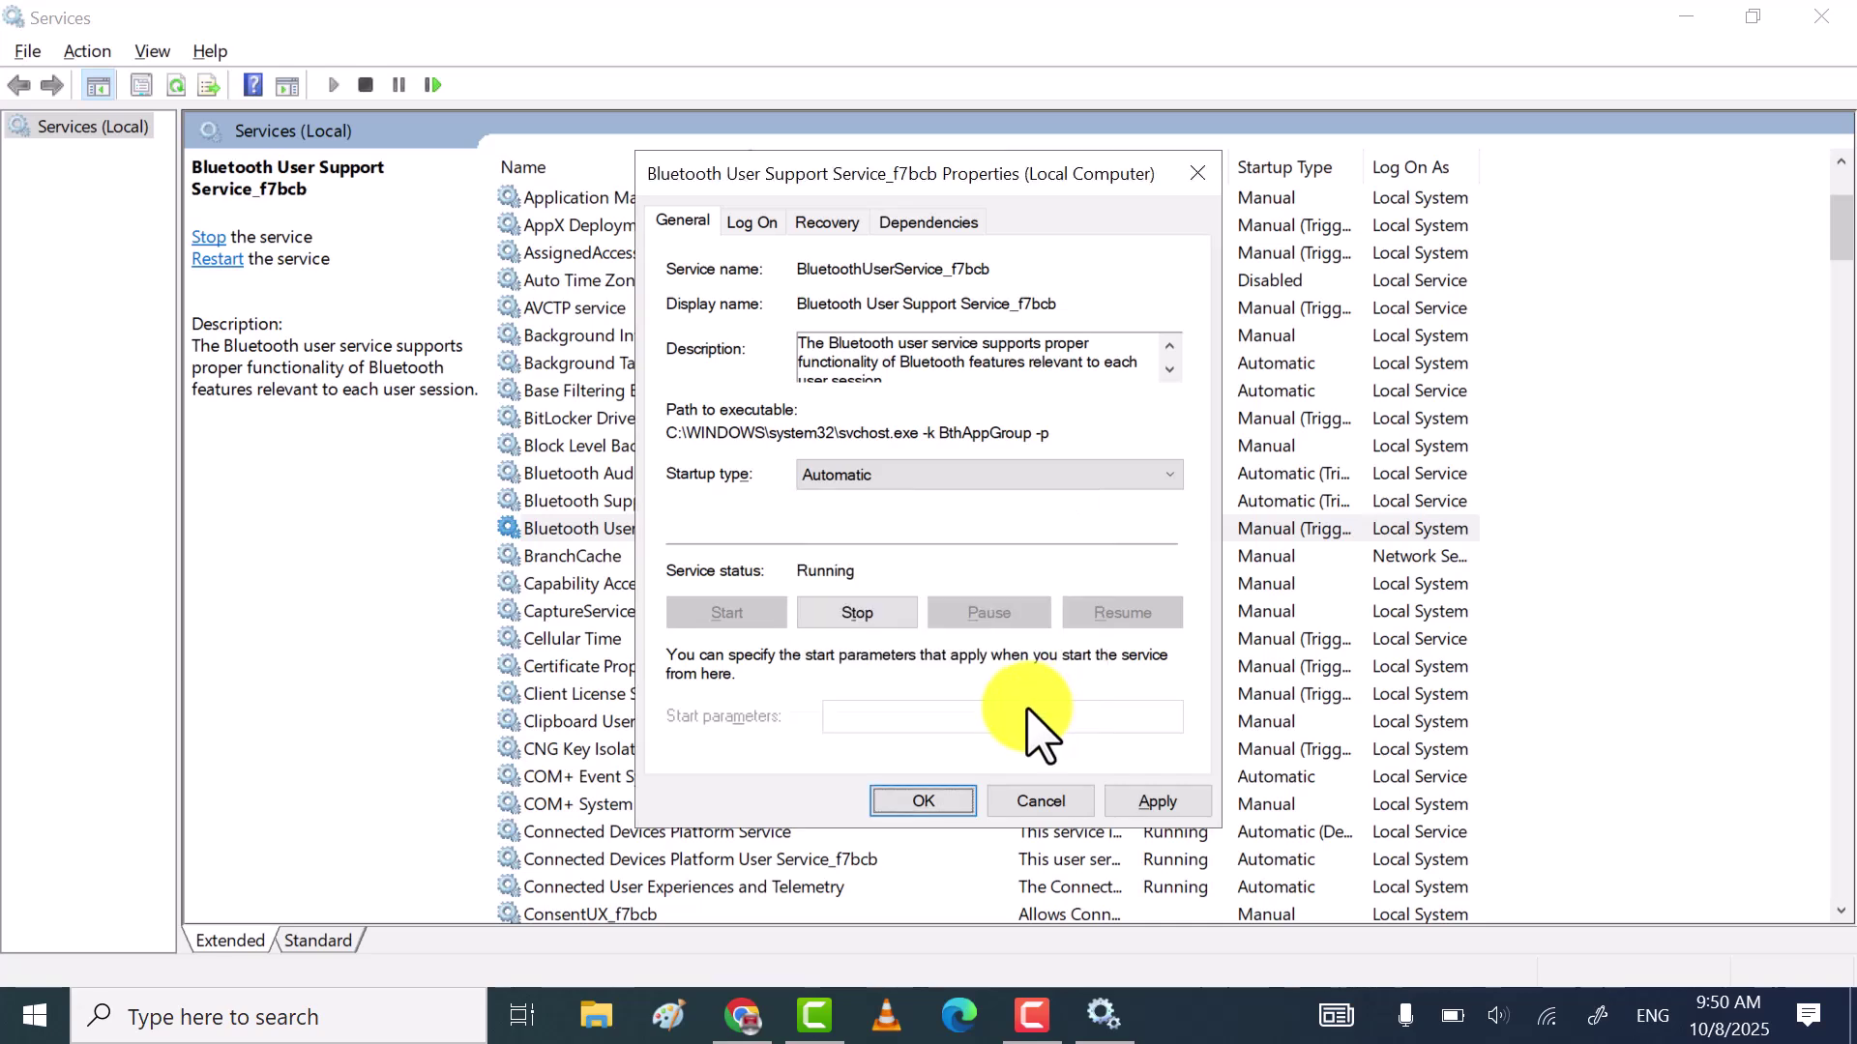
{"action": "left_click", "coordinate": [1198, 174]}
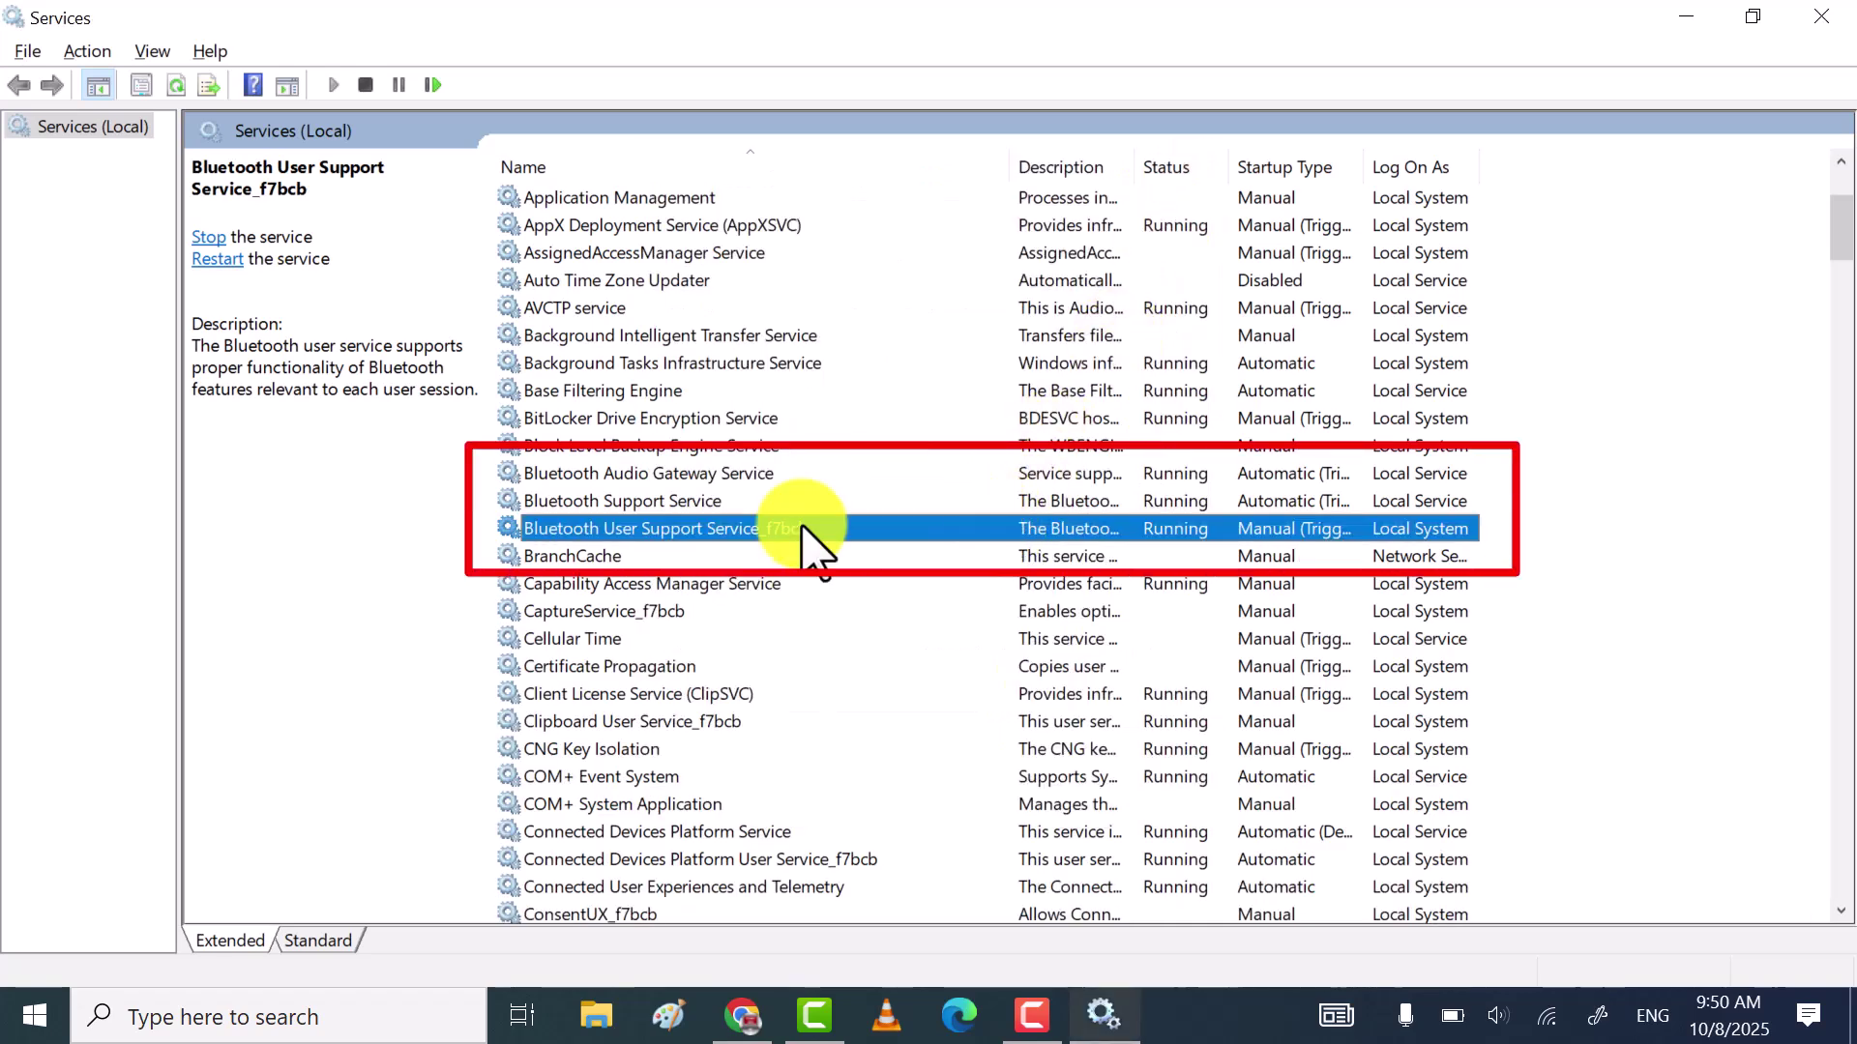
{"action": "left_click", "coordinate": [704, 498]}
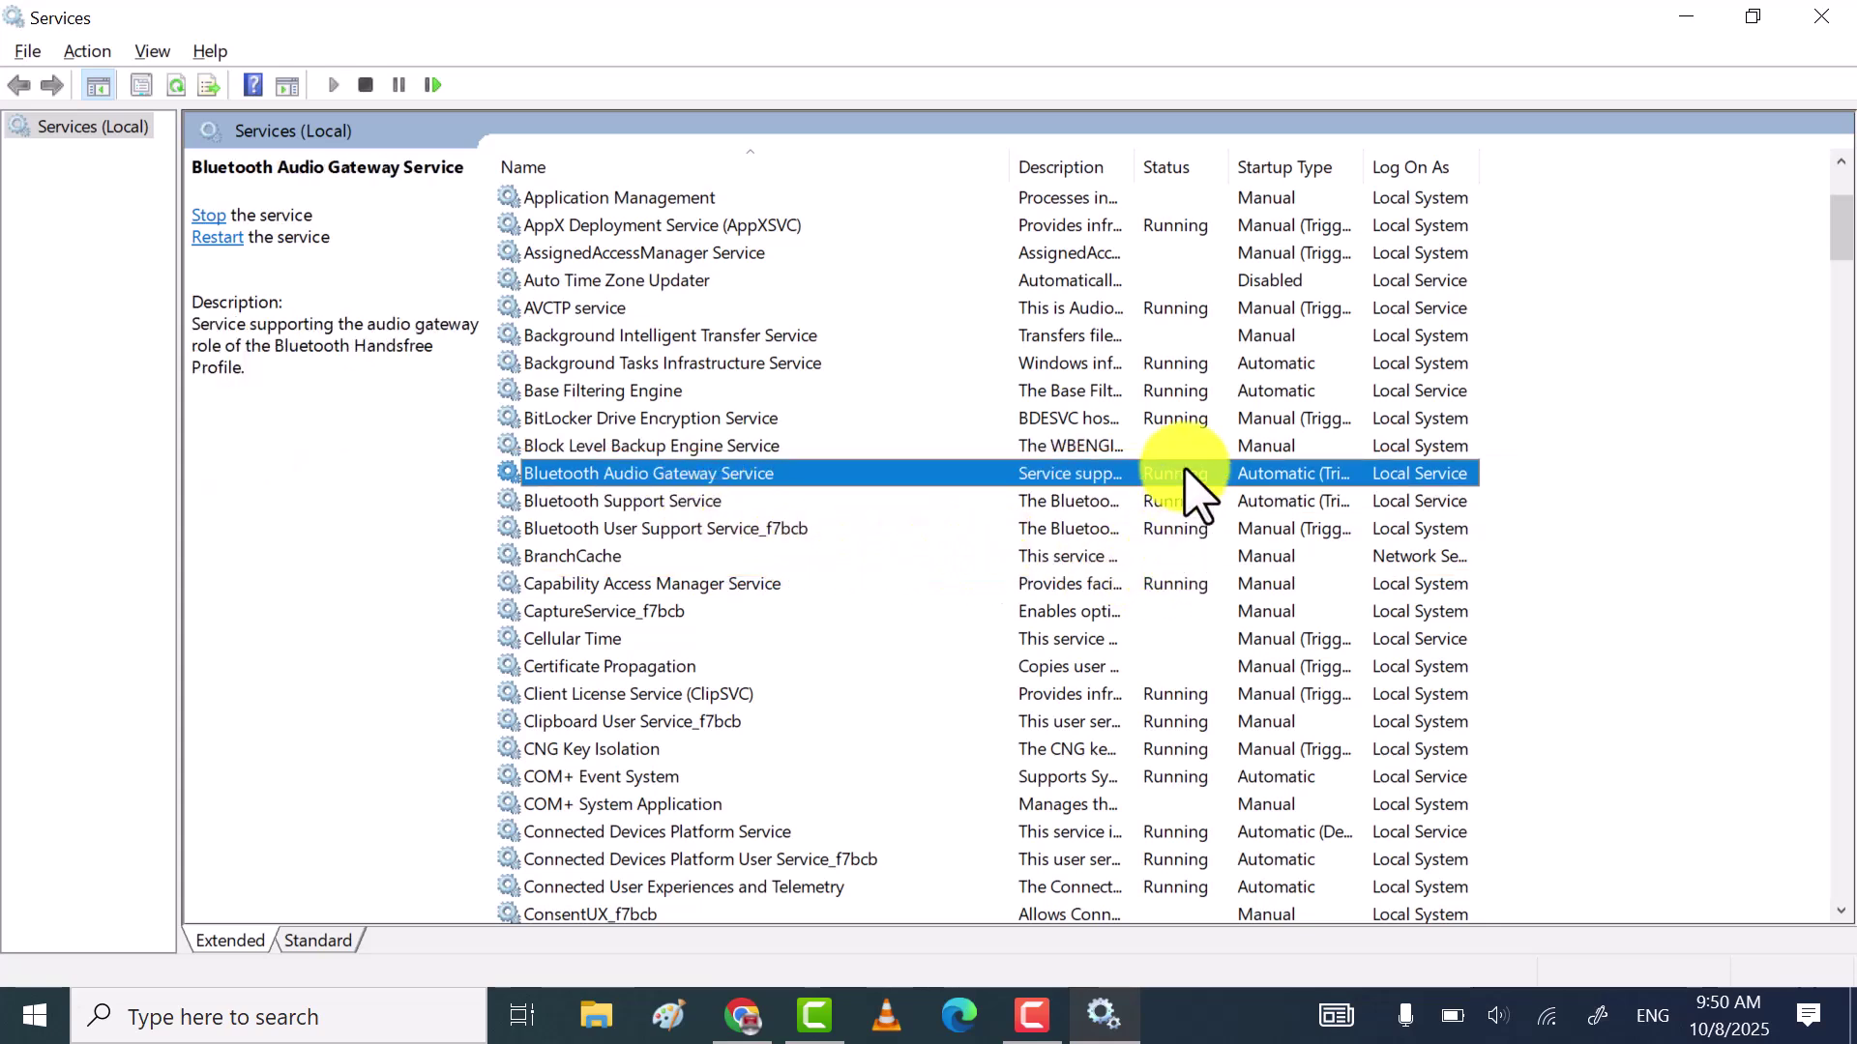
- Close Services, refresh the desktop three times, and open the Start menu
{"action": "left_click", "coordinate": [1801, 19]}
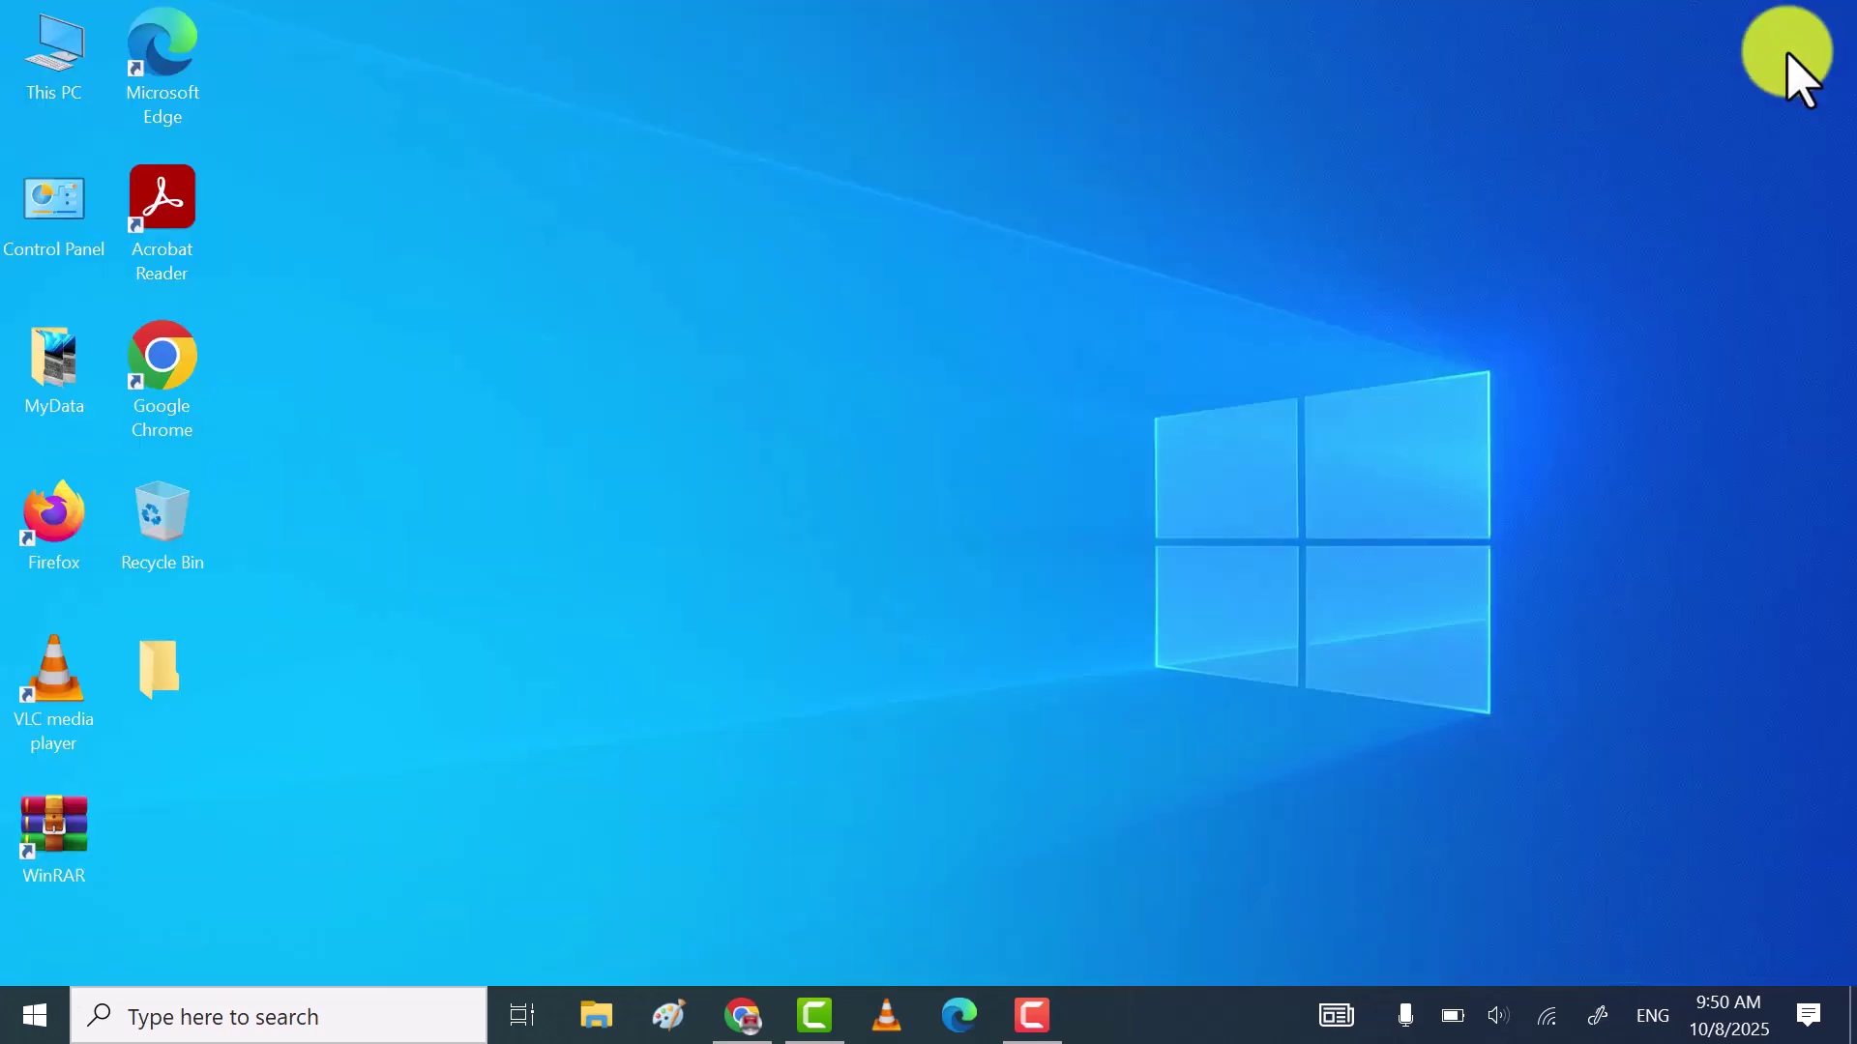
{"action": "right_click", "coordinate": [866, 412]}
{"action": "left_click", "coordinate": [783, 496]}
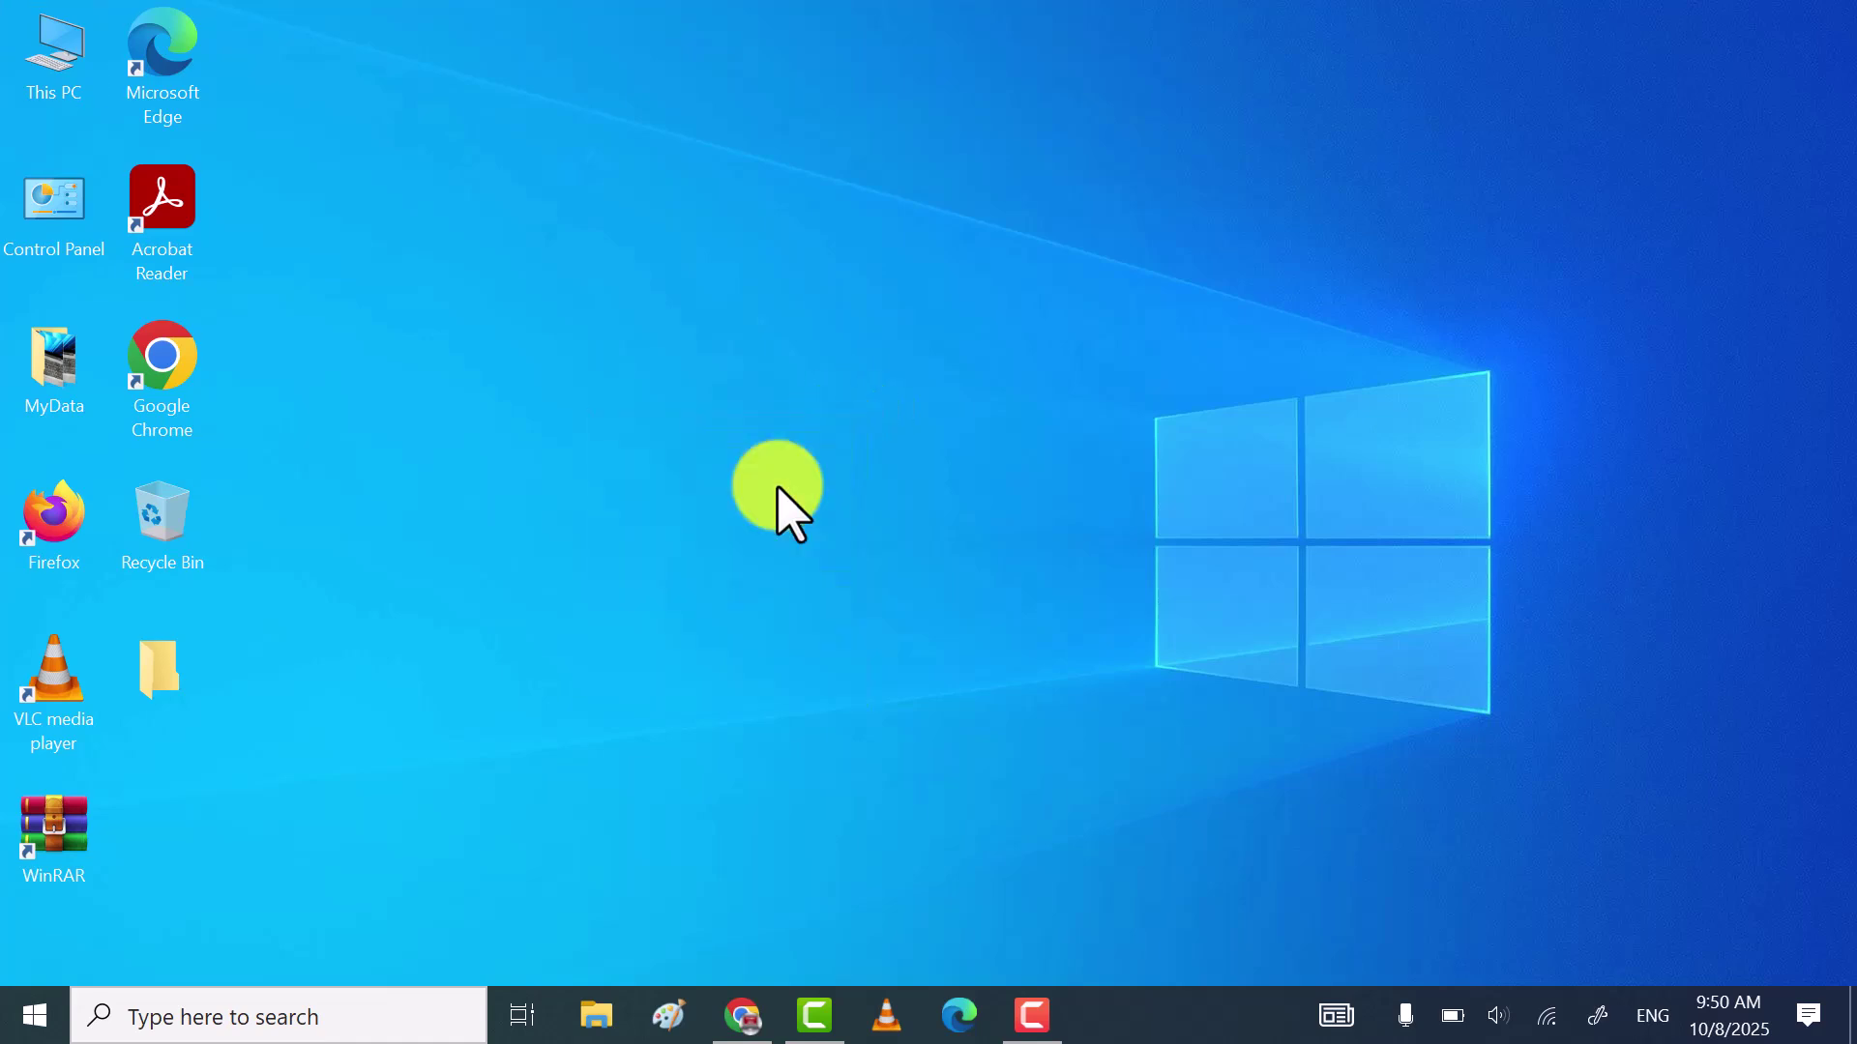
{"action": "right_click", "coordinate": [839, 429]}
{"action": "left_click", "coordinate": [713, 513]}
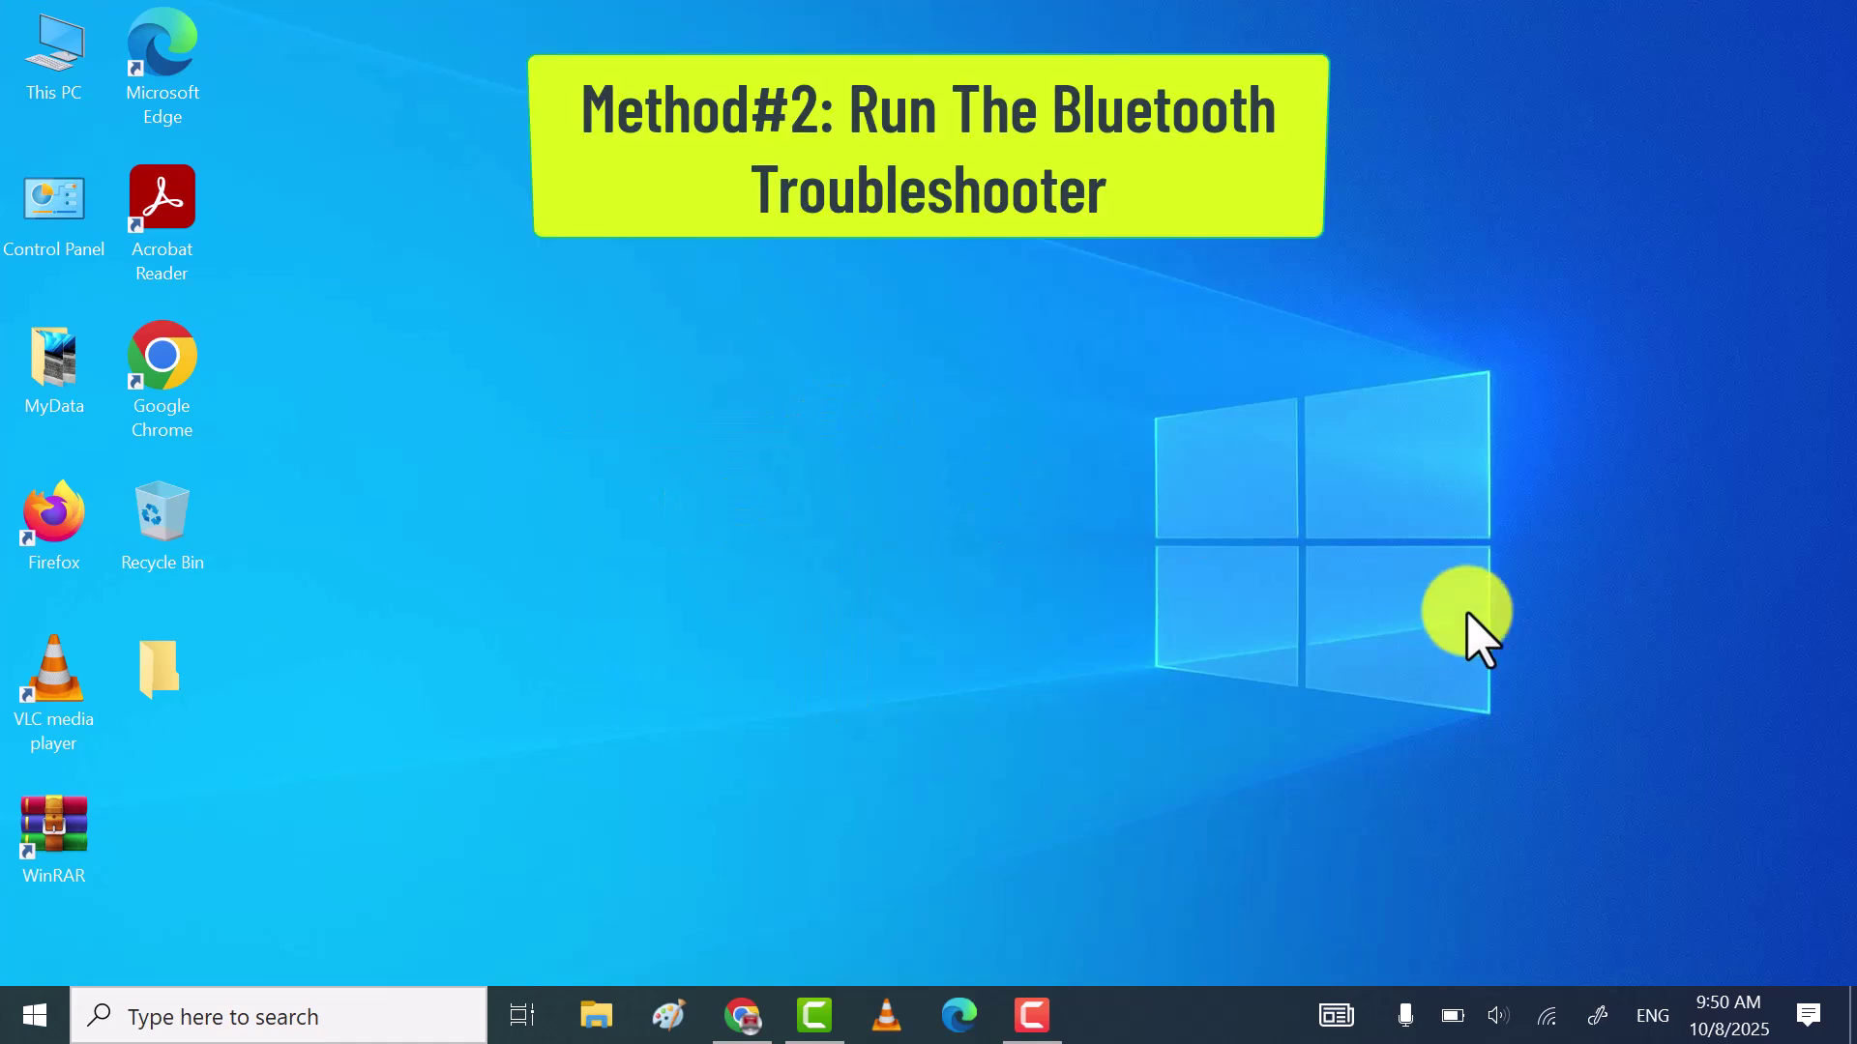
{"action": "right_click", "coordinate": [851, 404]}
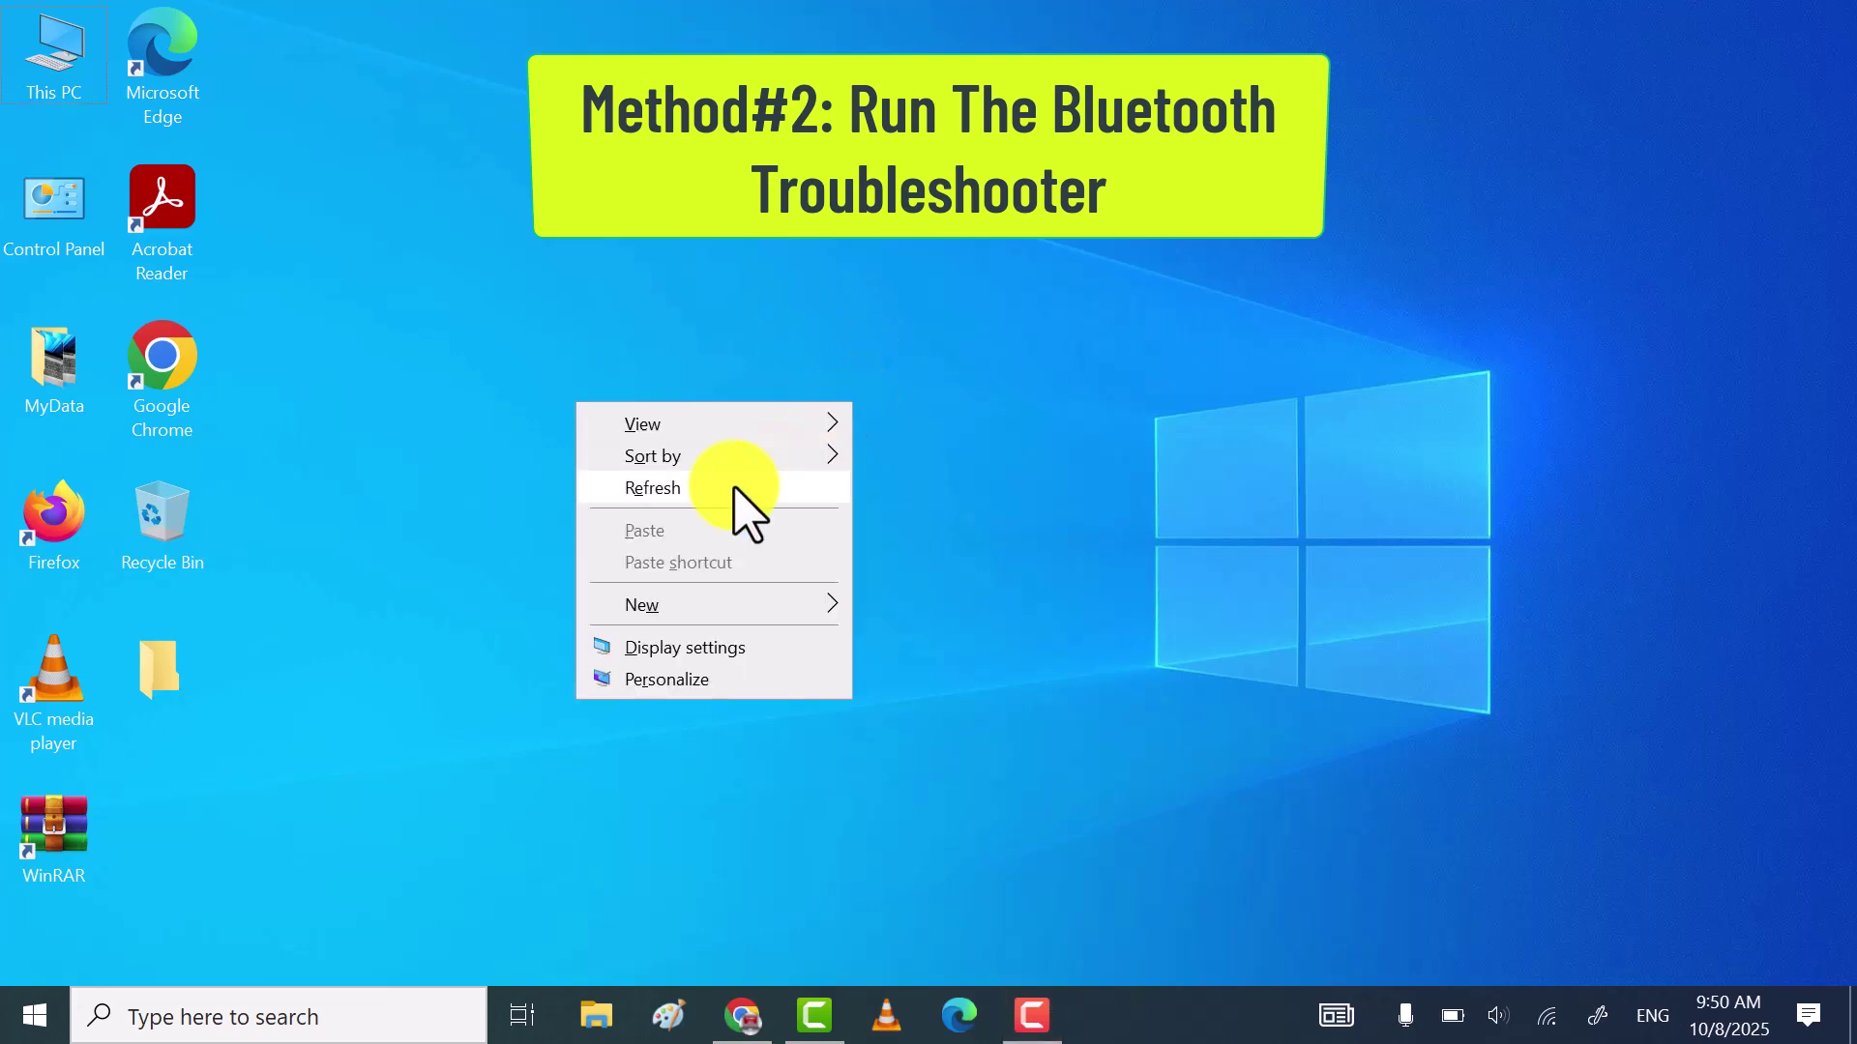
{"action": "left_click", "coordinate": [714, 486]}
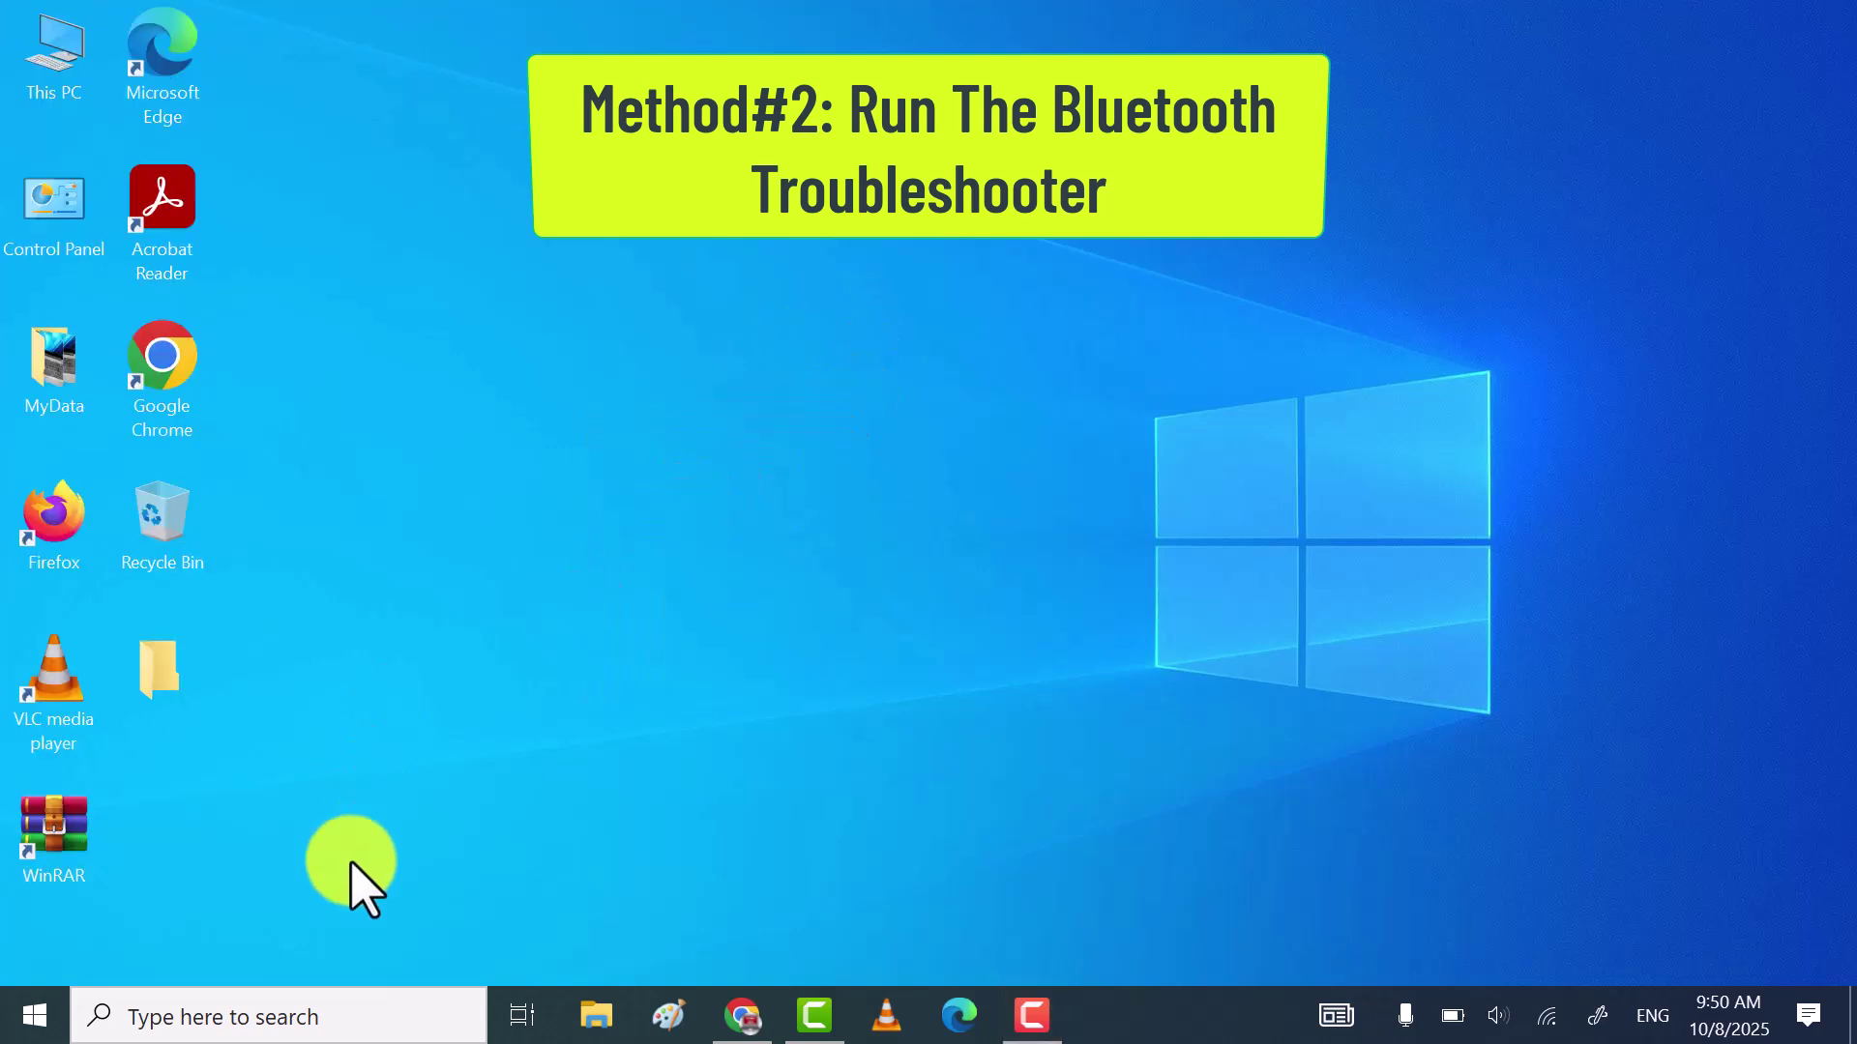
{"action": "left_click", "coordinate": [29, 1023]}
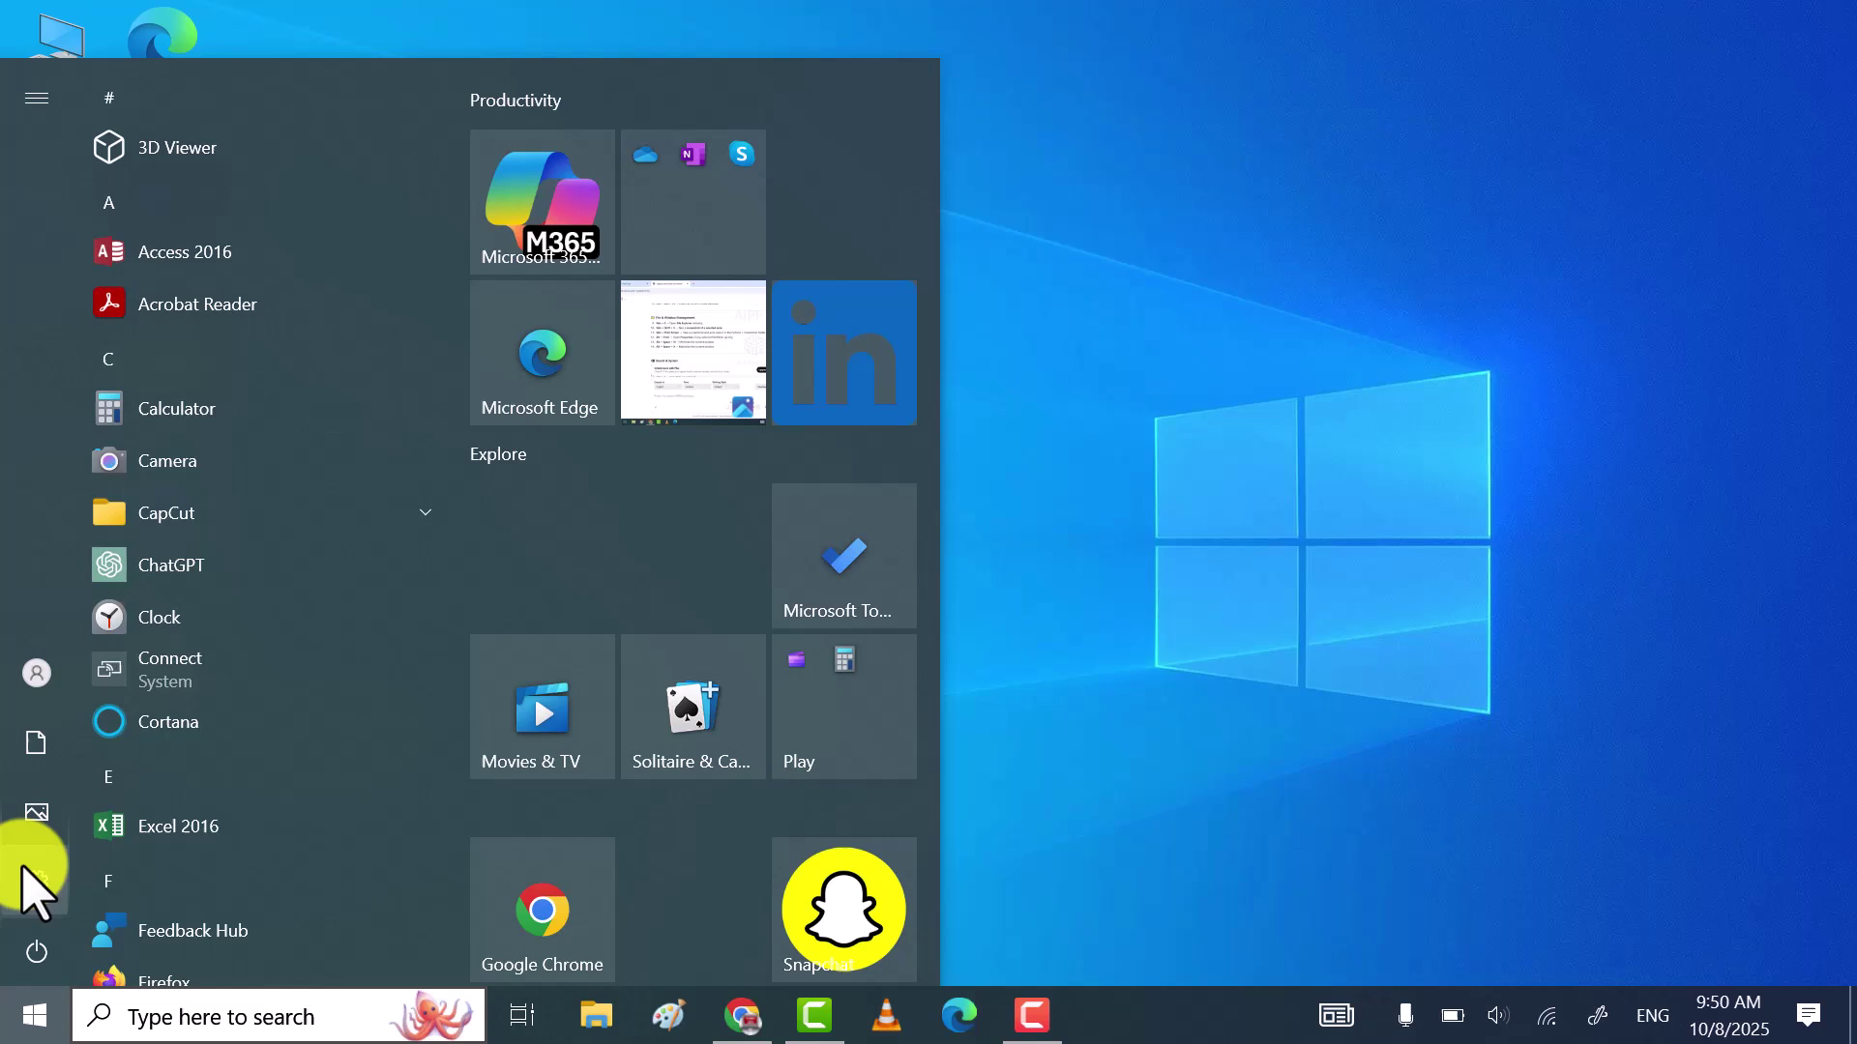
- Go to Update & Security > Troubleshoot > Additional troubleshooters and expand Bluetooth
{"action": "left_click", "coordinate": [198, 904]}
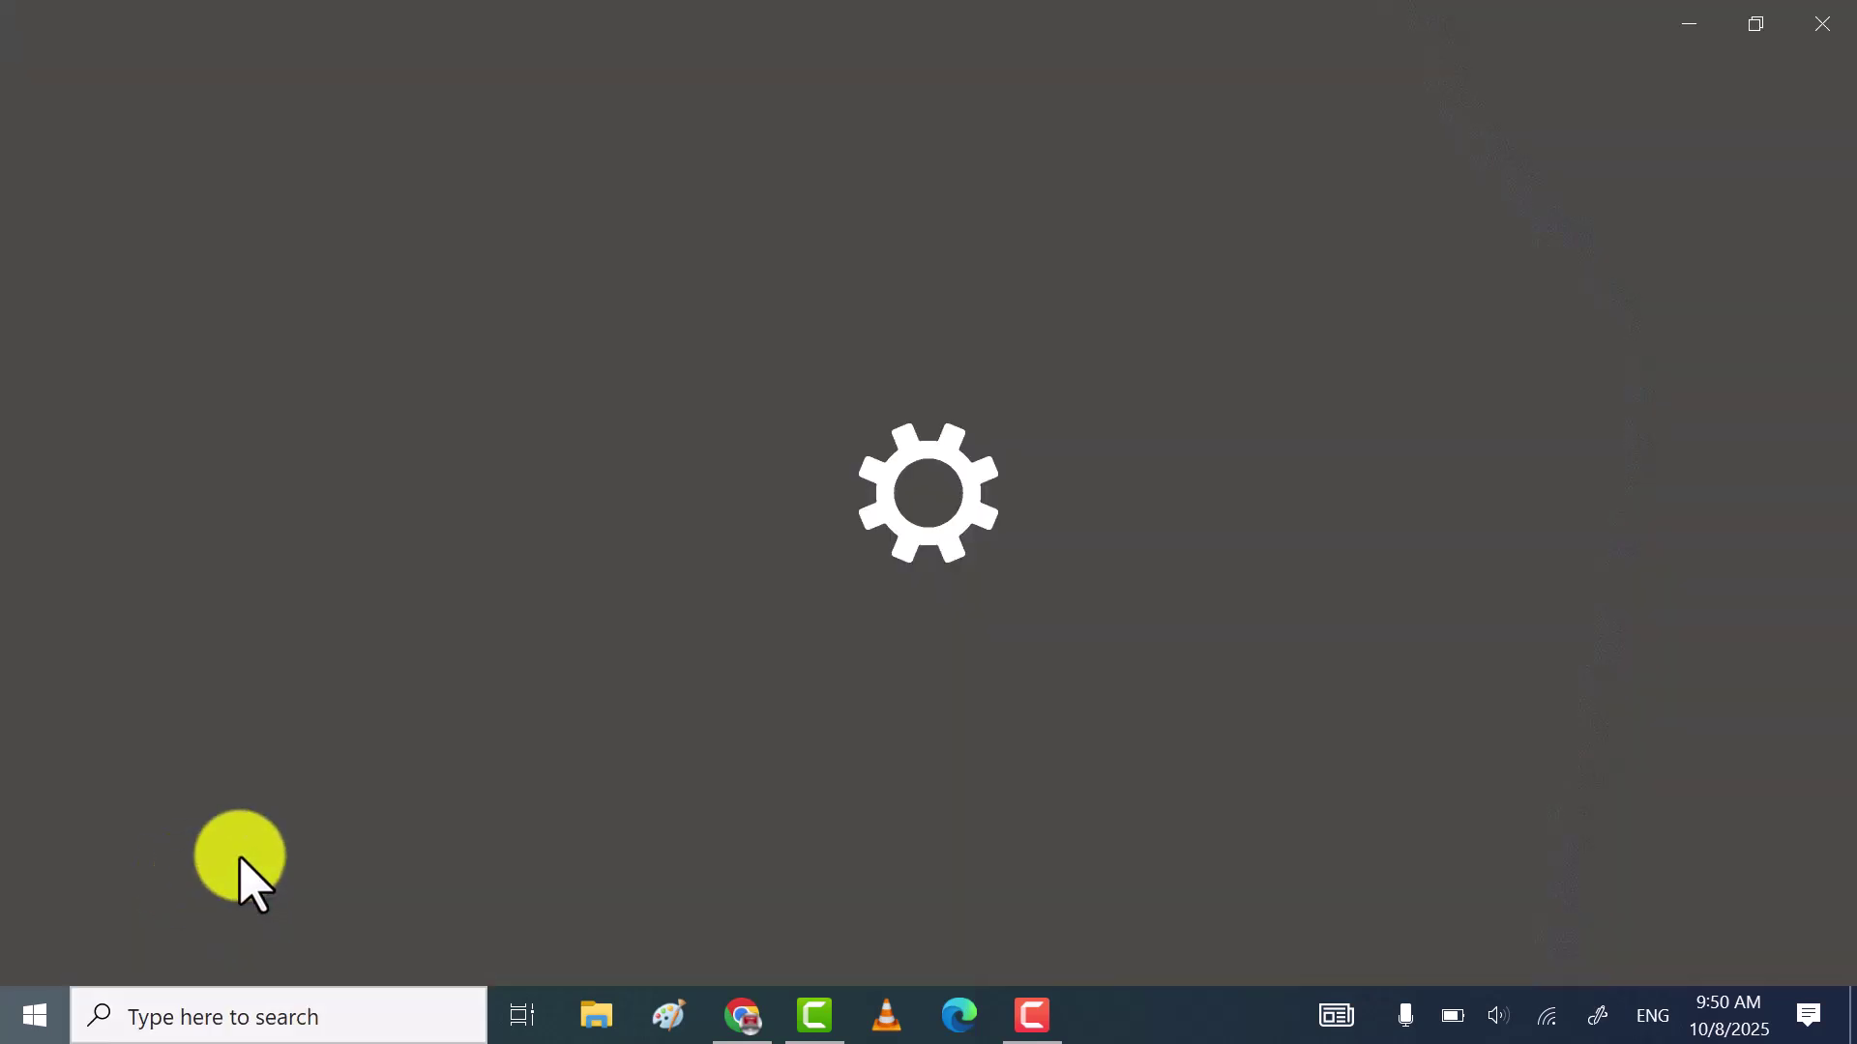
{"action": "scroll", "coordinate": [600, 687], "scroll_direction": "down", "scroll_amount": 1}
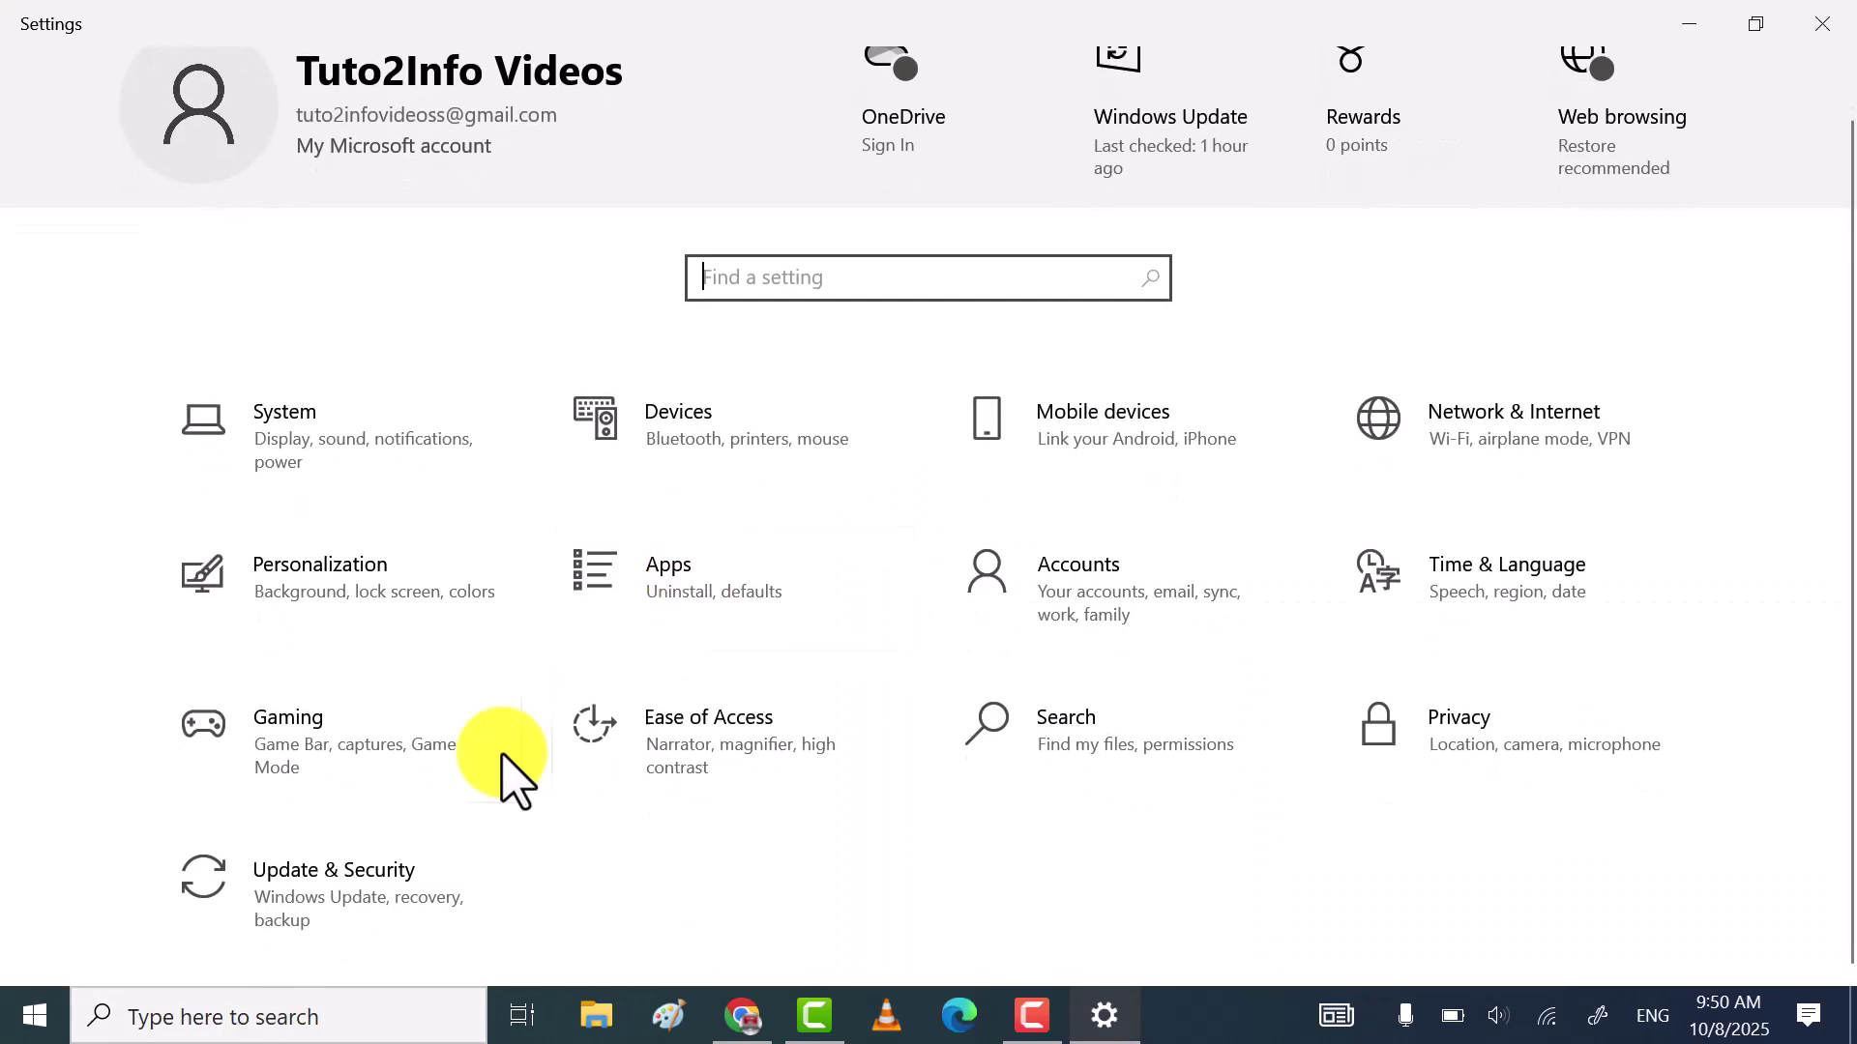
{"action": "left_click", "coordinate": [345, 889]}
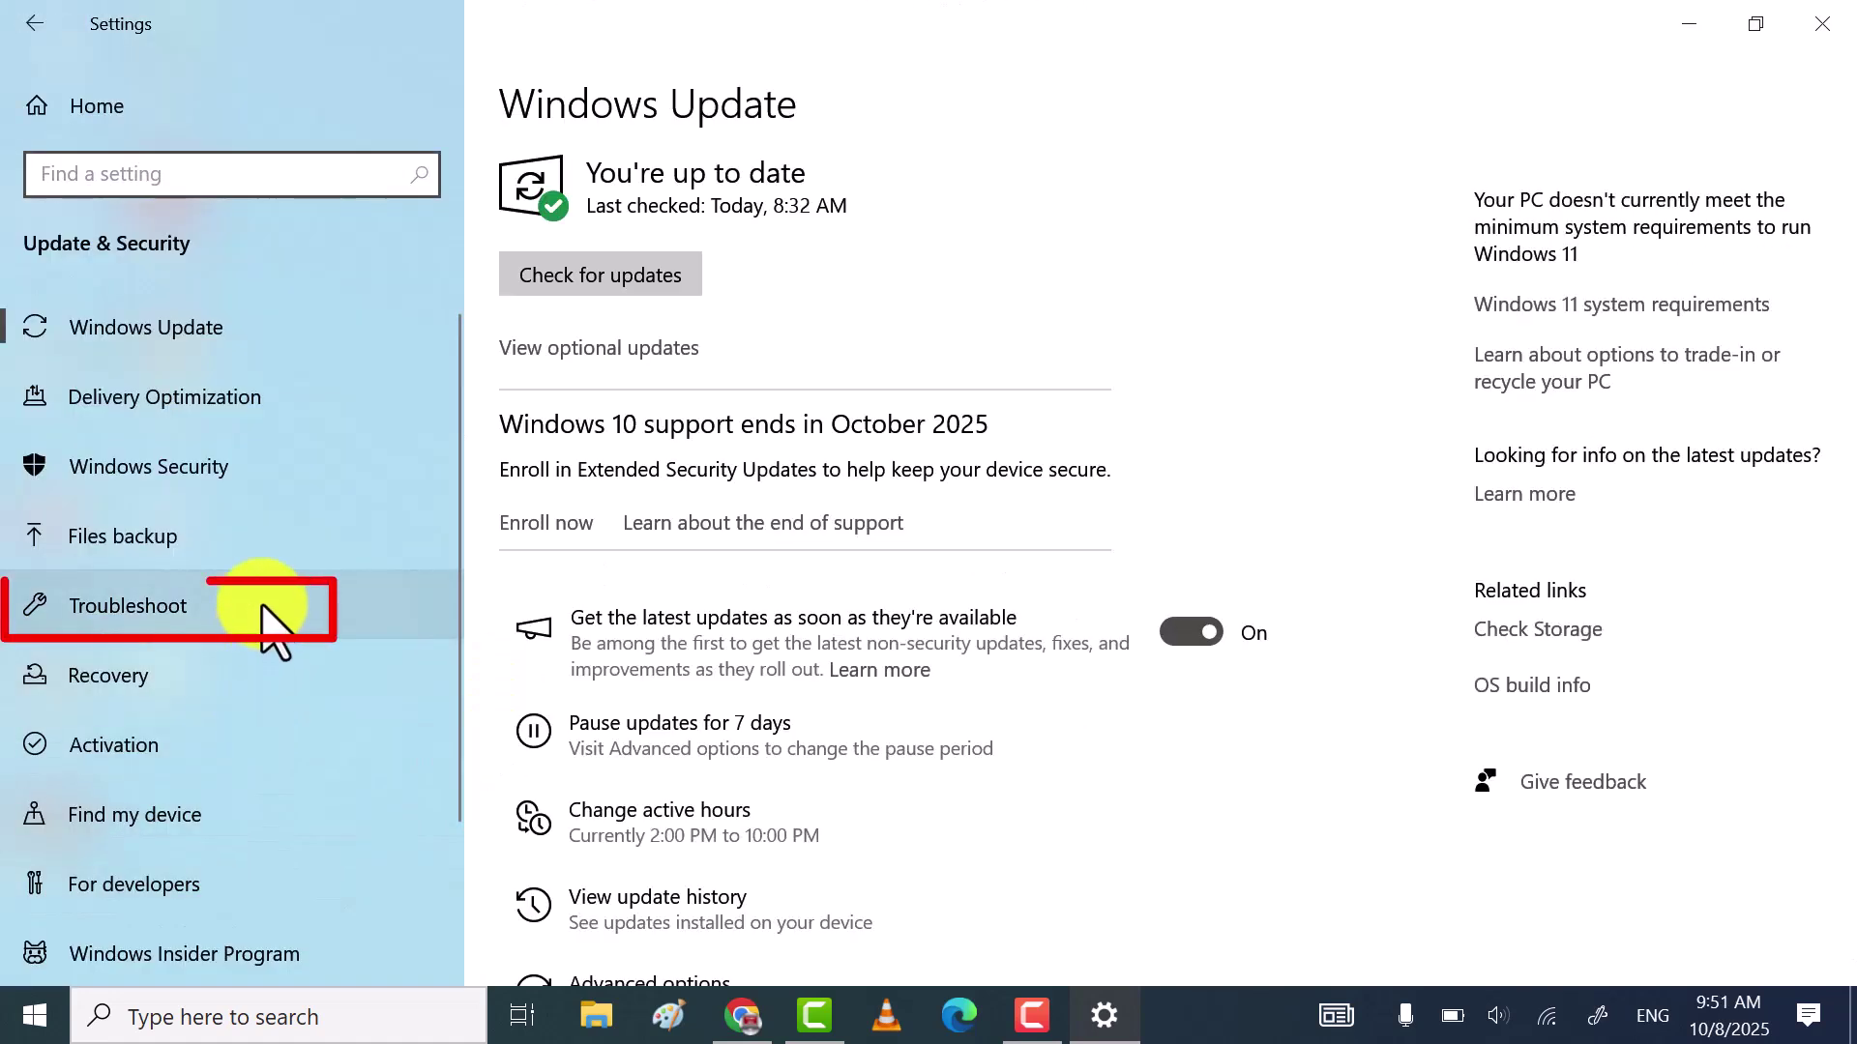
{"action": "left_click", "coordinate": [263, 617]}
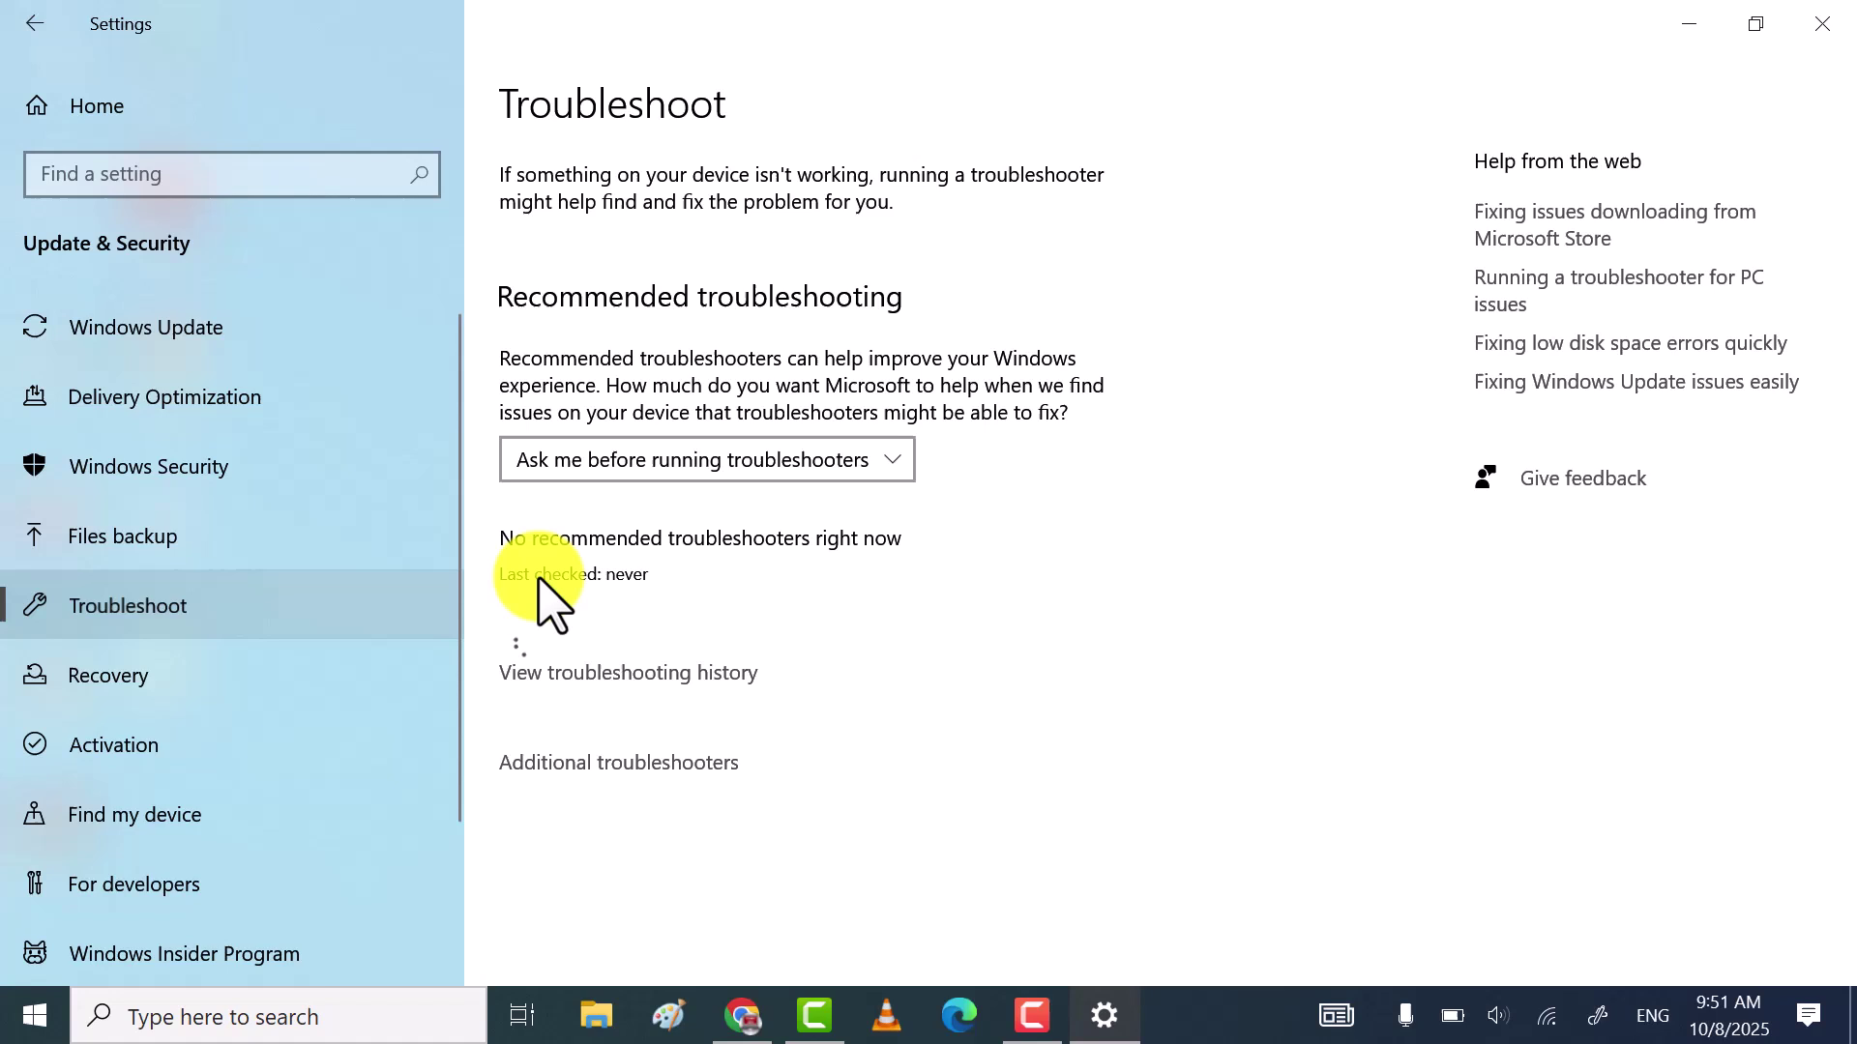
{"action": "left_click", "coordinate": [638, 762]}
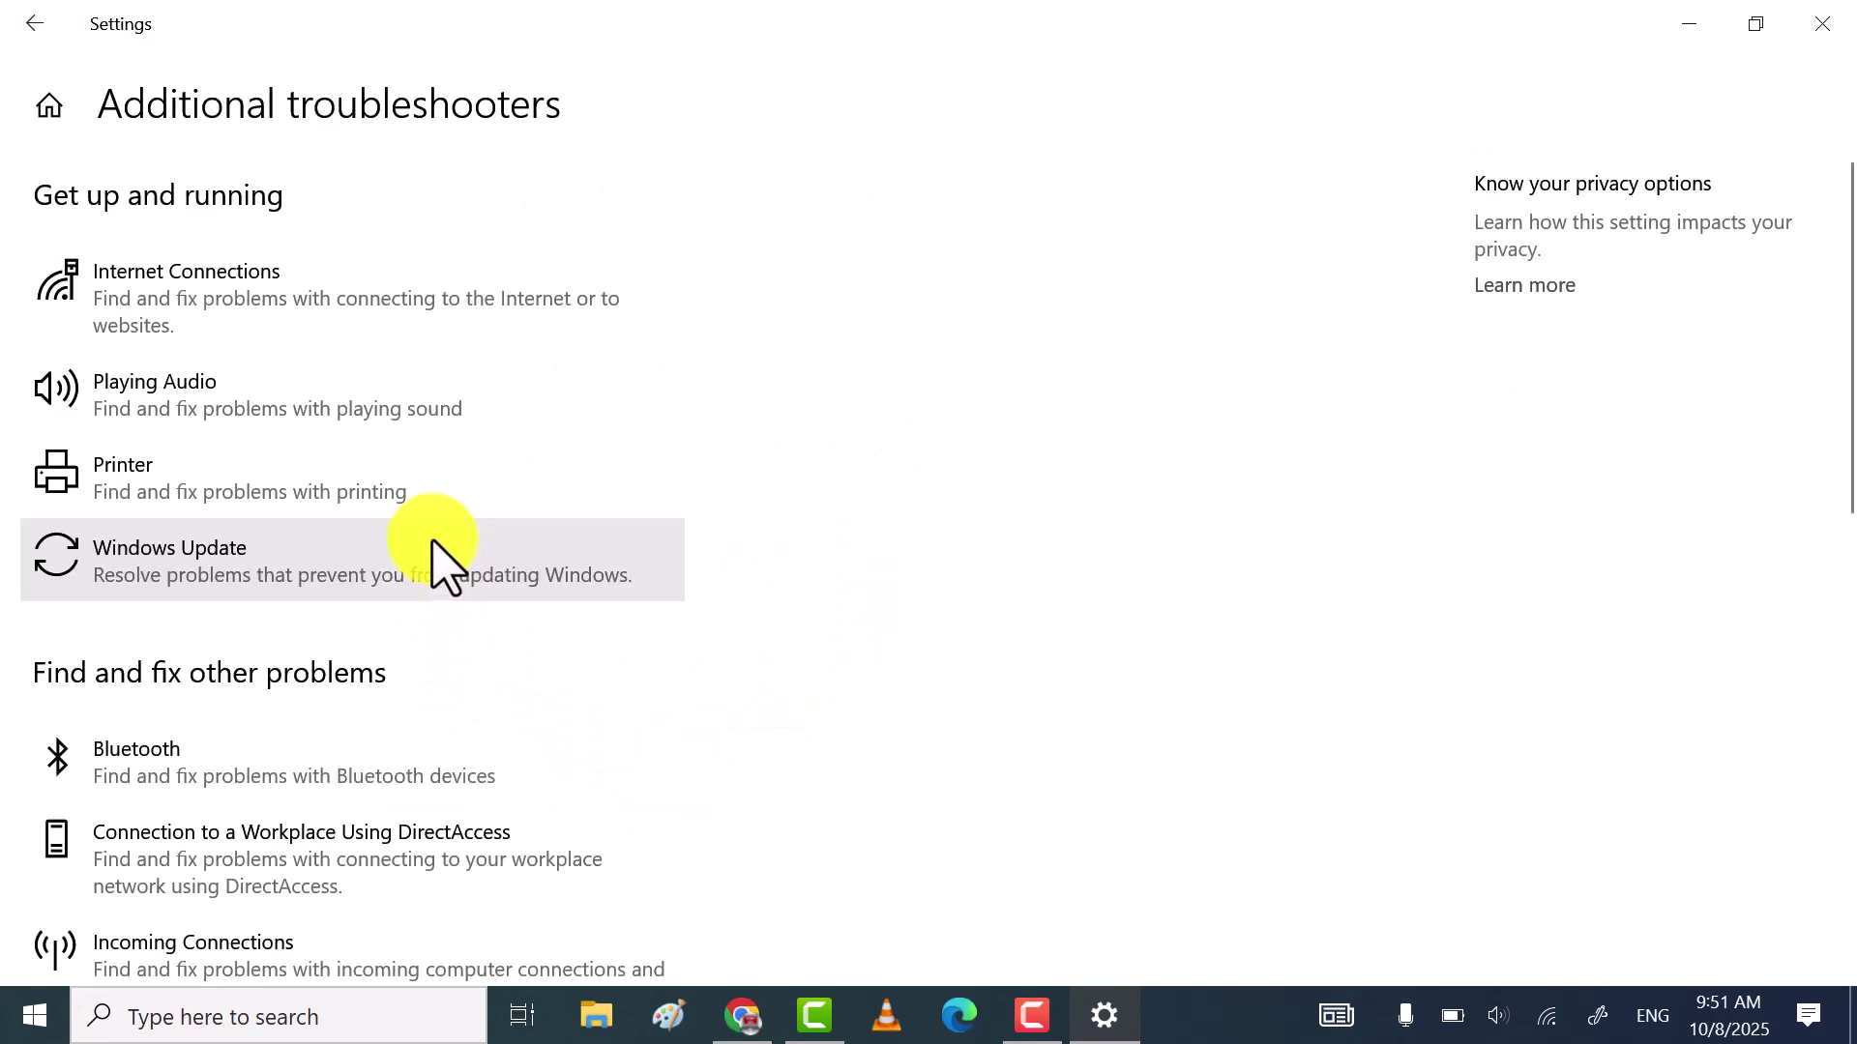
{"action": "scroll", "coordinate": [416, 527], "scroll_direction": "down", "scroll_amount": 2}
{"action": "scroll", "coordinate": [319, 464], "scroll_direction": "down", "scroll_amount": 3}
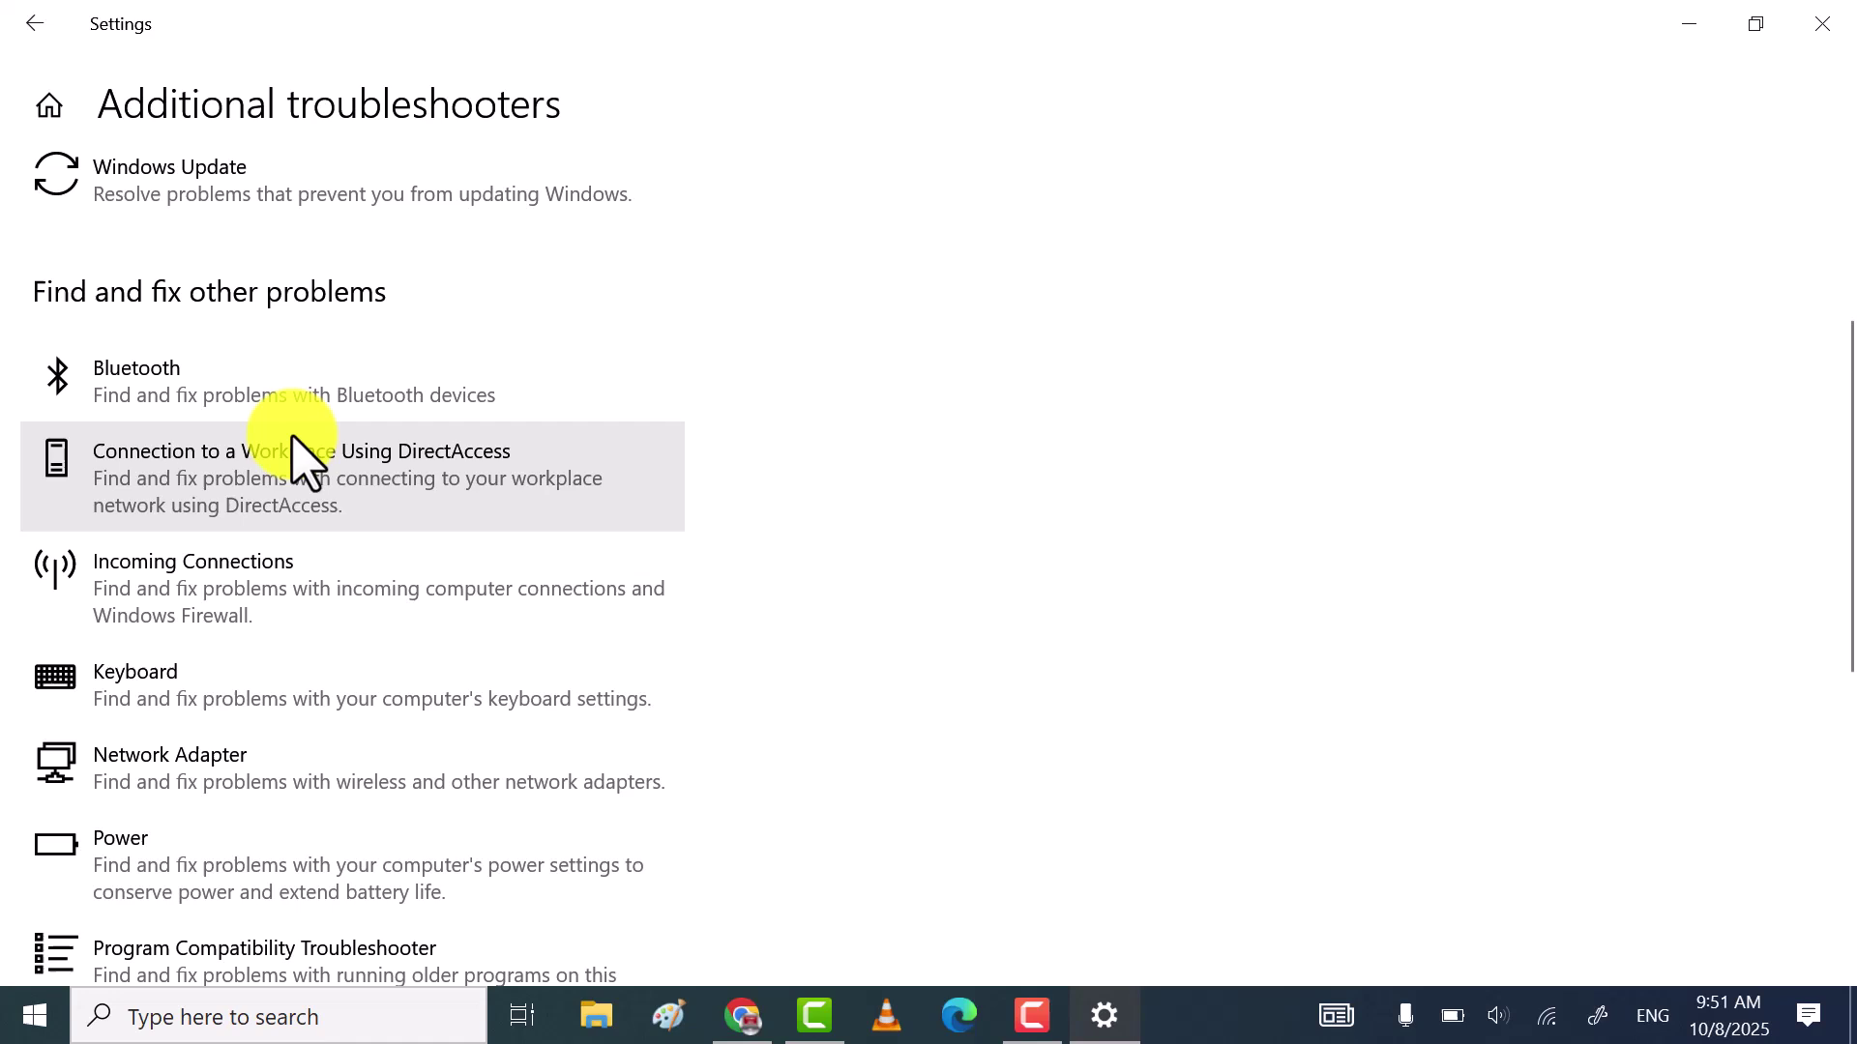
{"action": "left_click", "coordinate": [329, 397]}
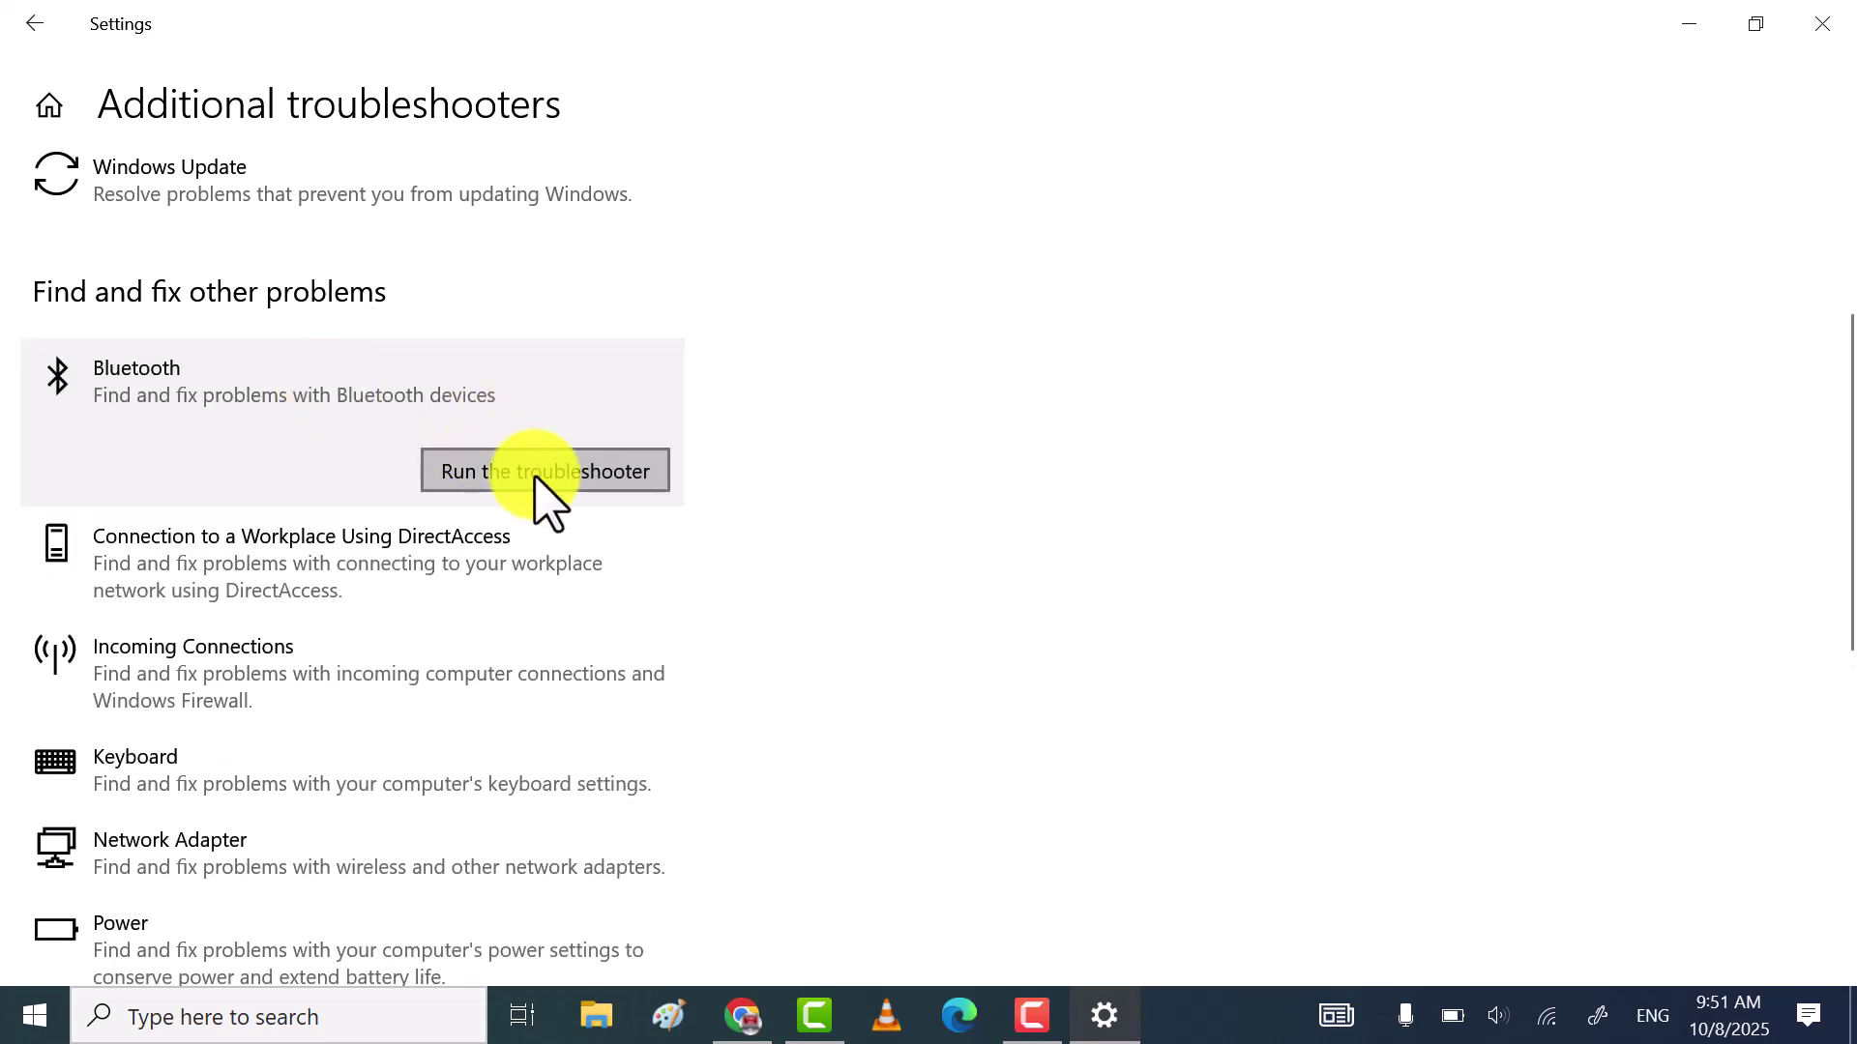
- Run the Bluetooth troubleshooter and apply its fix to turn Bluetooth on
{"action": "left_click", "coordinate": [546, 474]}
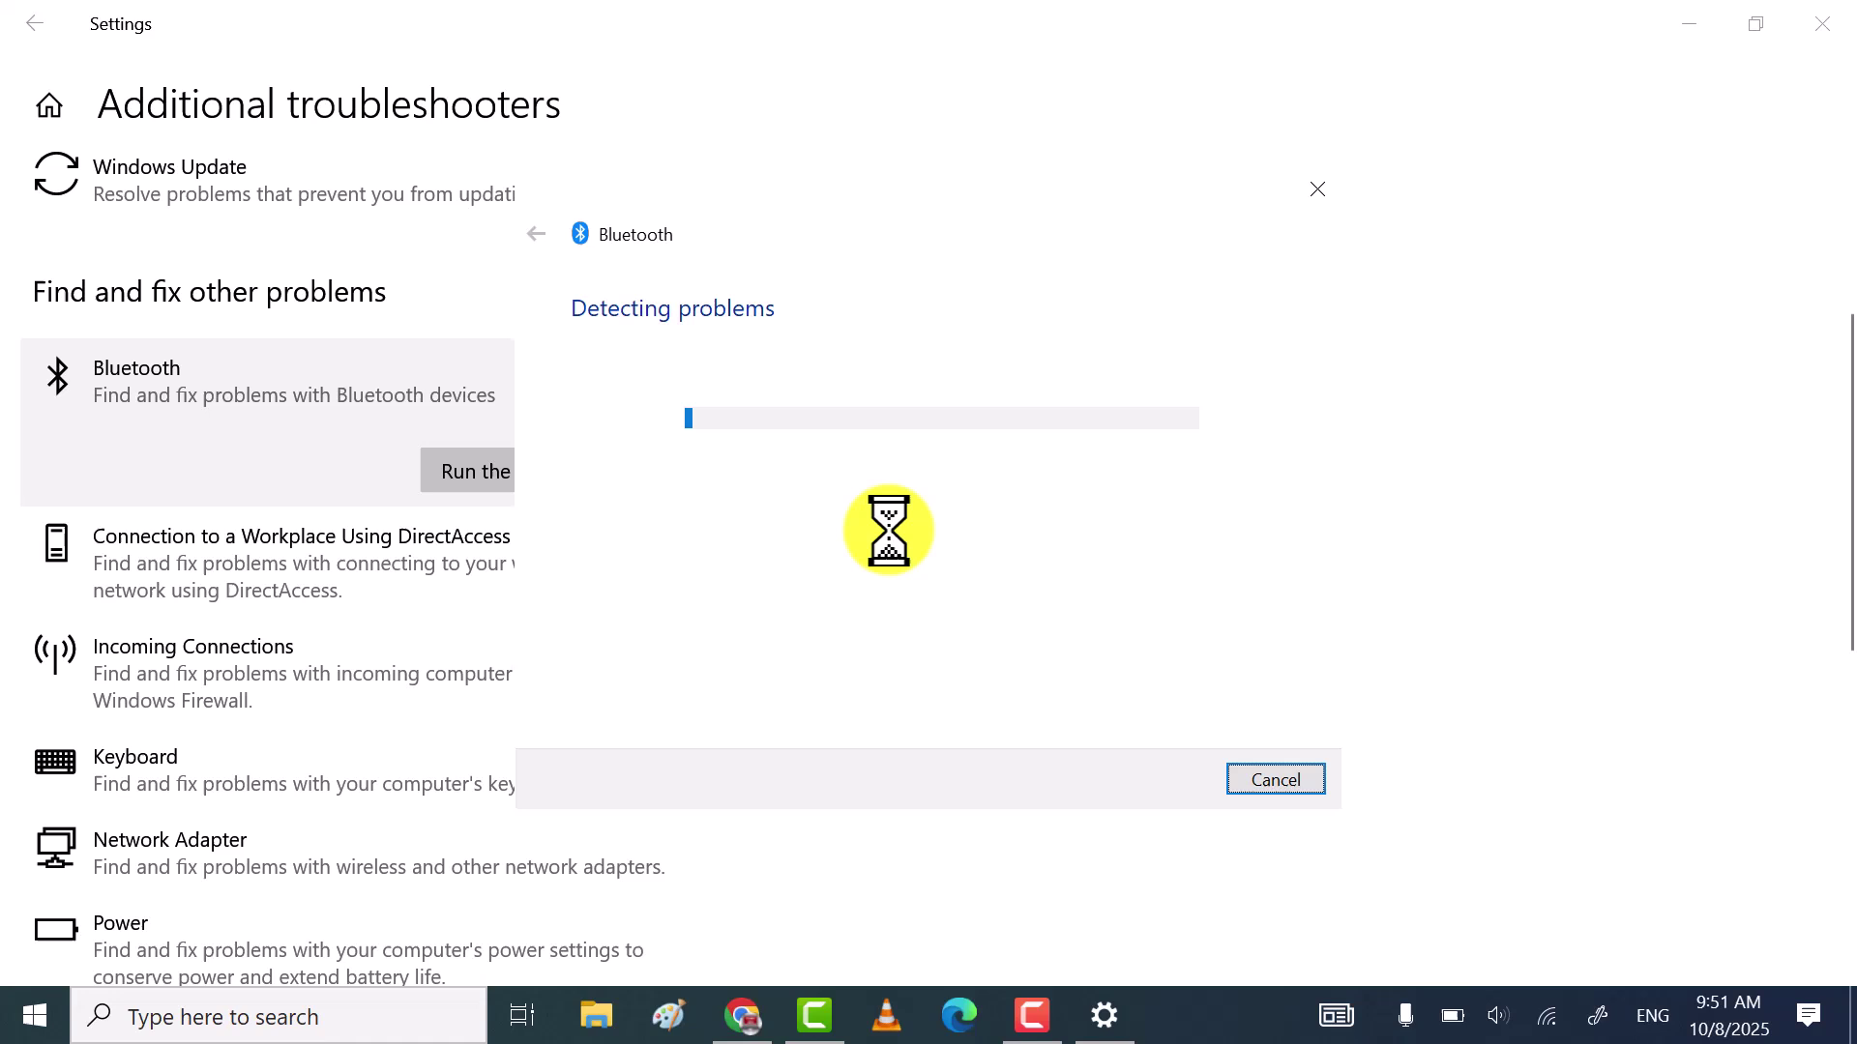
{"action": "left_click", "coordinate": [1690, 23]}
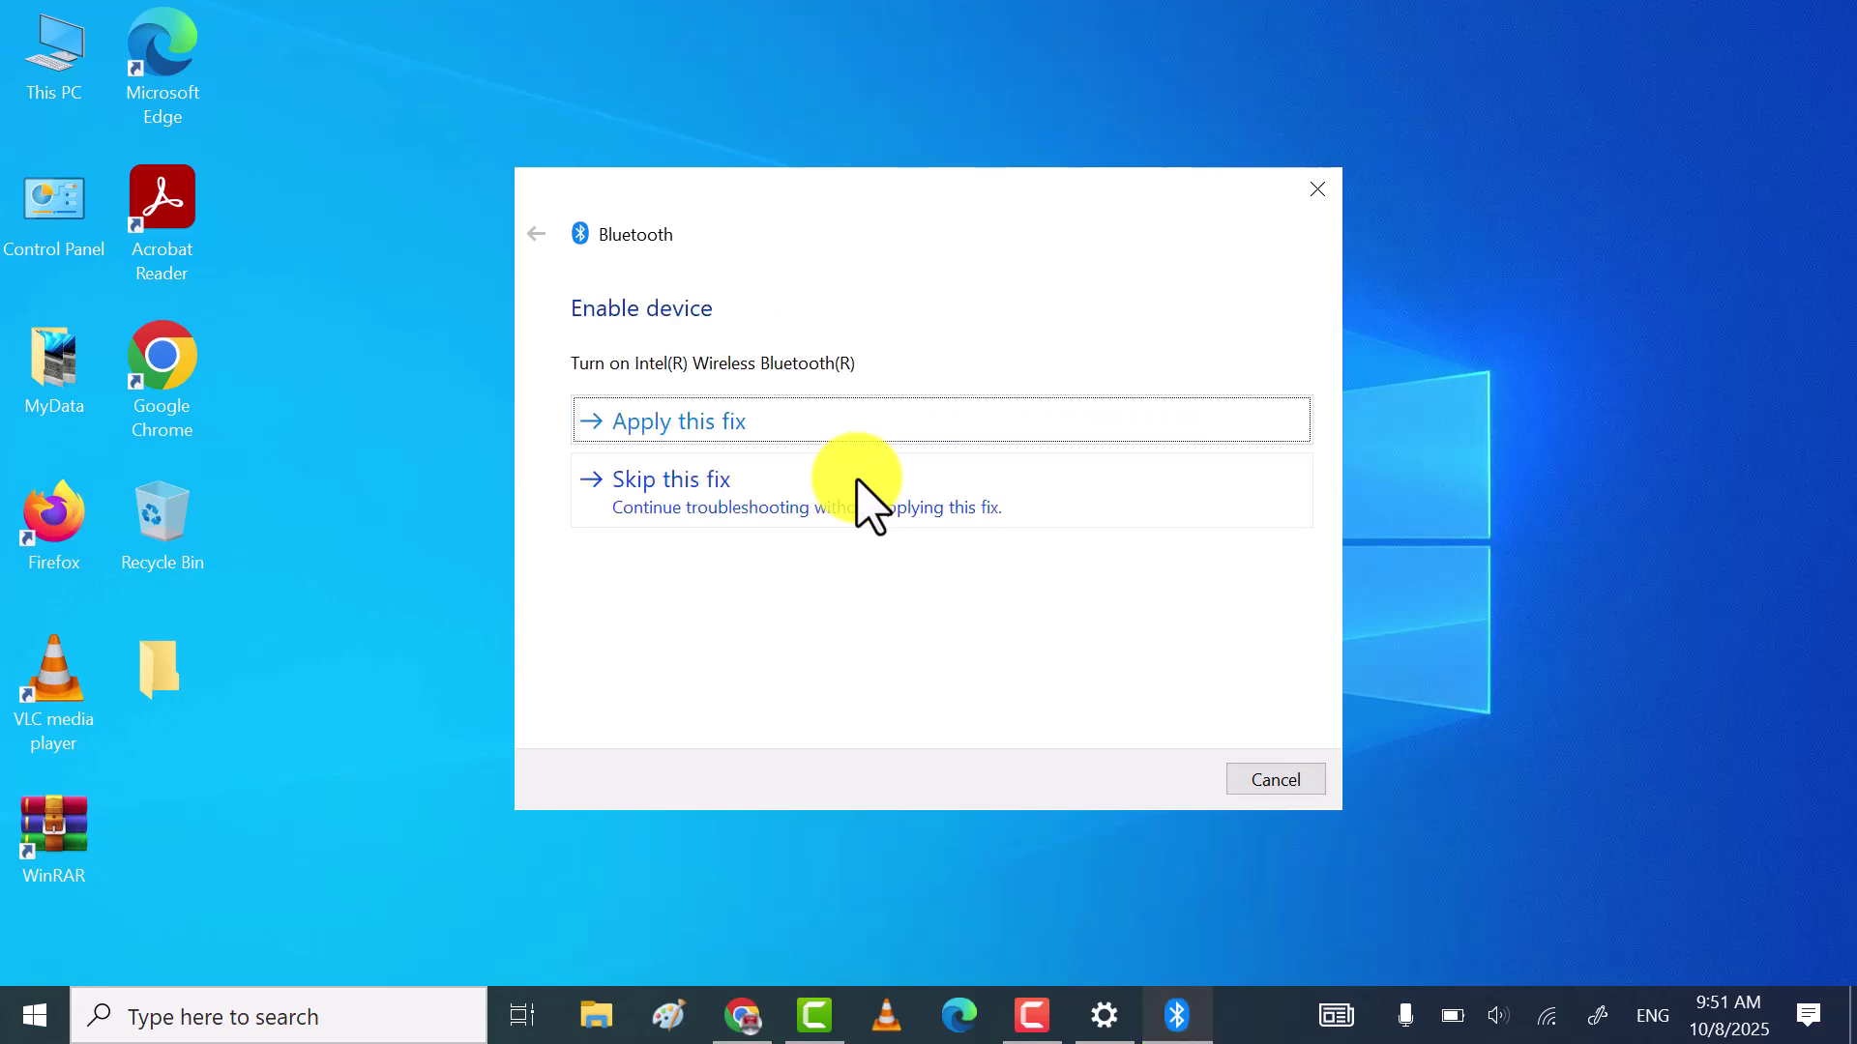
{"action": "left_click", "coordinate": [742, 425]}
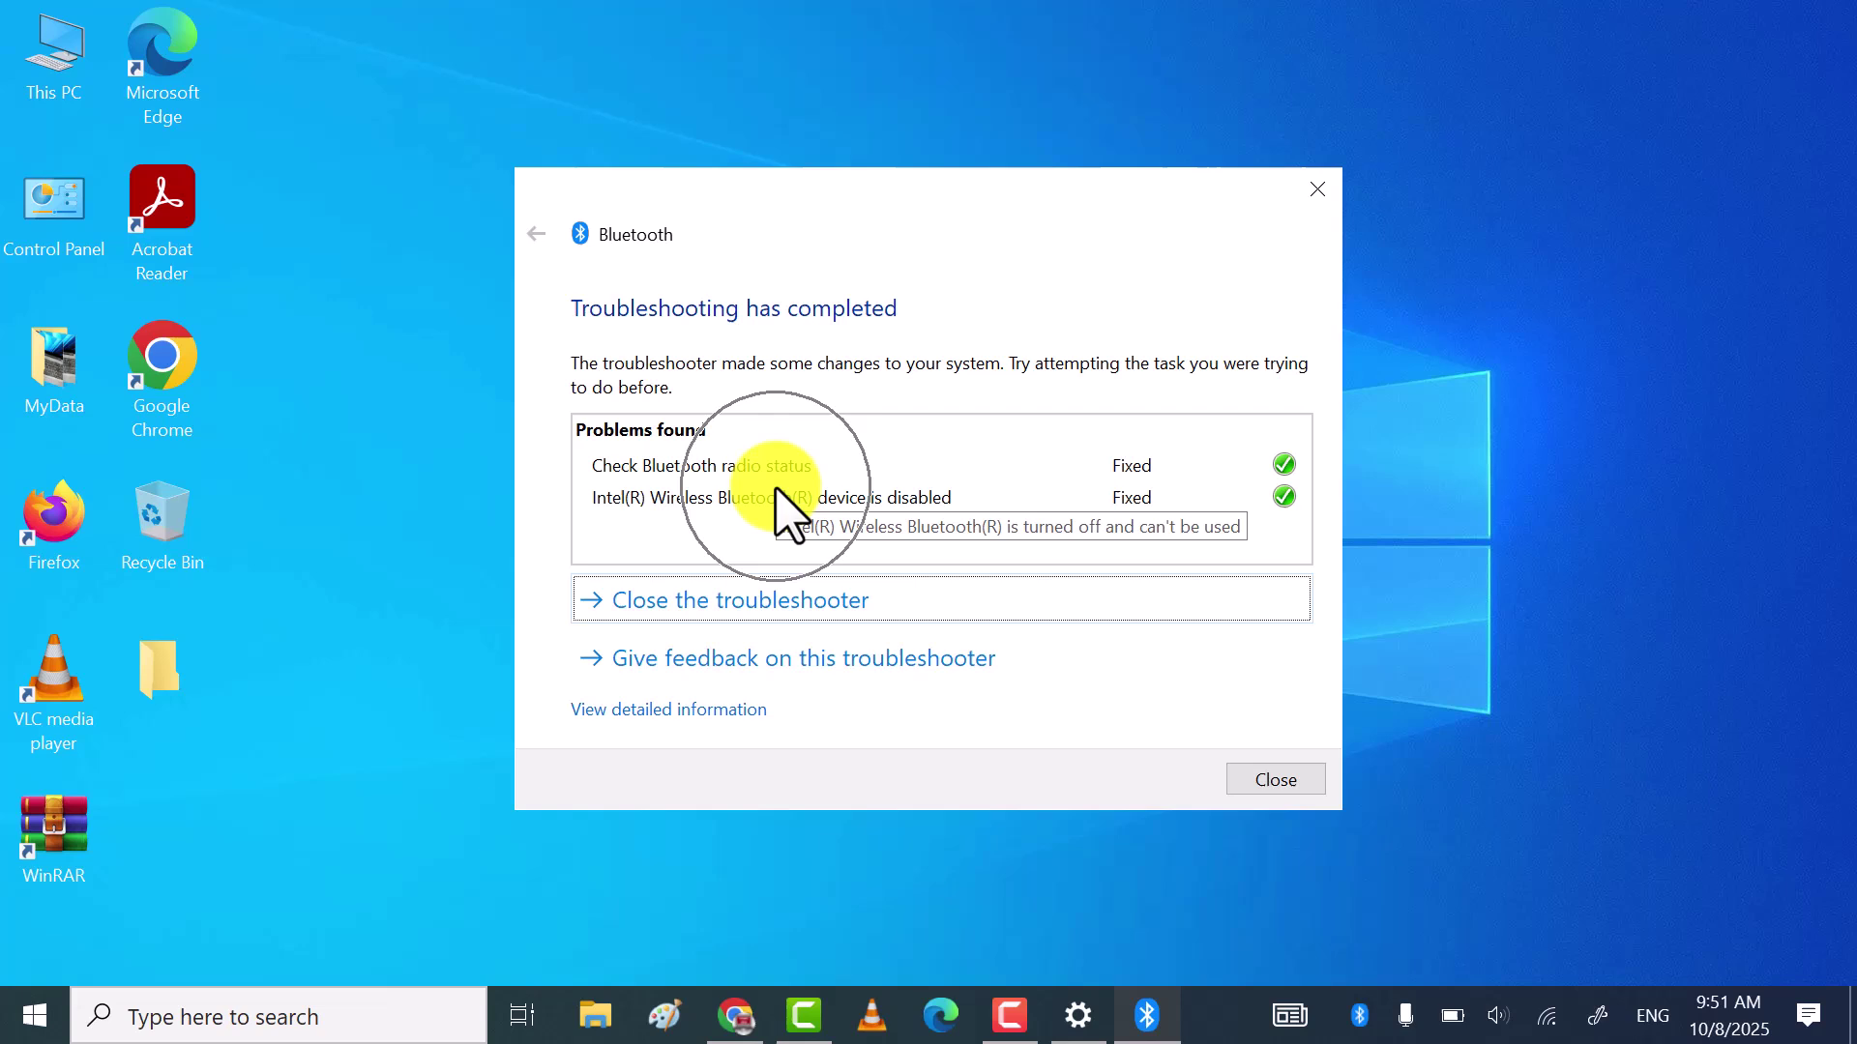
- Close the finished troubleshooter, refresh the desktop, and open the Start button's power-user menu
{"action": "left_click", "coordinate": [732, 596]}
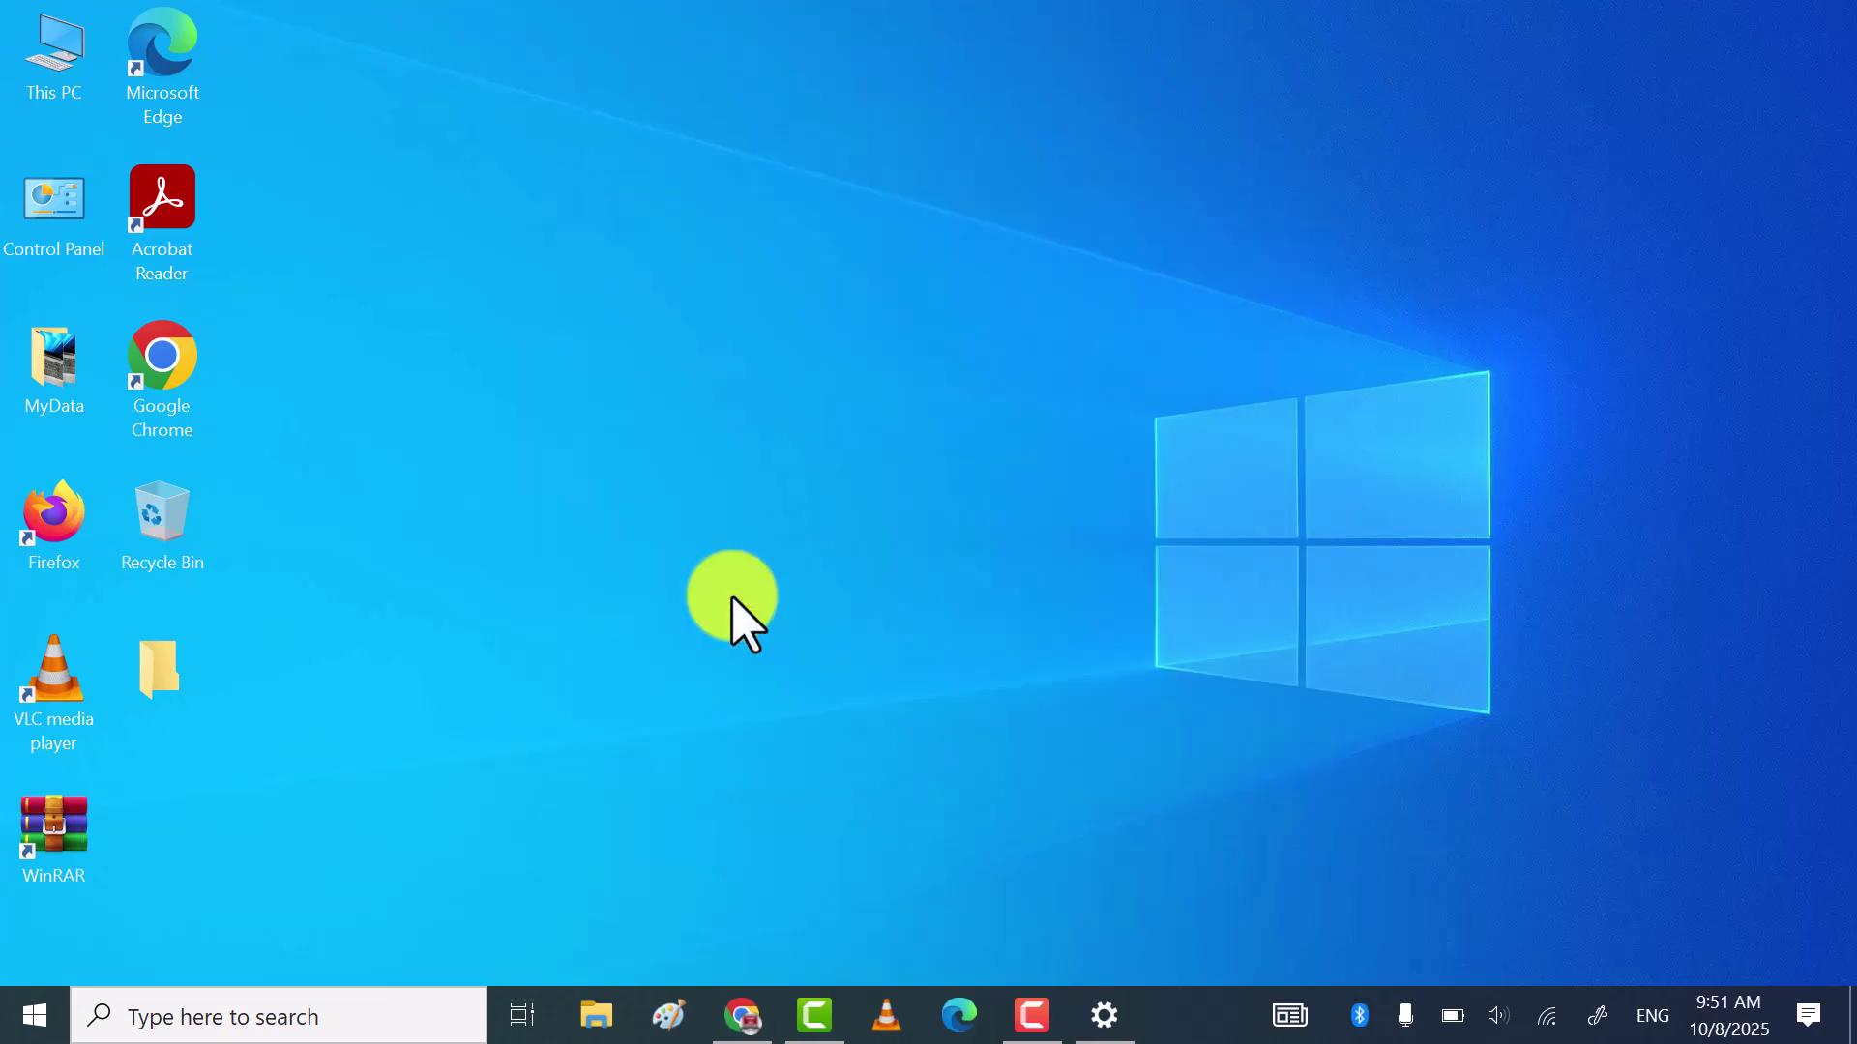
{"action": "right_click", "coordinate": [841, 388]}
{"action": "left_click", "coordinate": [711, 470]}
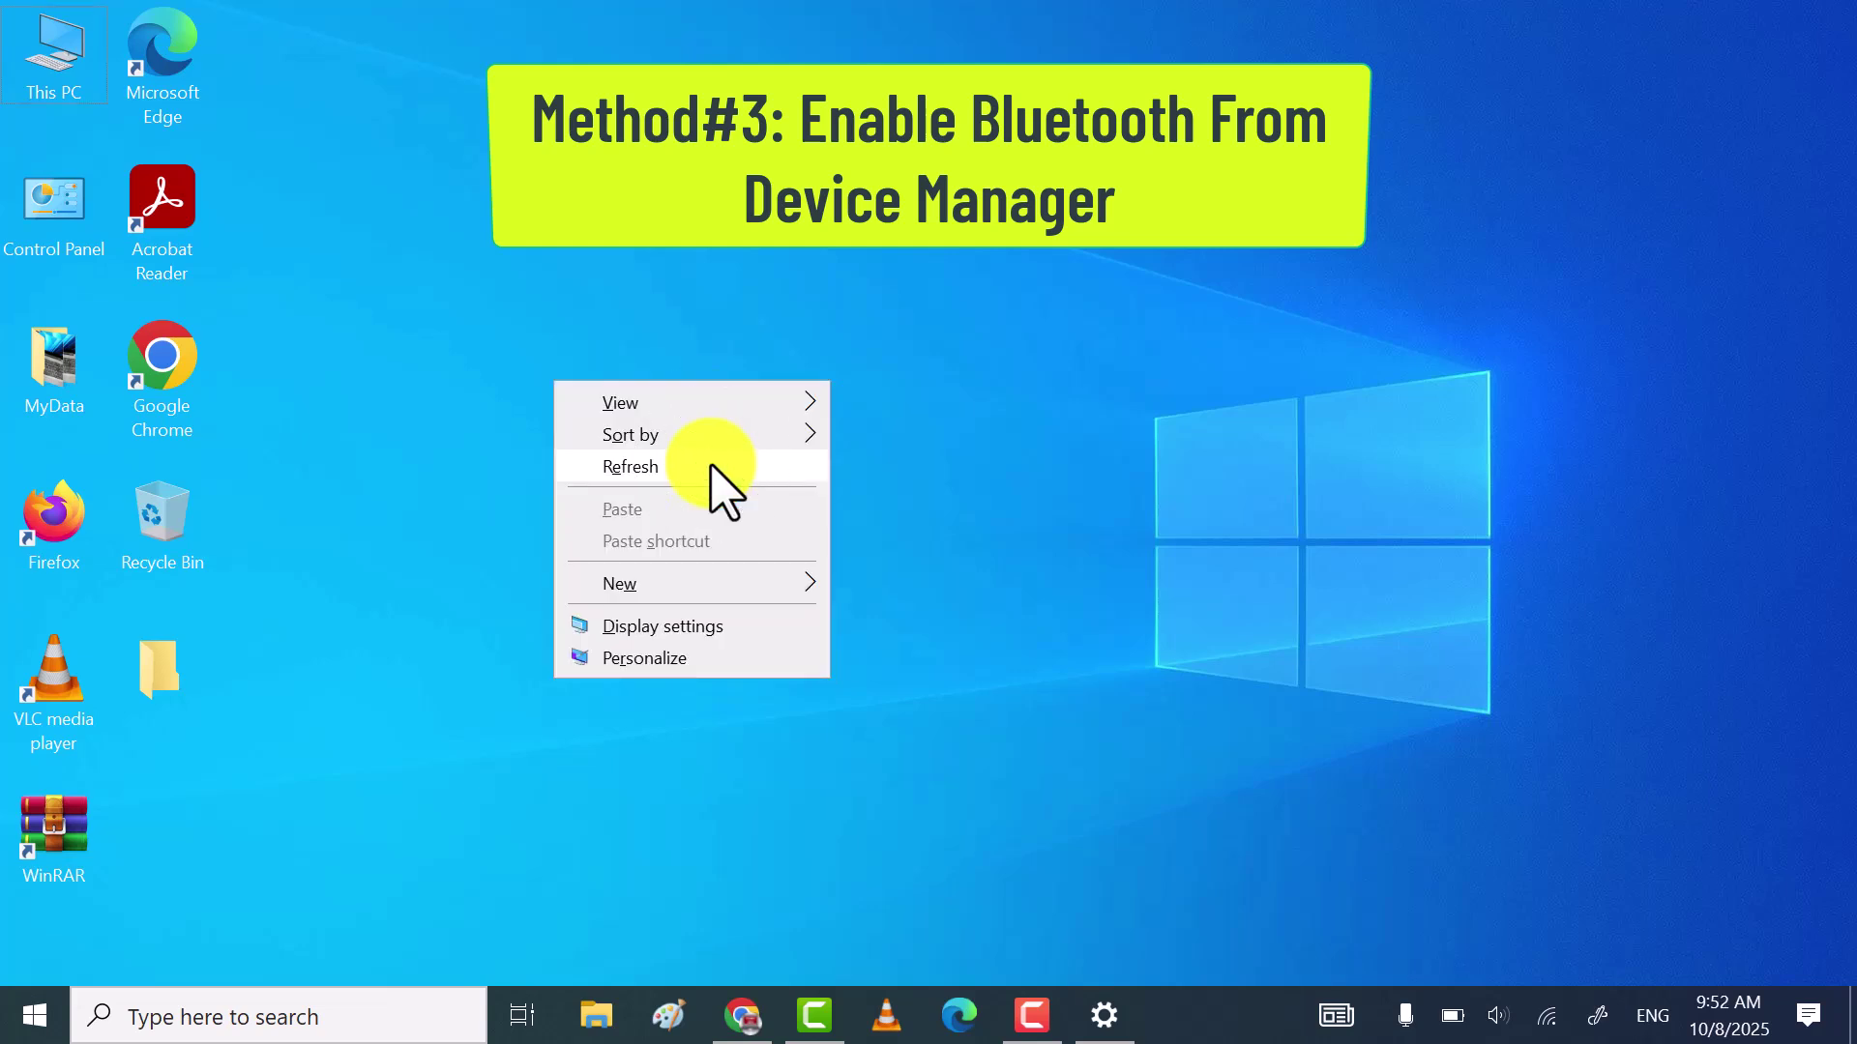
{"action": "left_click", "coordinate": [721, 478]}
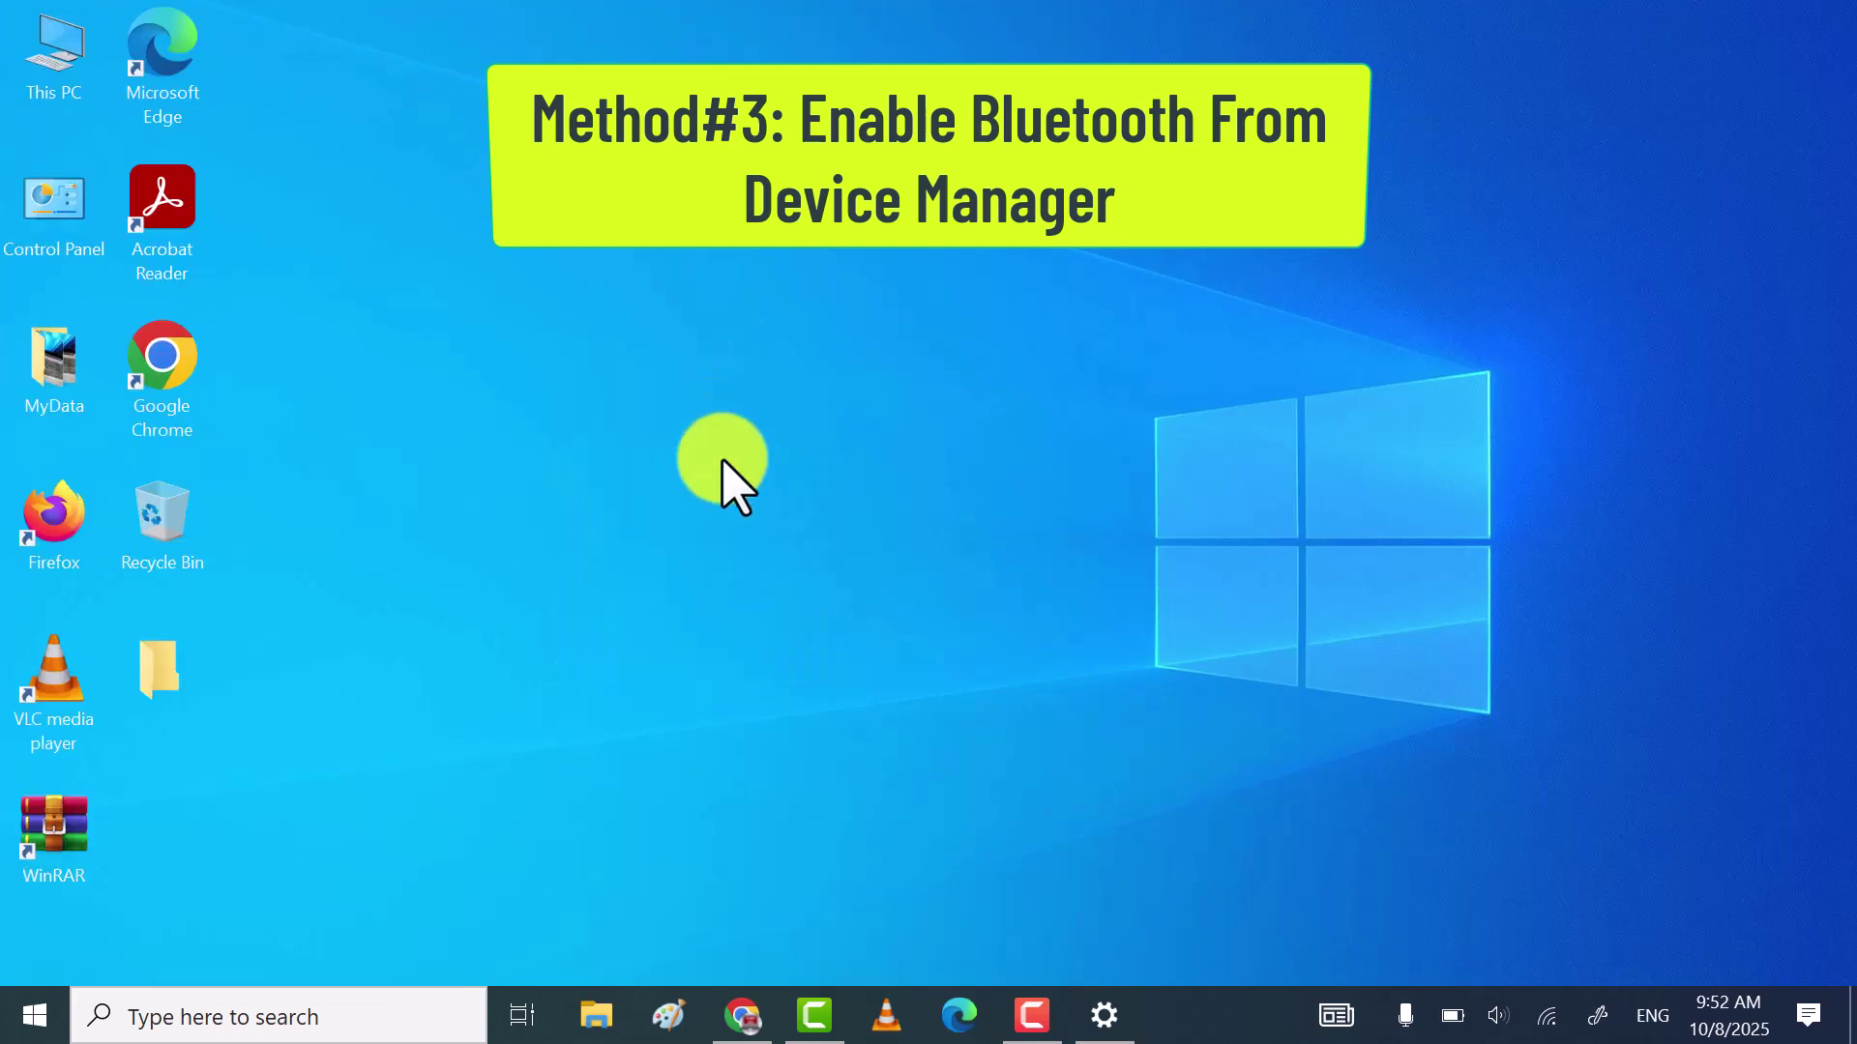
{"action": "right_click", "coordinate": [809, 402]}
{"action": "left_click", "coordinate": [682, 495]}
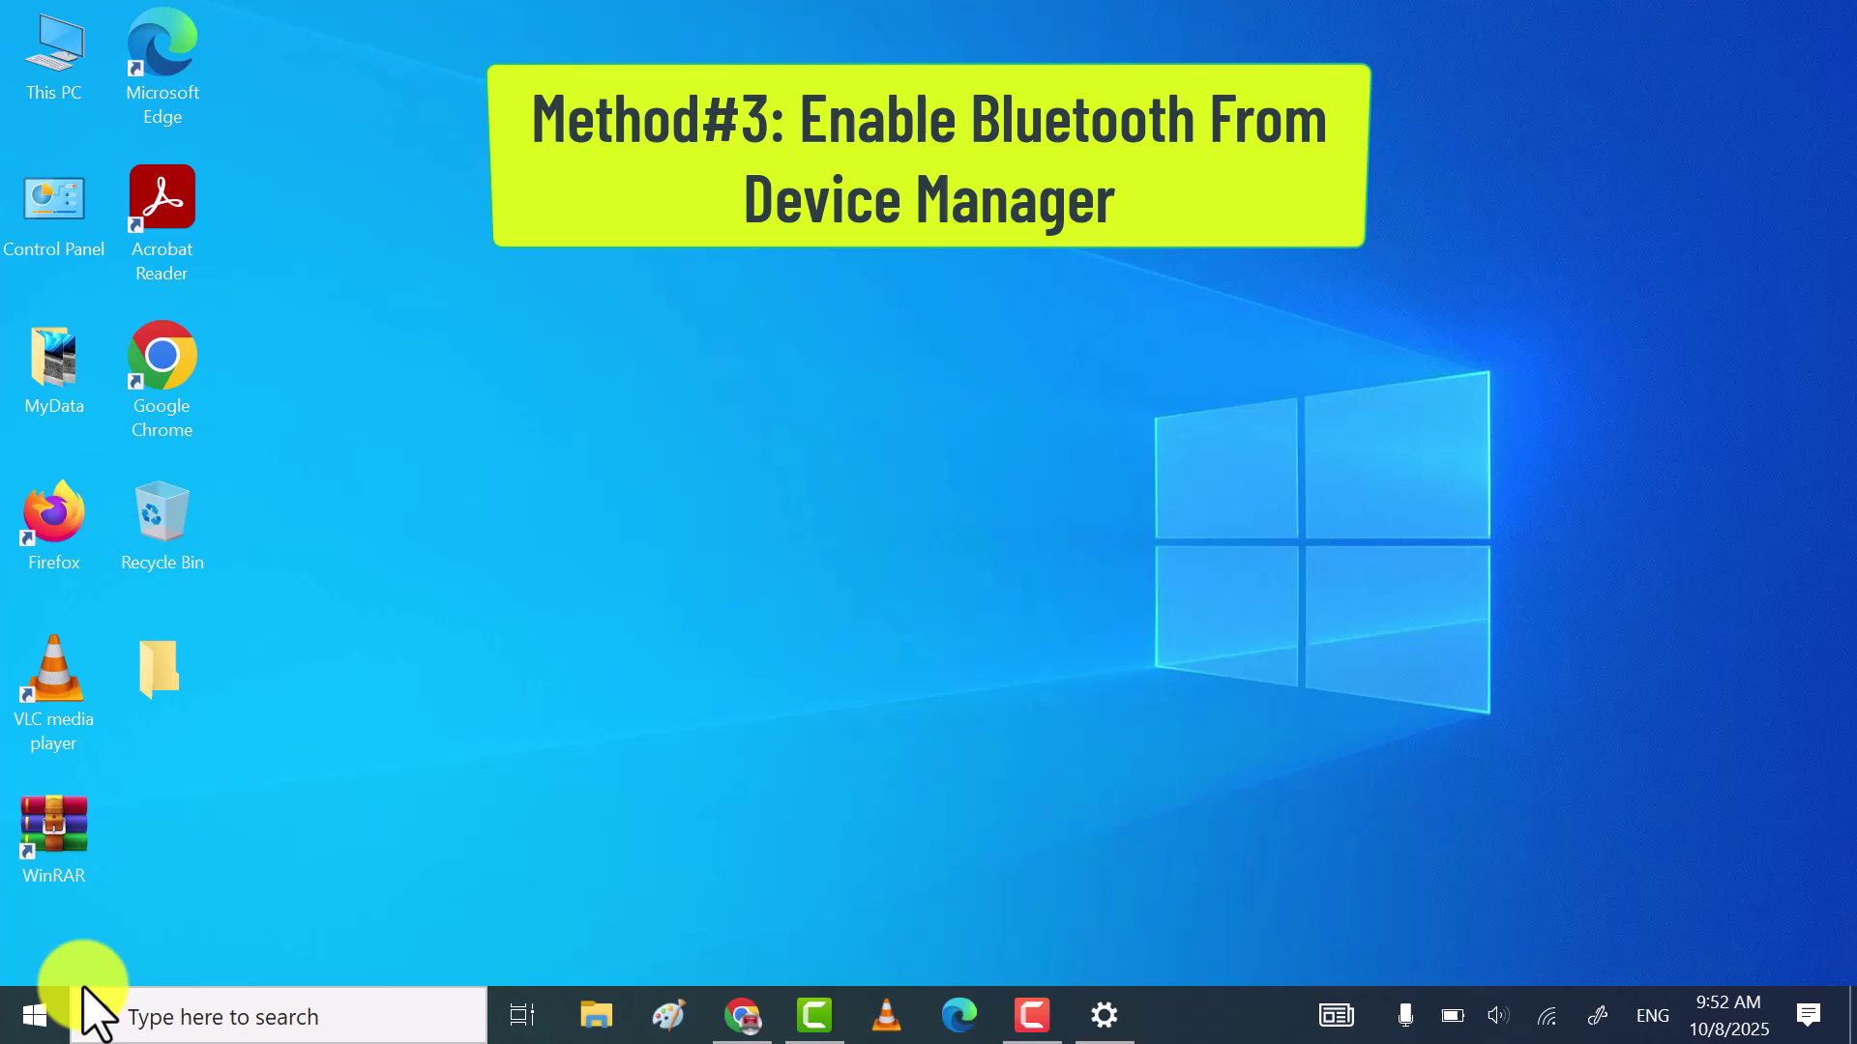
{"action": "right_click", "coordinate": [44, 1031]}
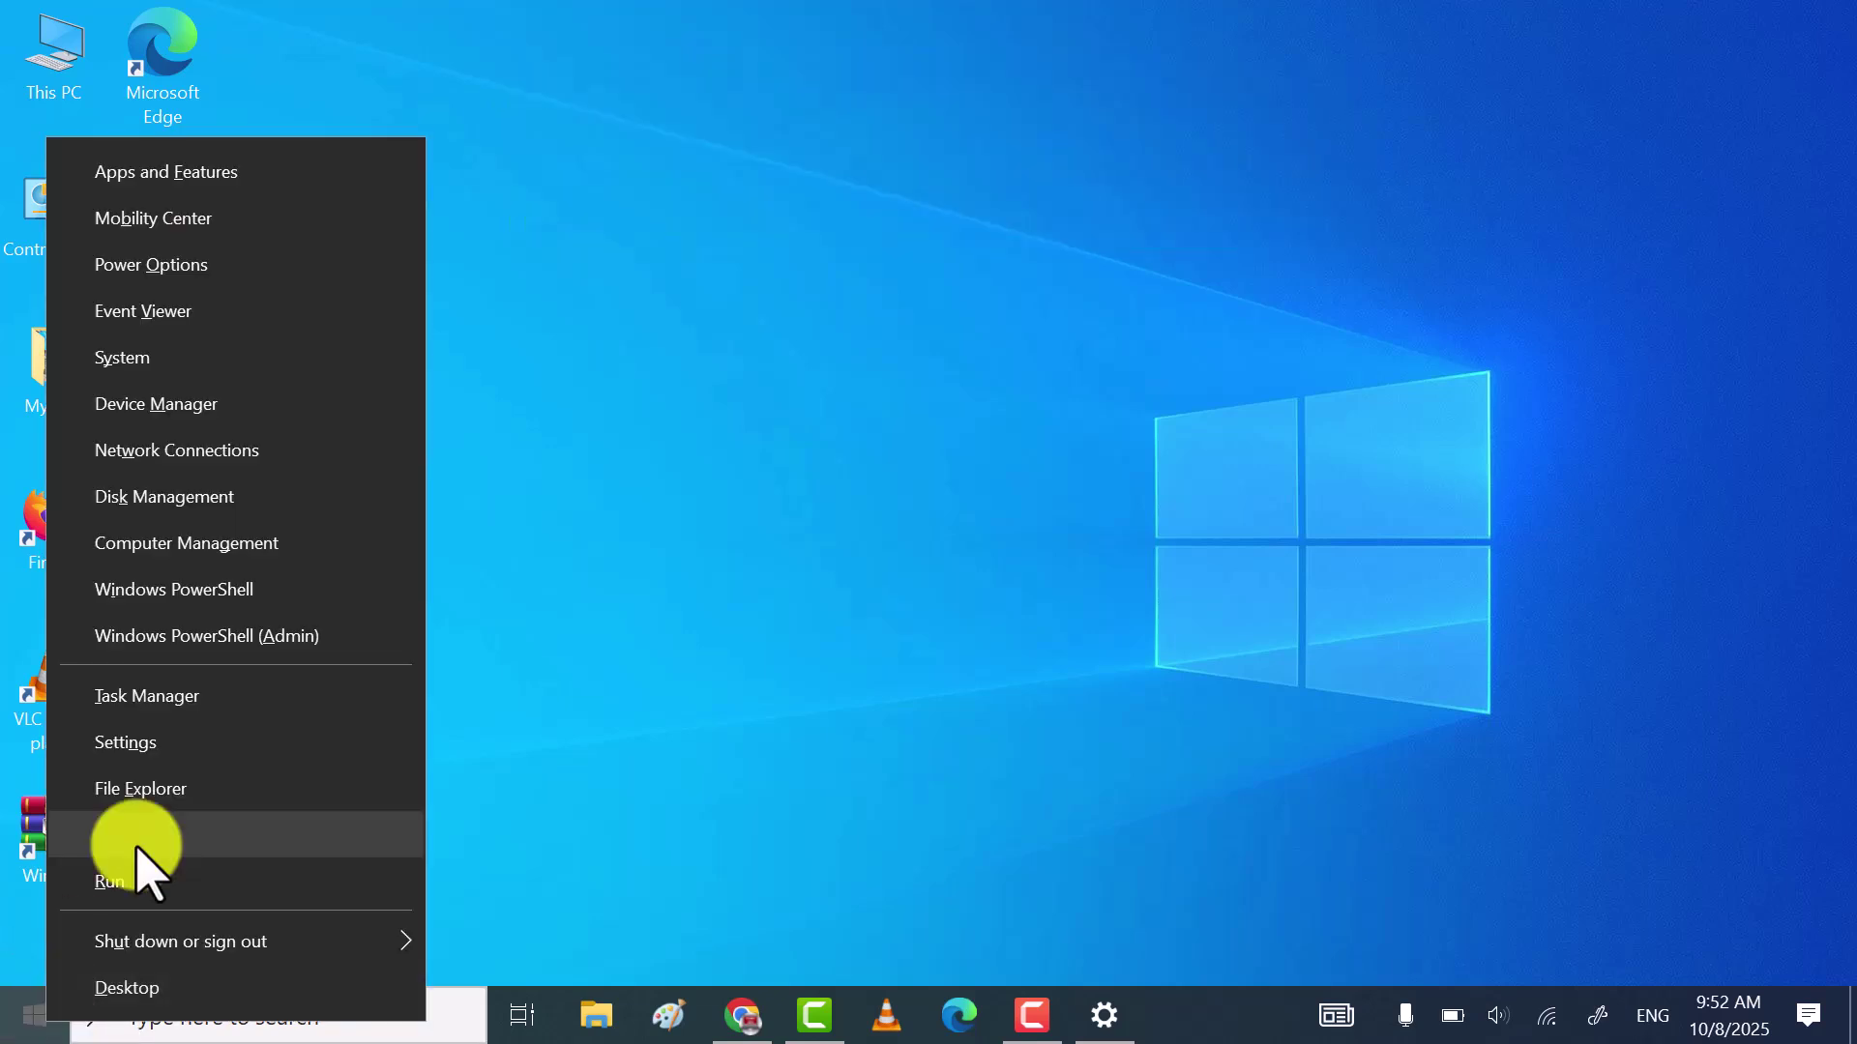
- Open Device Manager and show hidden devices
{"action": "left_click", "coordinate": [312, 407]}
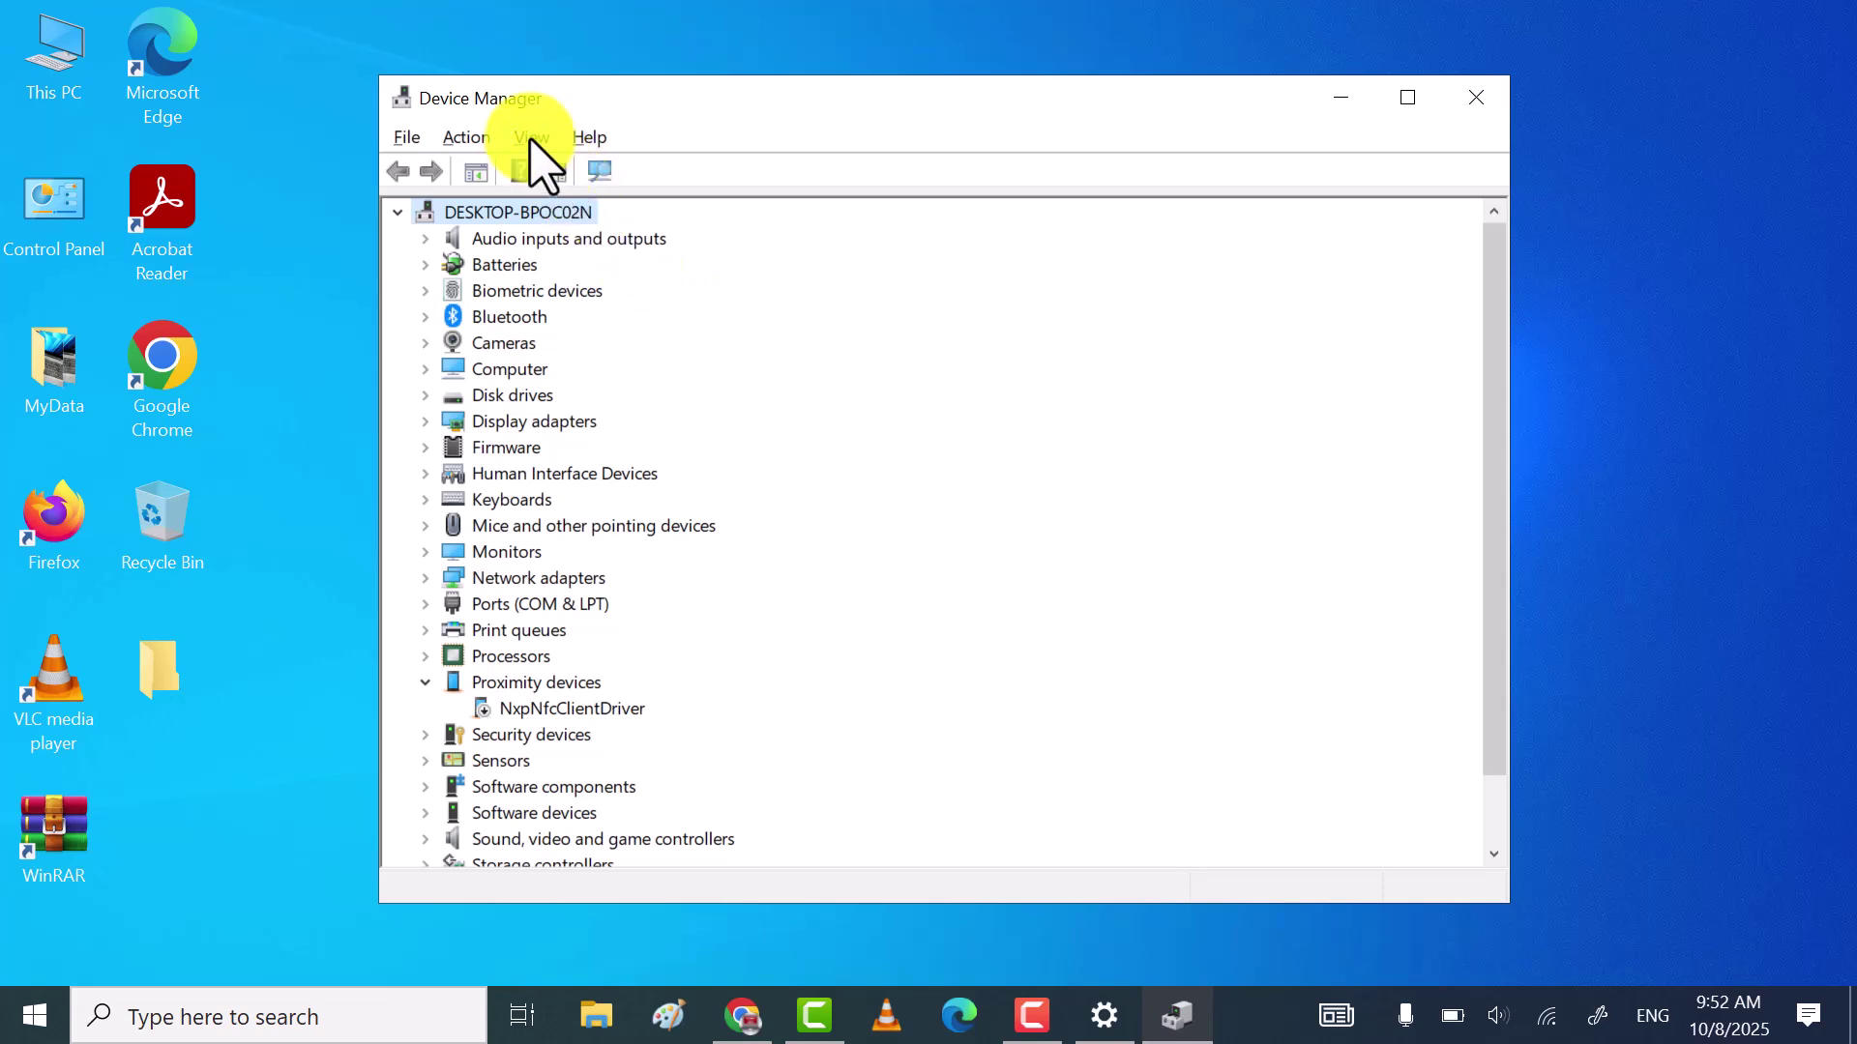
{"action": "left_click", "coordinate": [530, 141]}
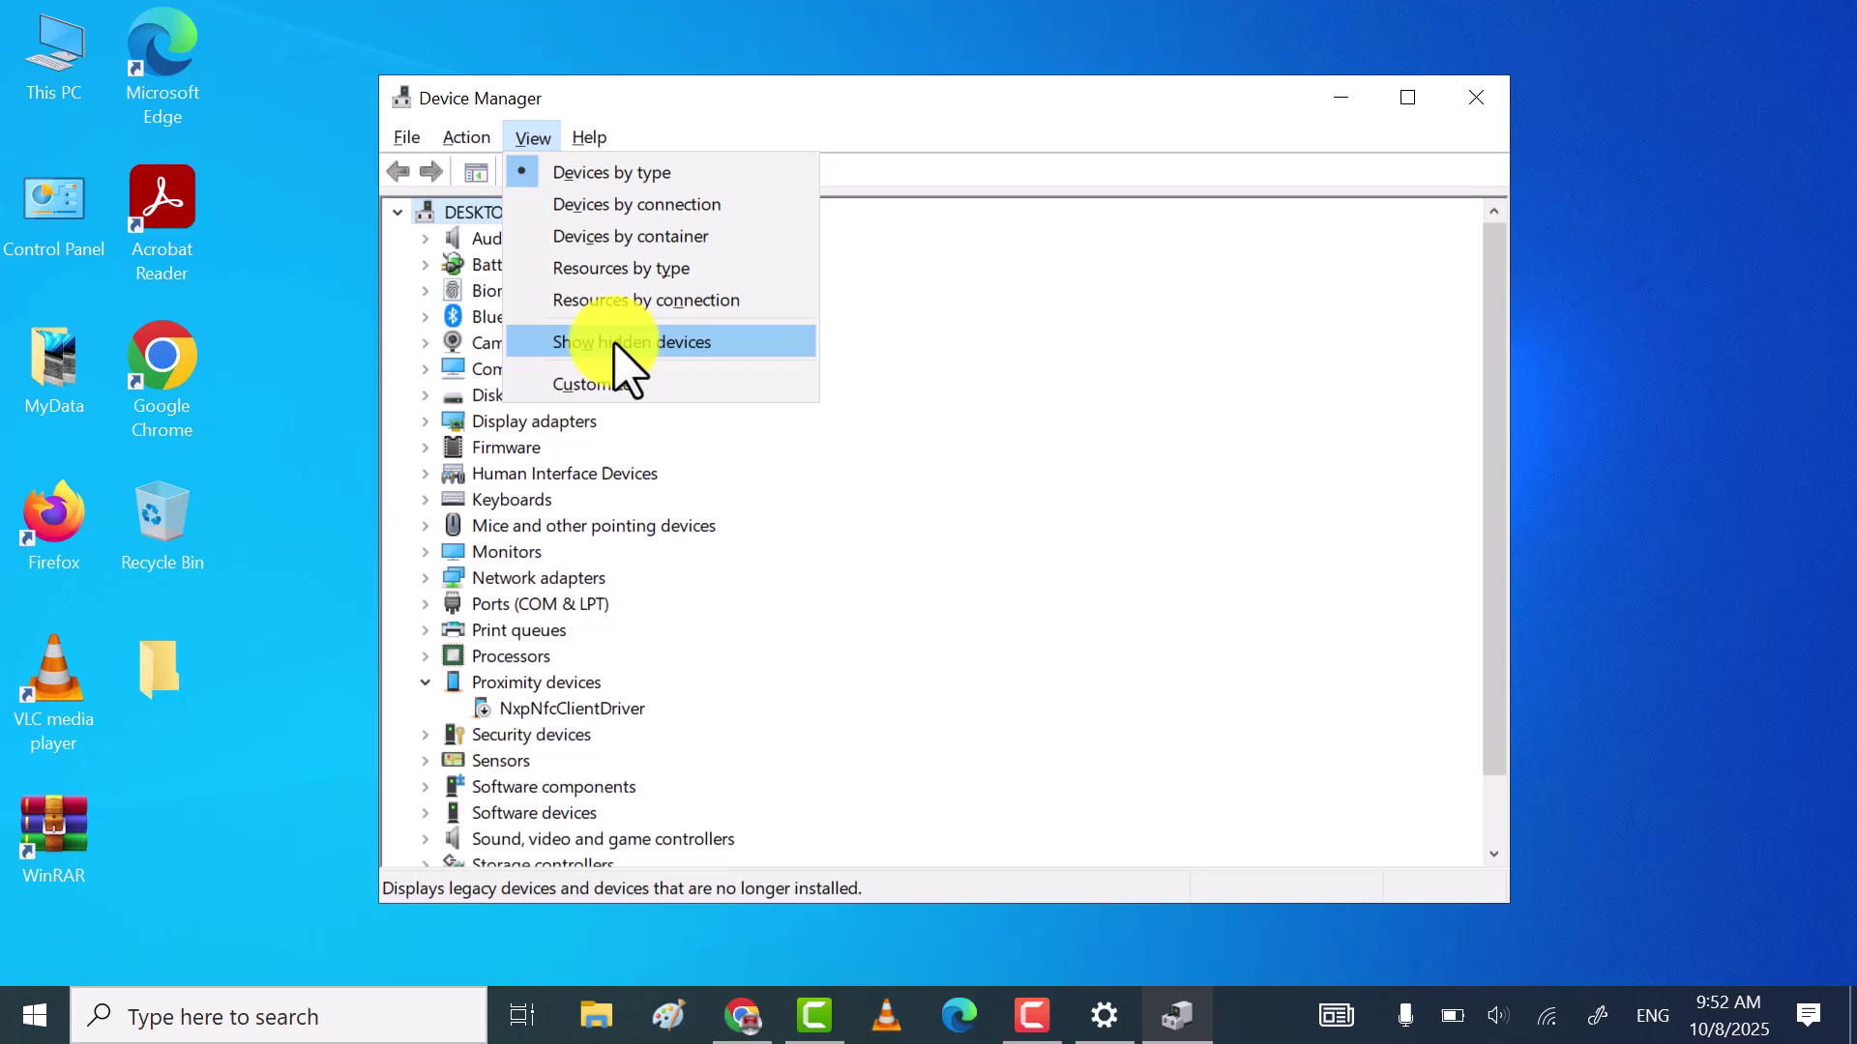
{"action": "left_click", "coordinate": [624, 363]}
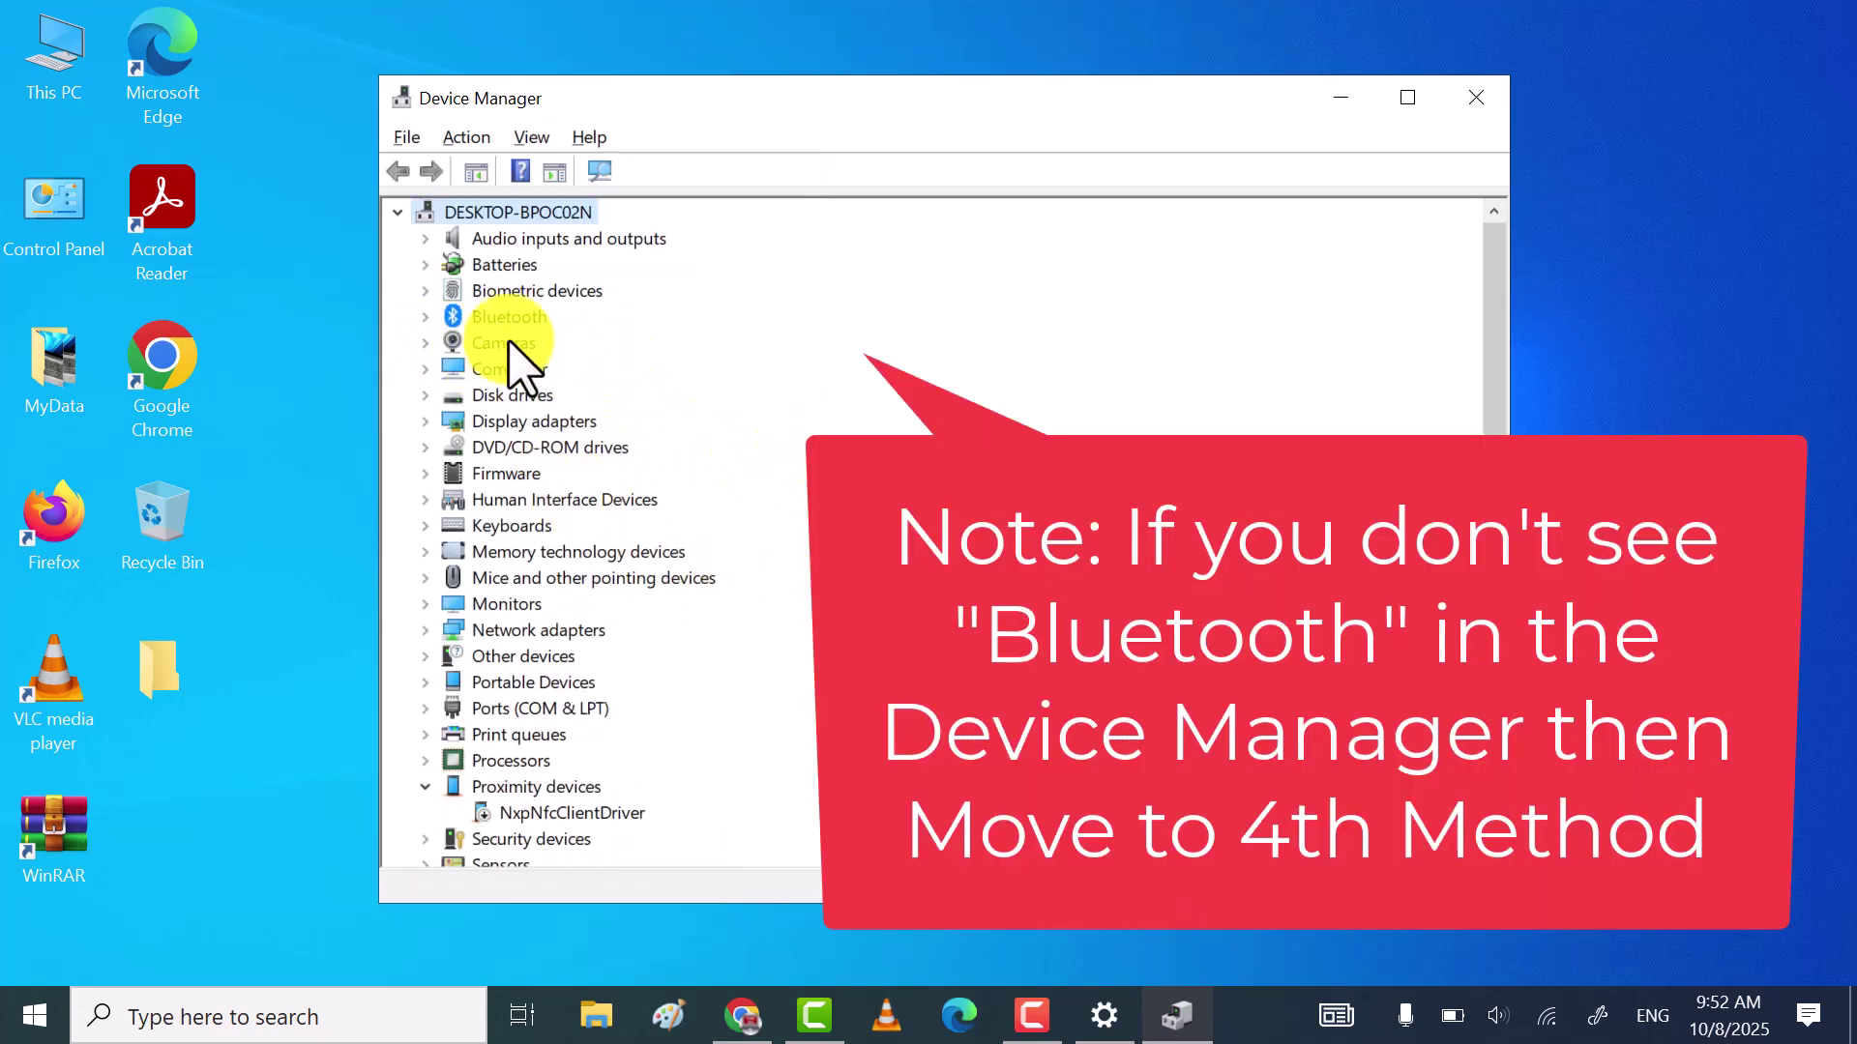
- Rescan Bluetooth for hardware changes and enable the Intel(R) Wireless Bluetooth(R) adapter
{"action": "right_click", "coordinate": [509, 316]}
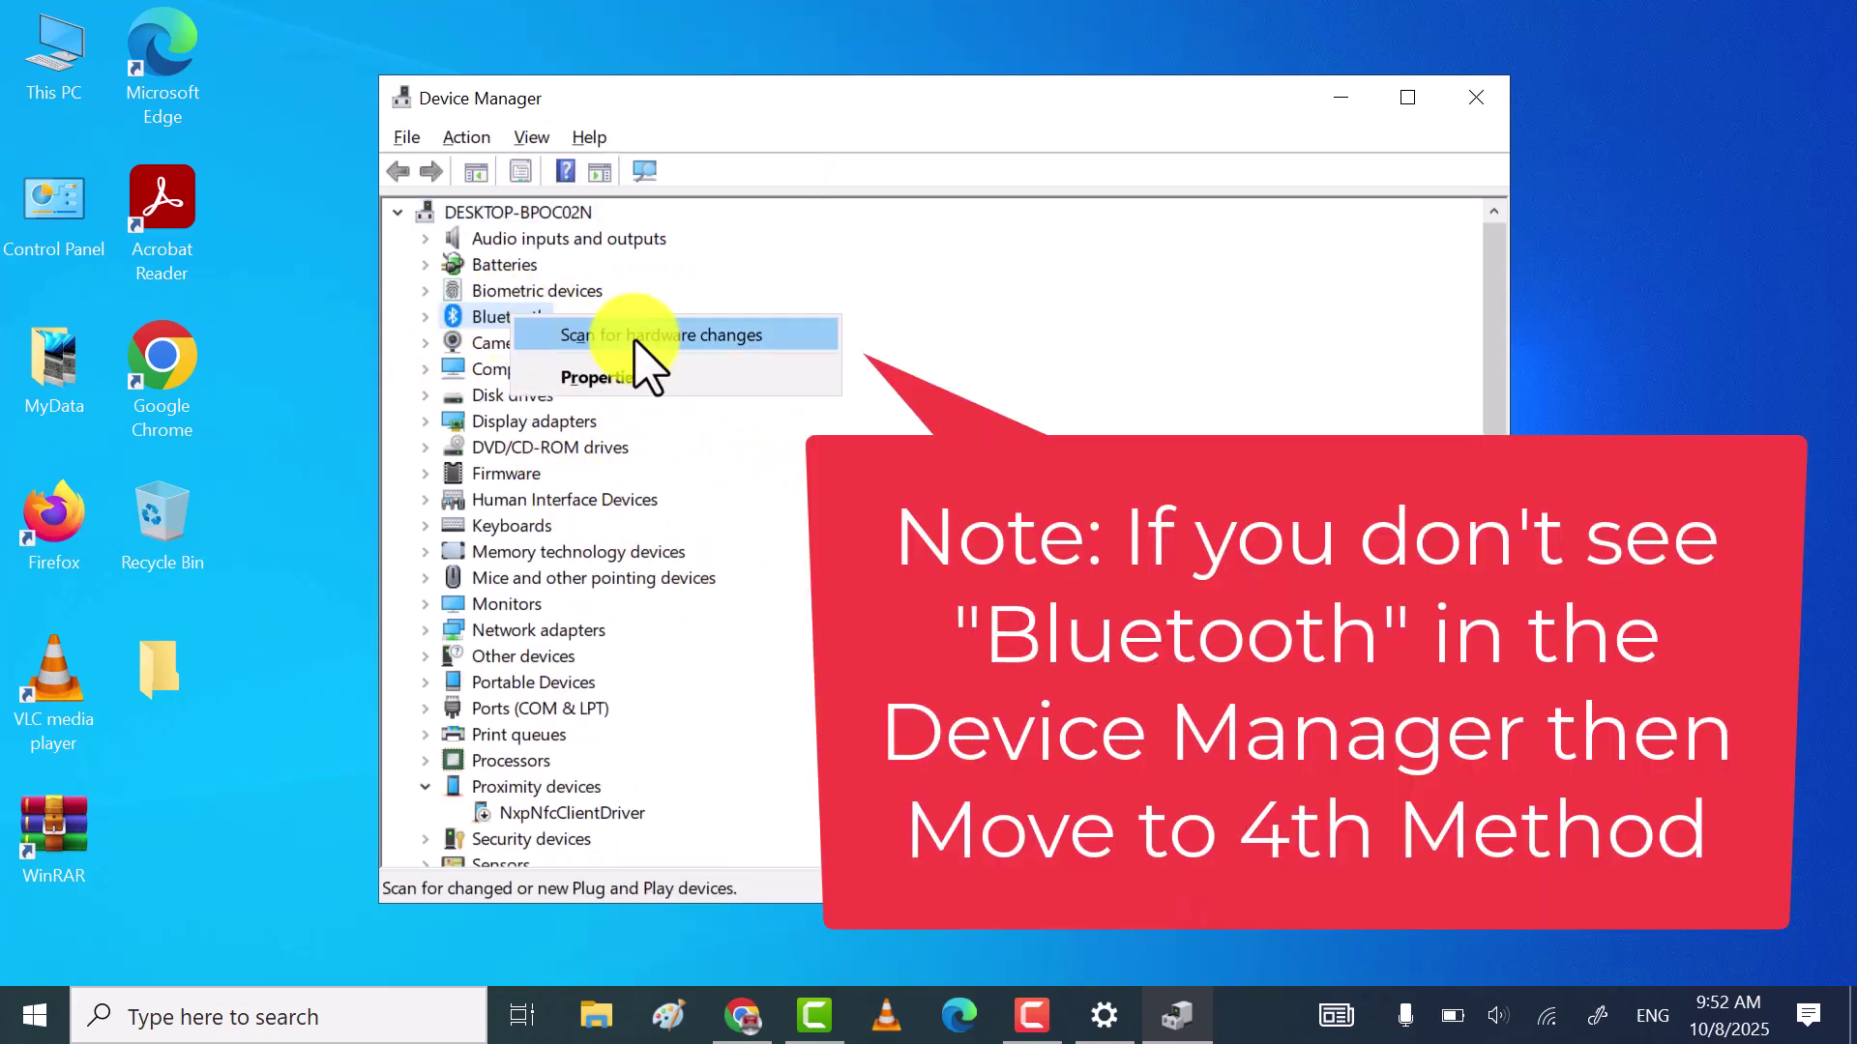
{"action": "left_click", "coordinate": [679, 337]}
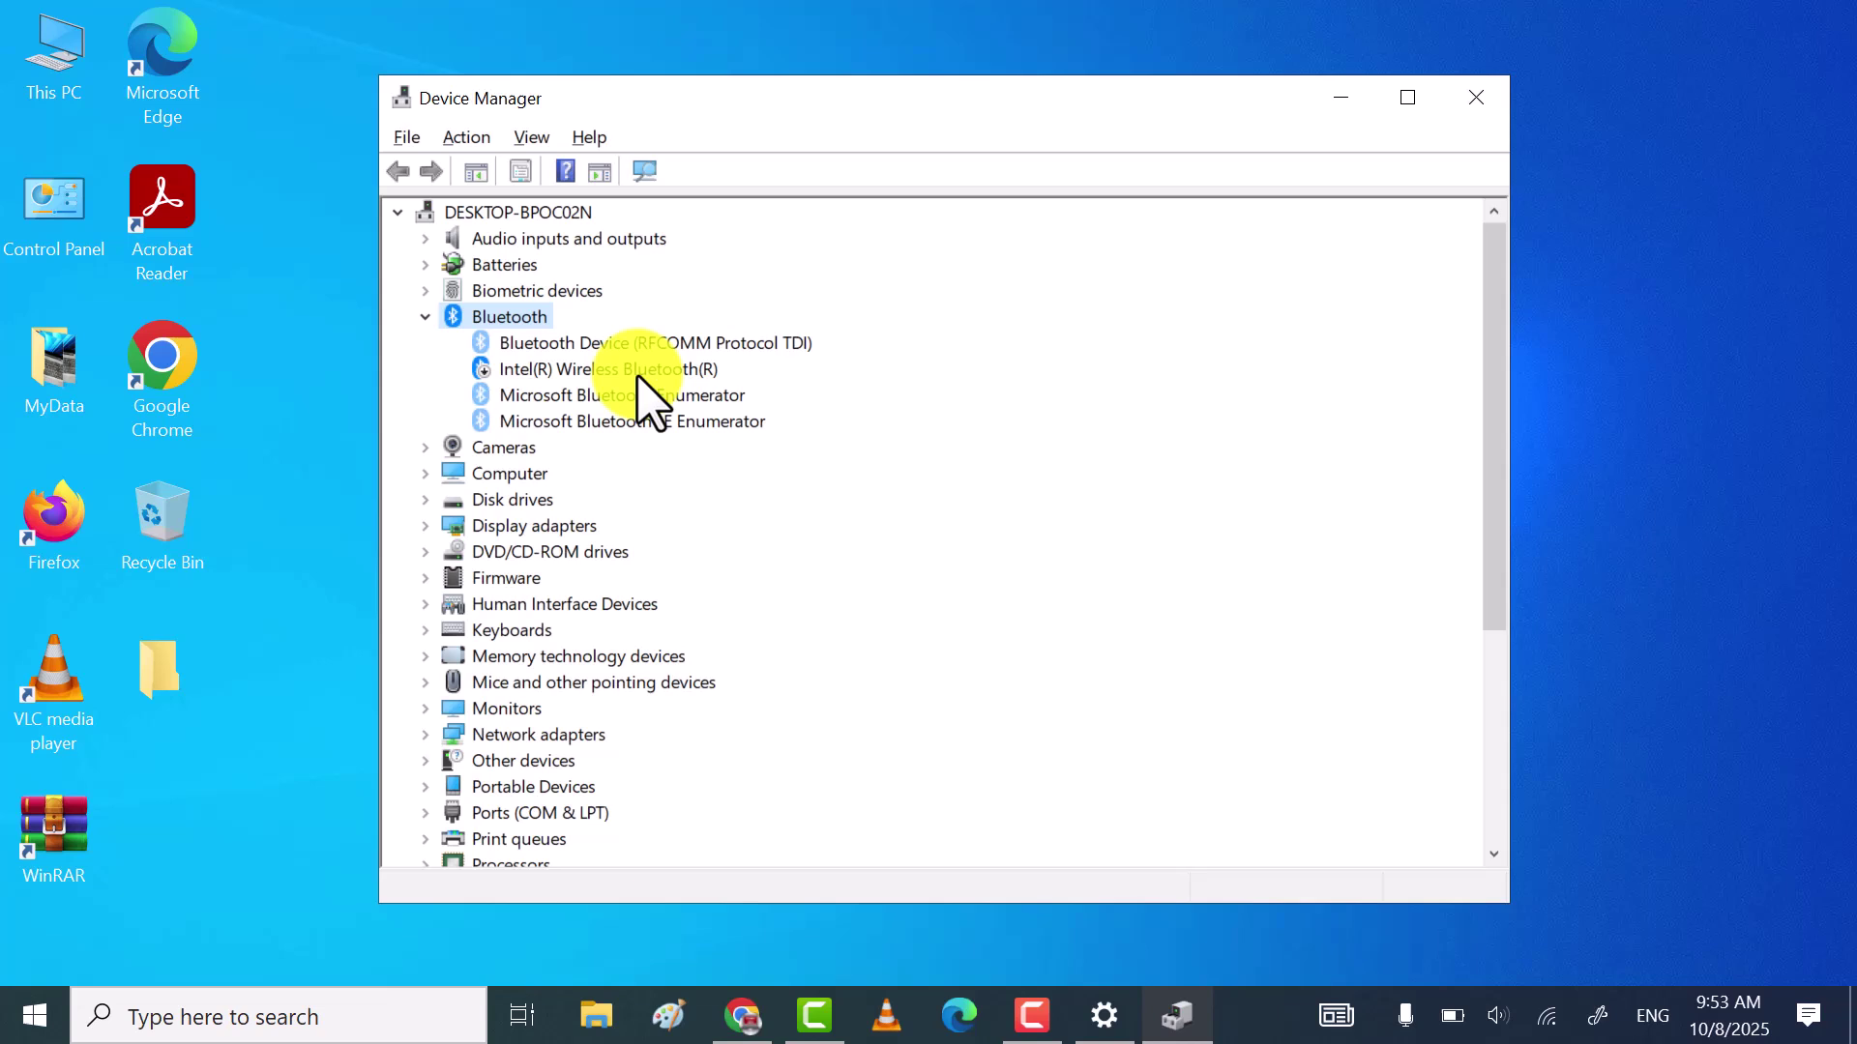
{"action": "right_click", "coordinate": [639, 370]}
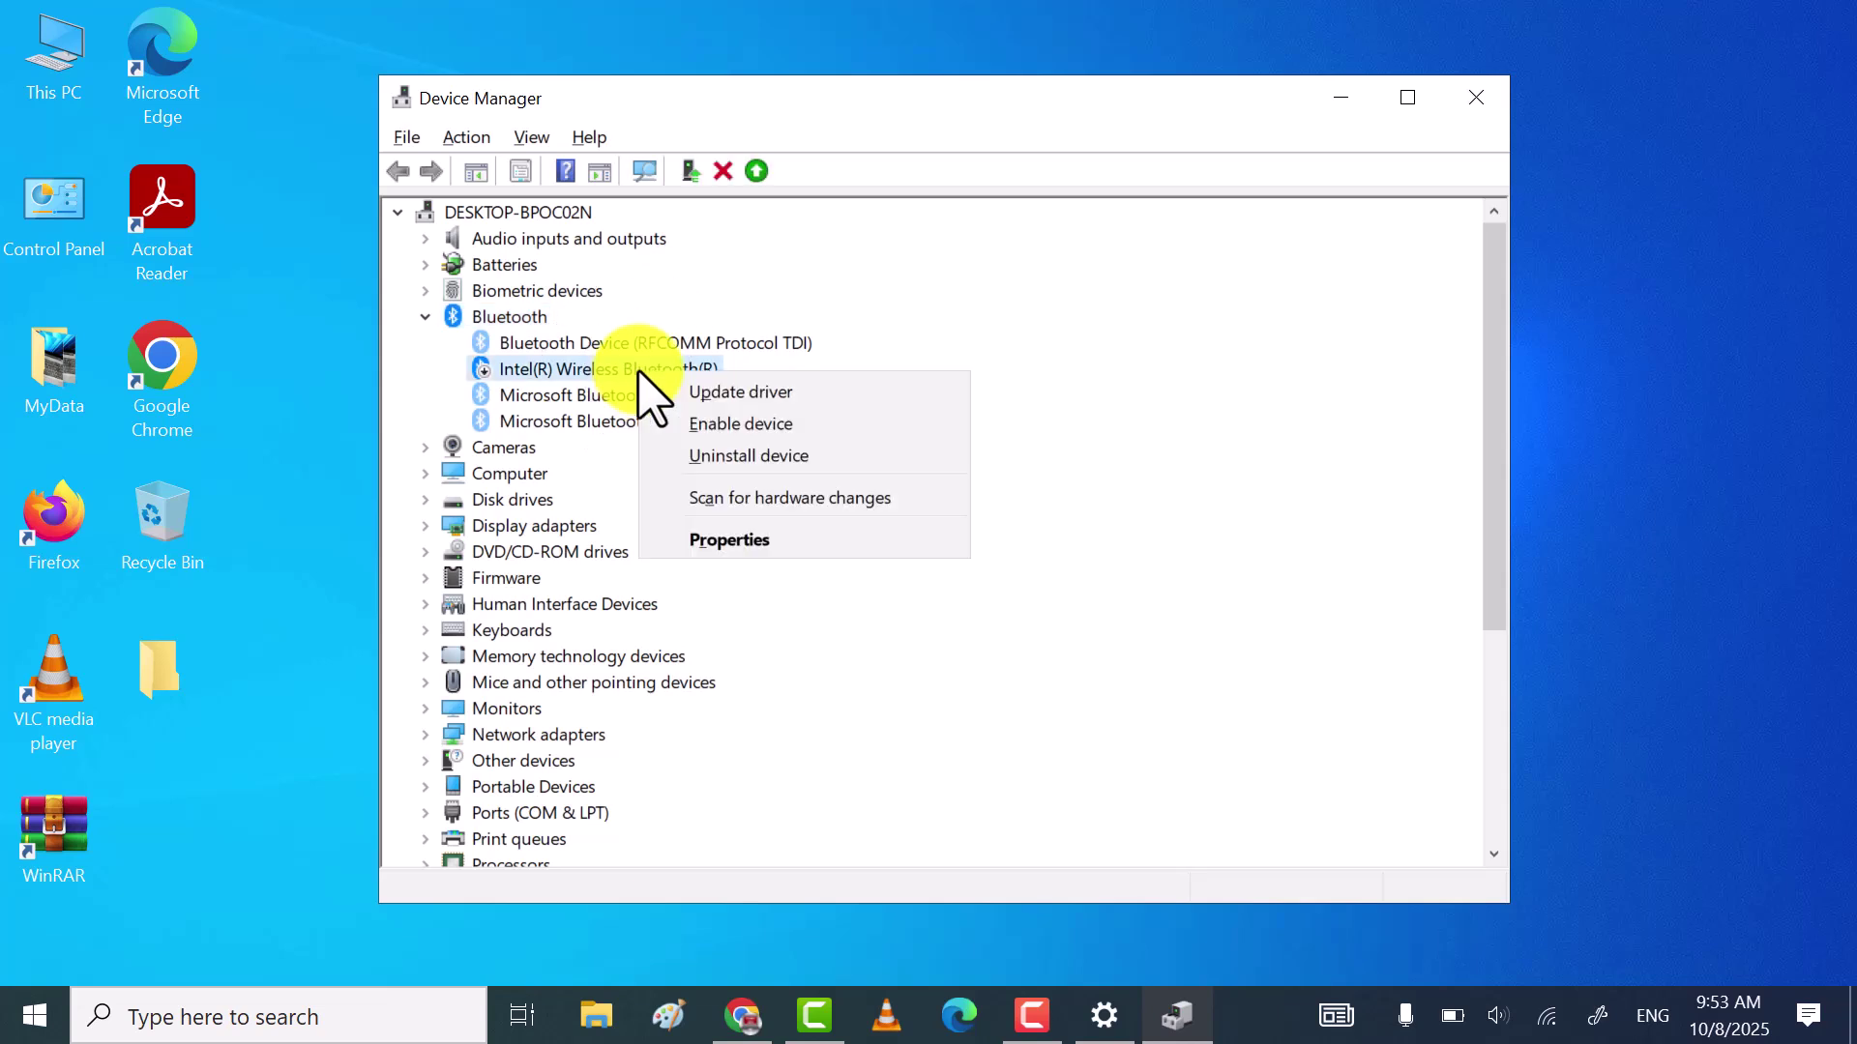
{"action": "left_click", "coordinate": [737, 426]}
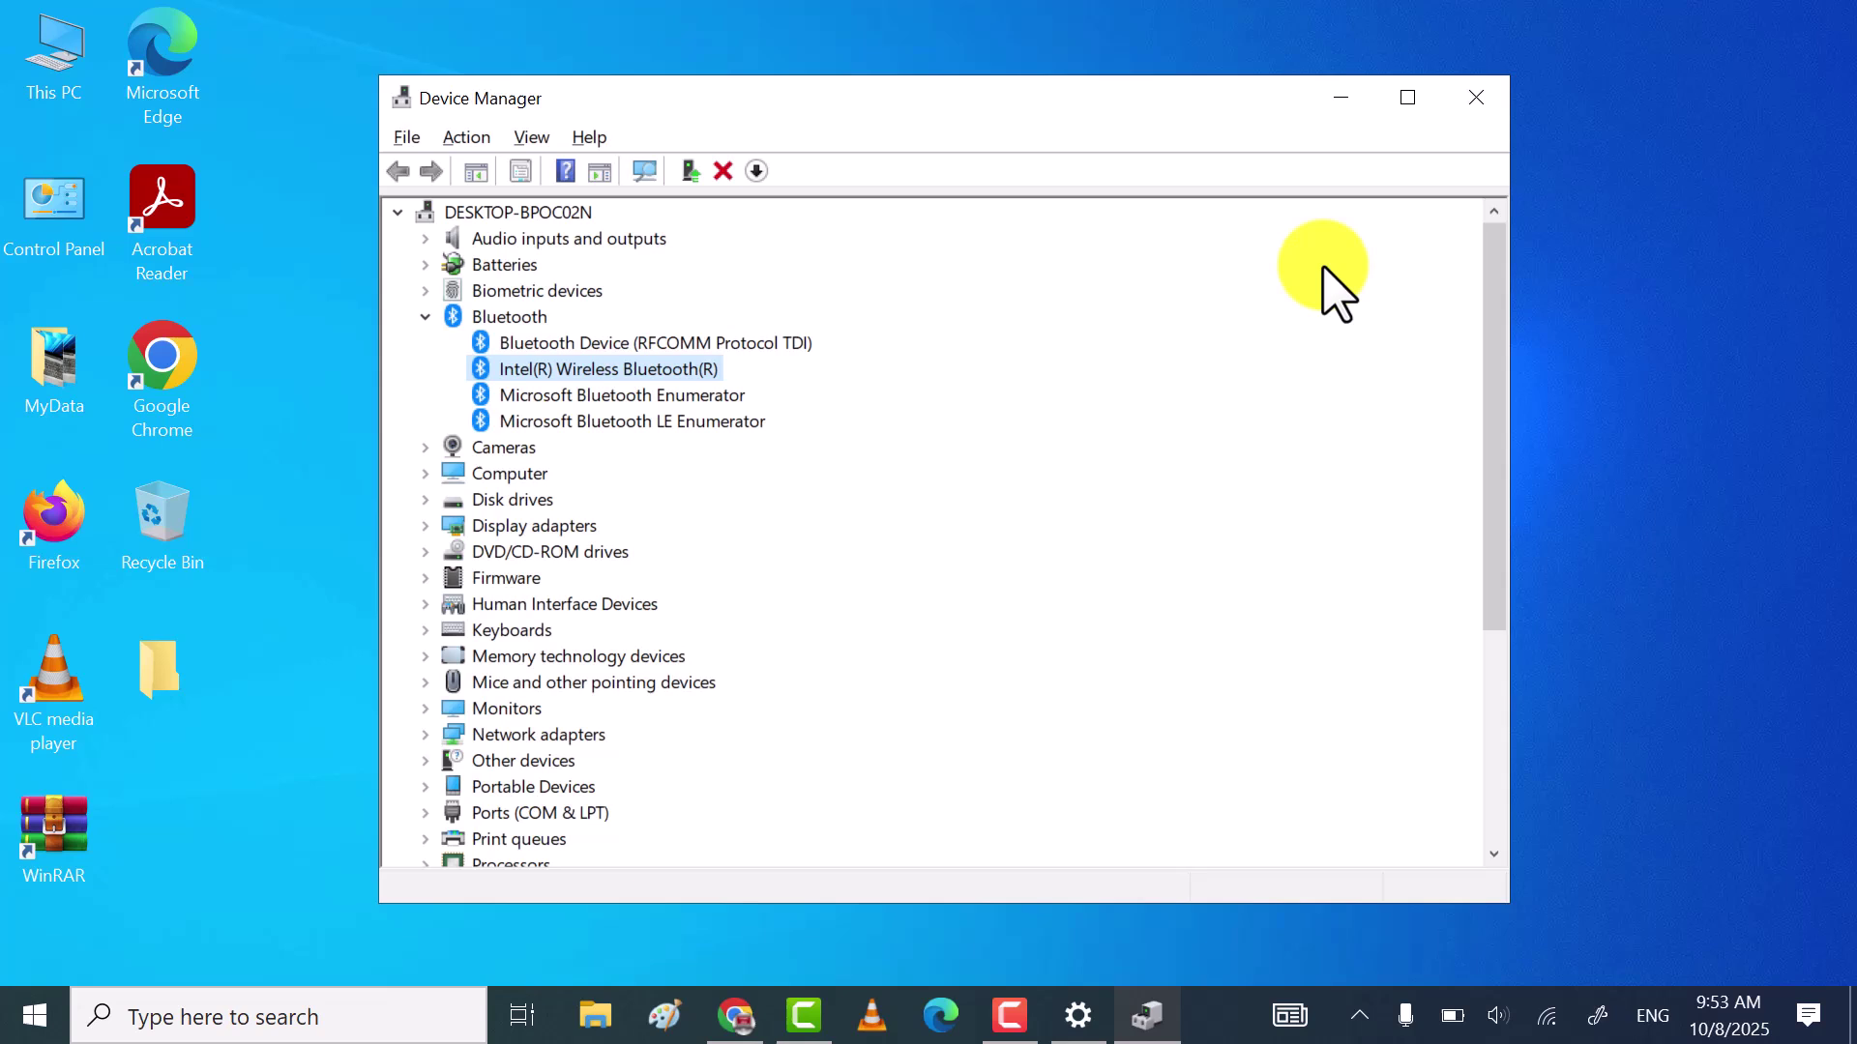
- Minimize Device Manager, briefly restore it, then minimize it again to reach the browser
{"action": "left_click", "coordinate": [1341, 100]}
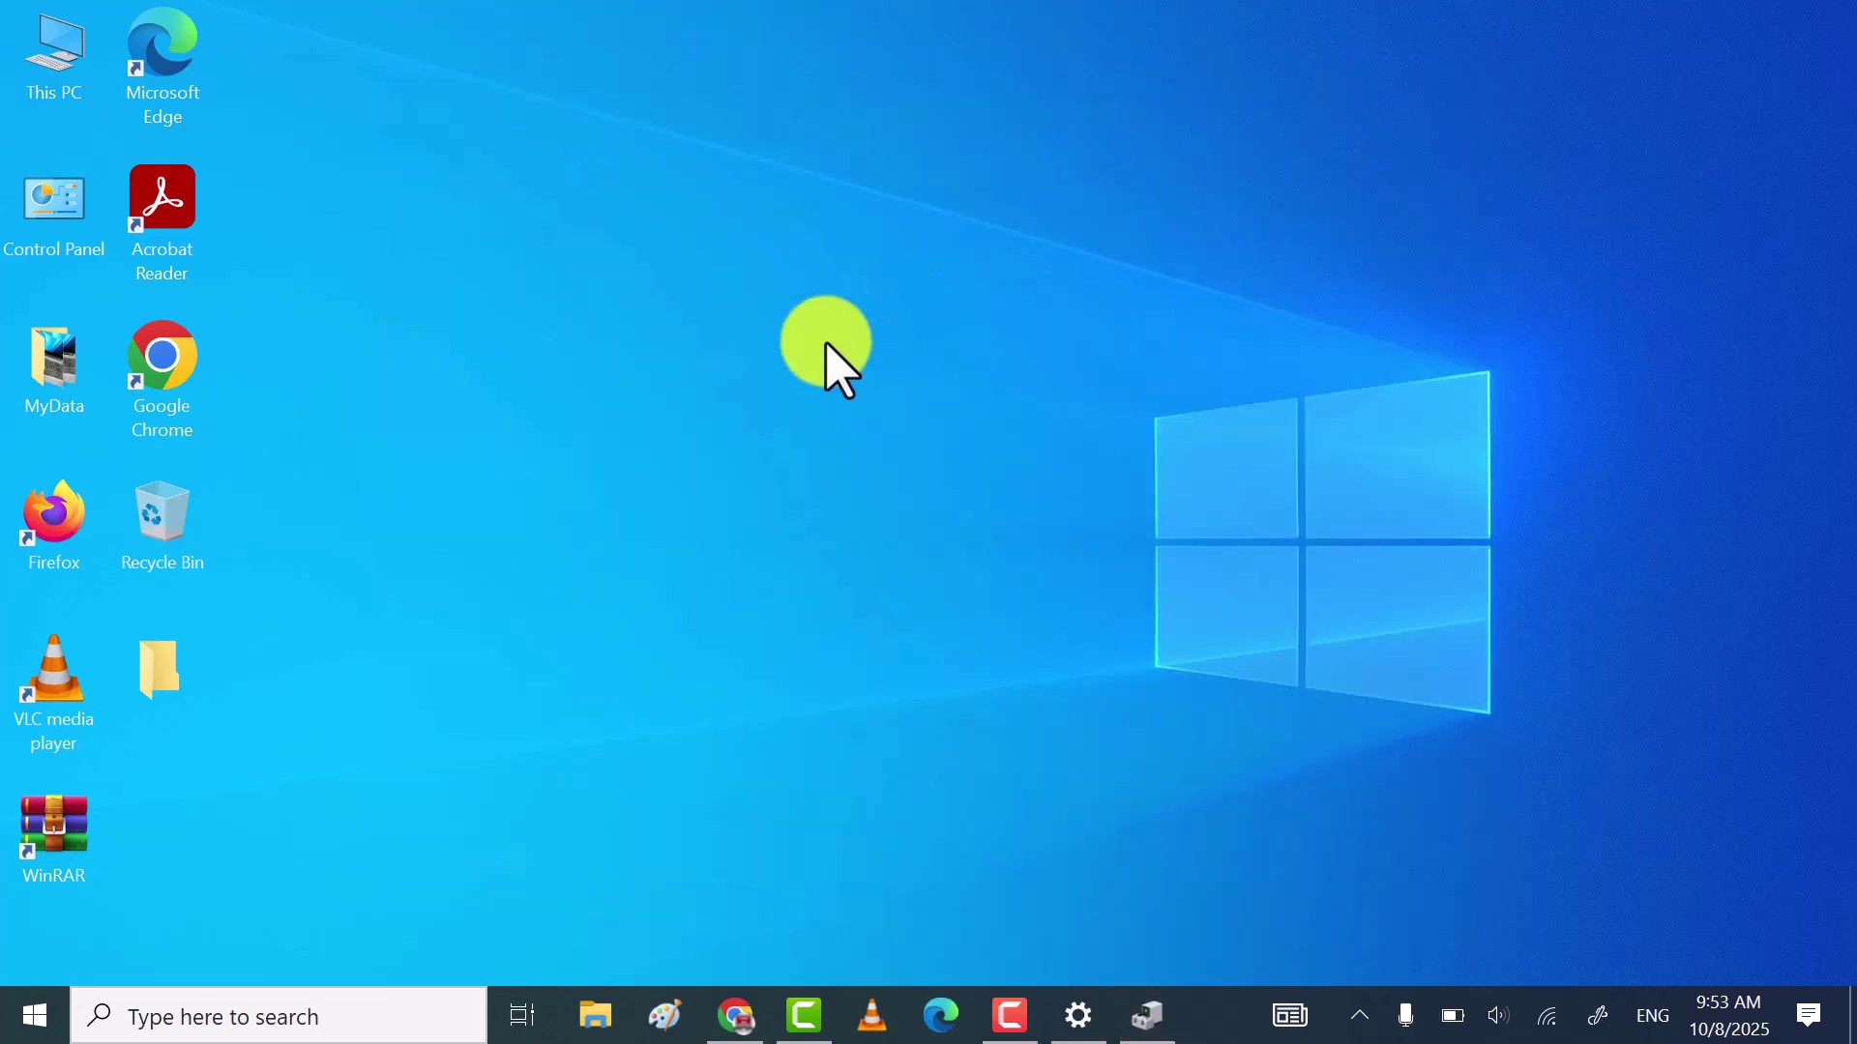
{"action": "right_click", "coordinate": [553, 345]}
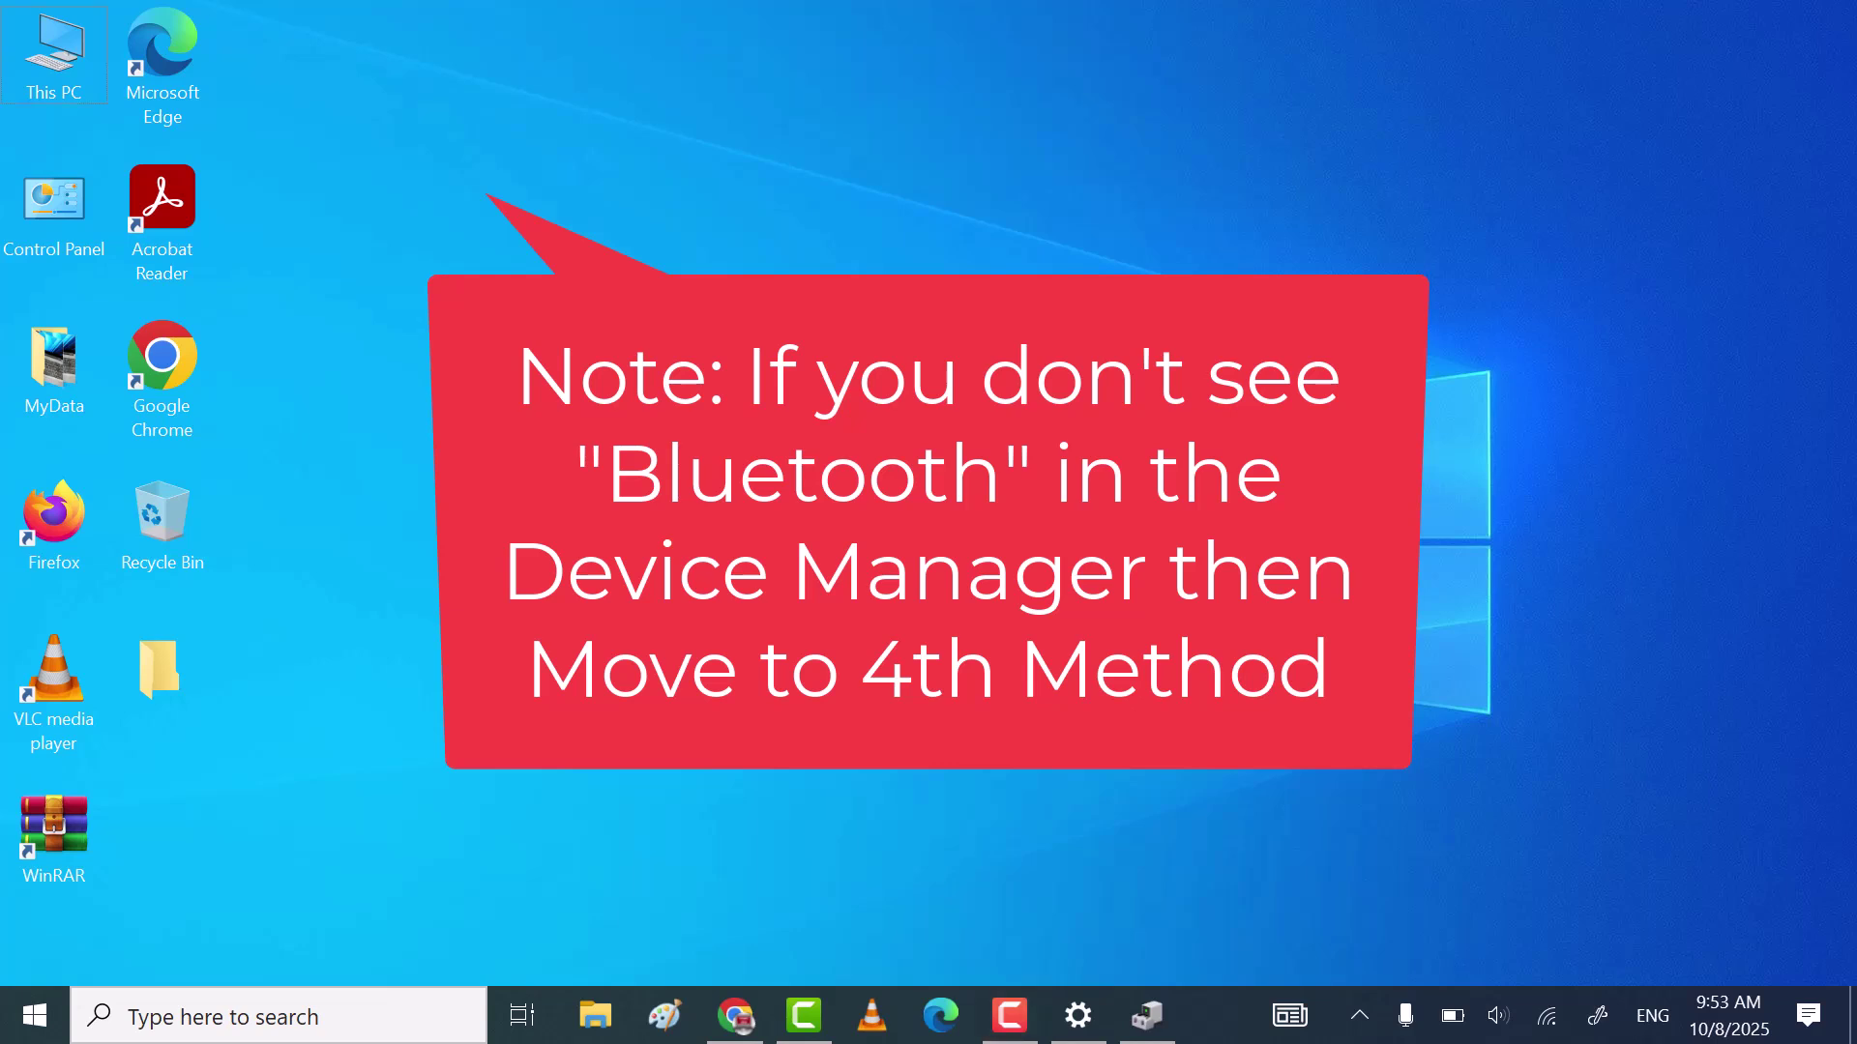
{"action": "left_click", "coordinate": [1146, 1014]}
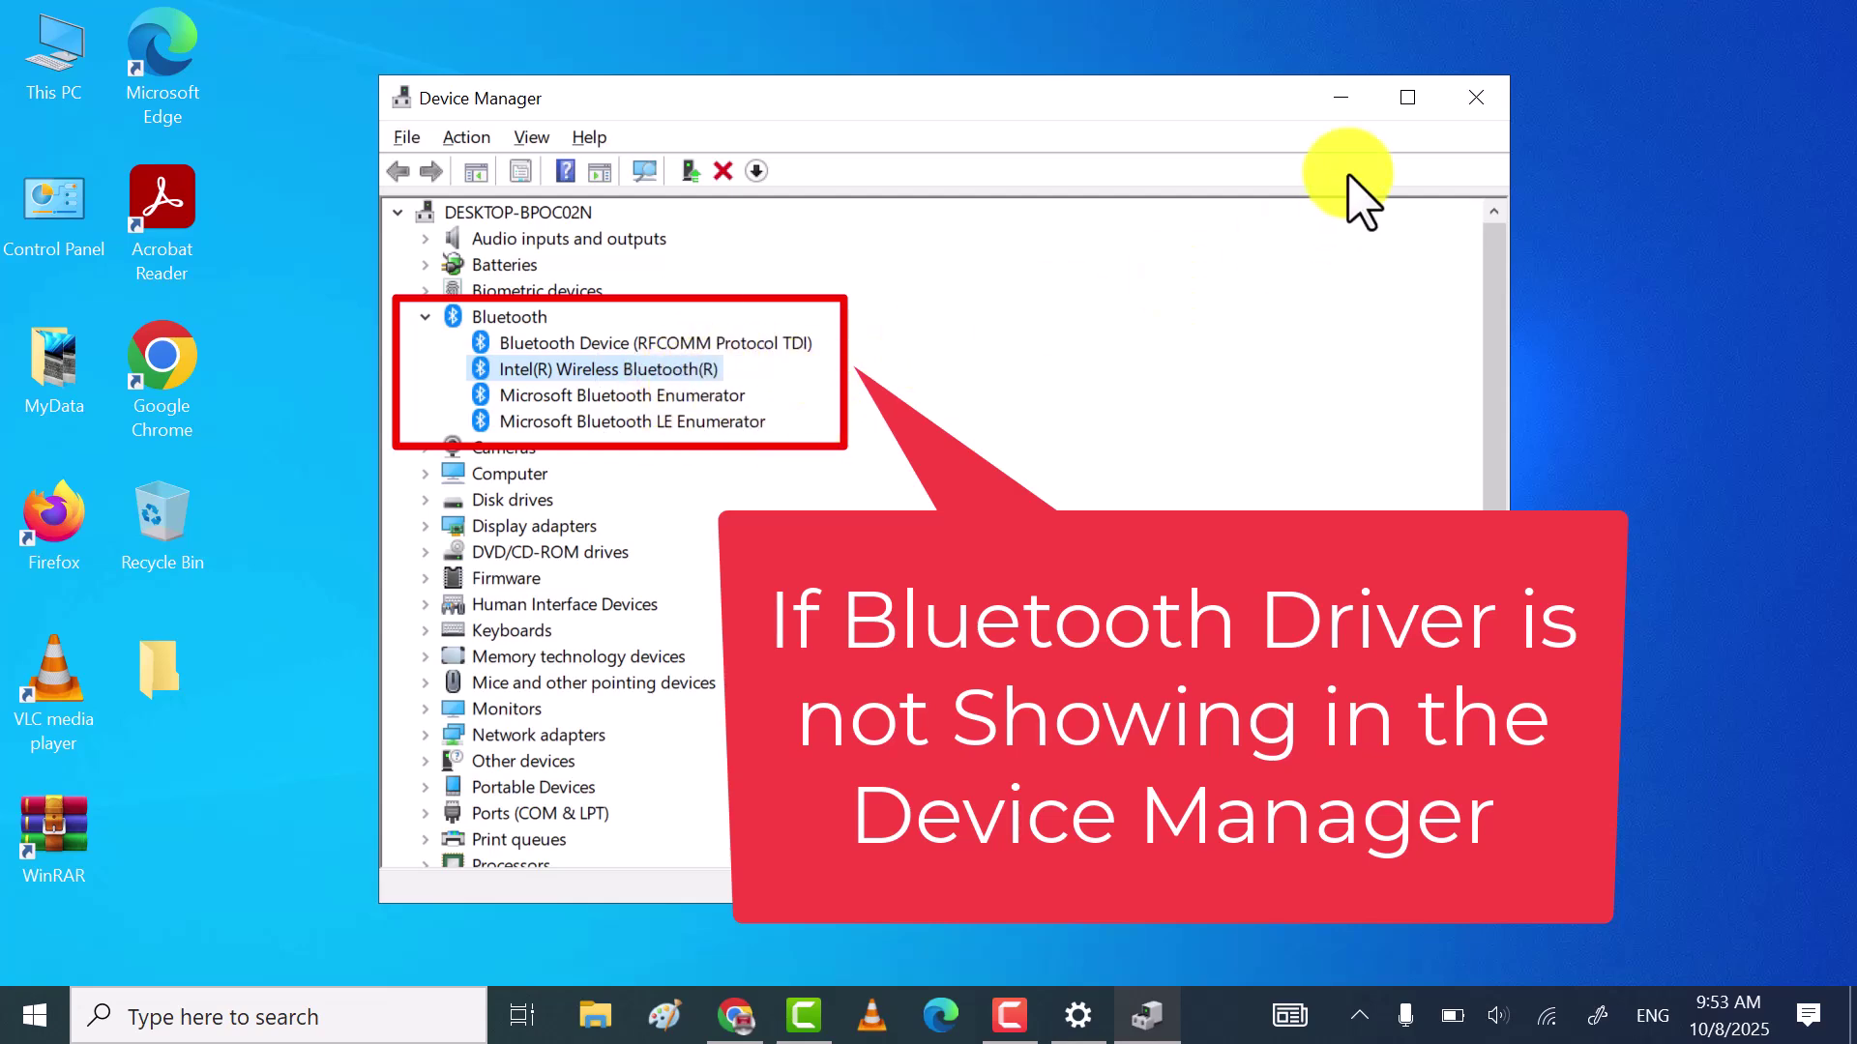
{"action": "left_click", "coordinate": [1342, 110]}
- On the HP support drivers page, expand Driver Network and download the Intel Bluetooth-driver
{"action": "left_click", "coordinate": [737, 1015]}
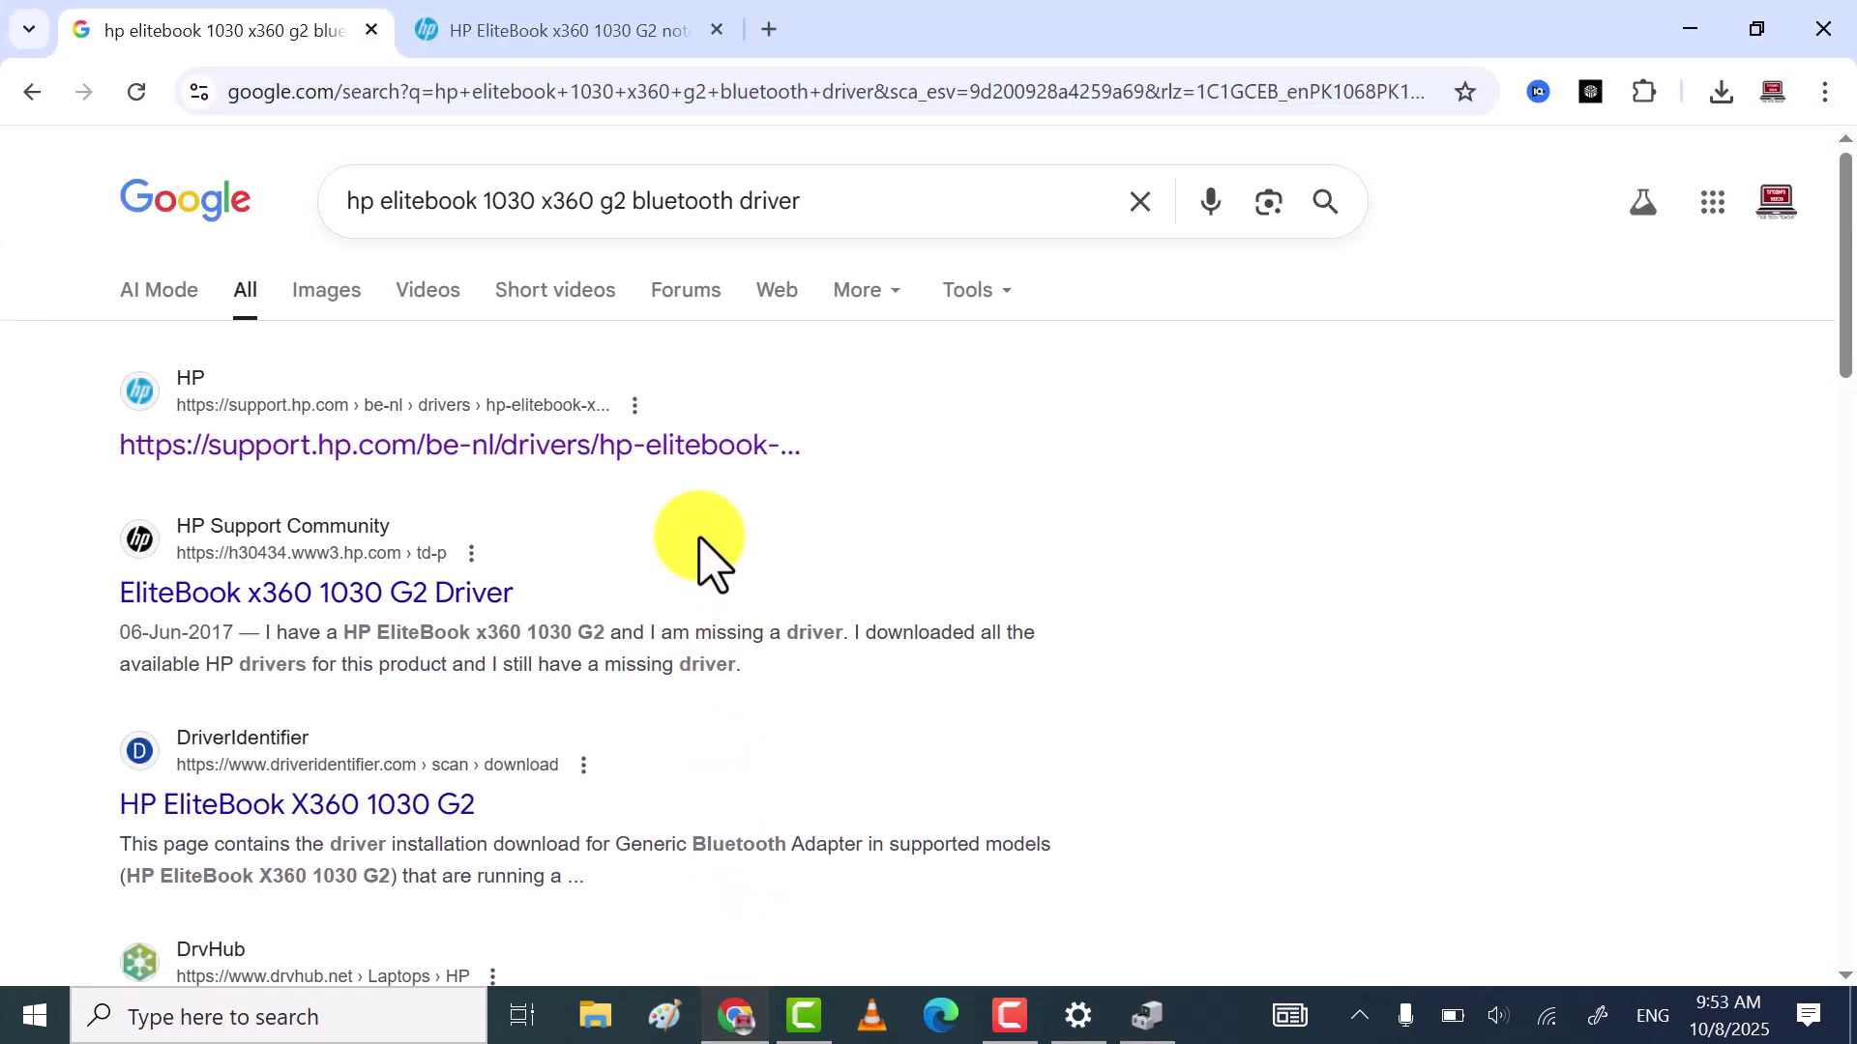
{"action": "mouse_move", "coordinate": [785, 211]}
{"action": "left_mouse_down"}
{"action": "mouse_move", "coordinate": [381, 187]}
{"action": "mouse_move", "coordinate": [207, 249]}
{"action": "left_mouse_up"}
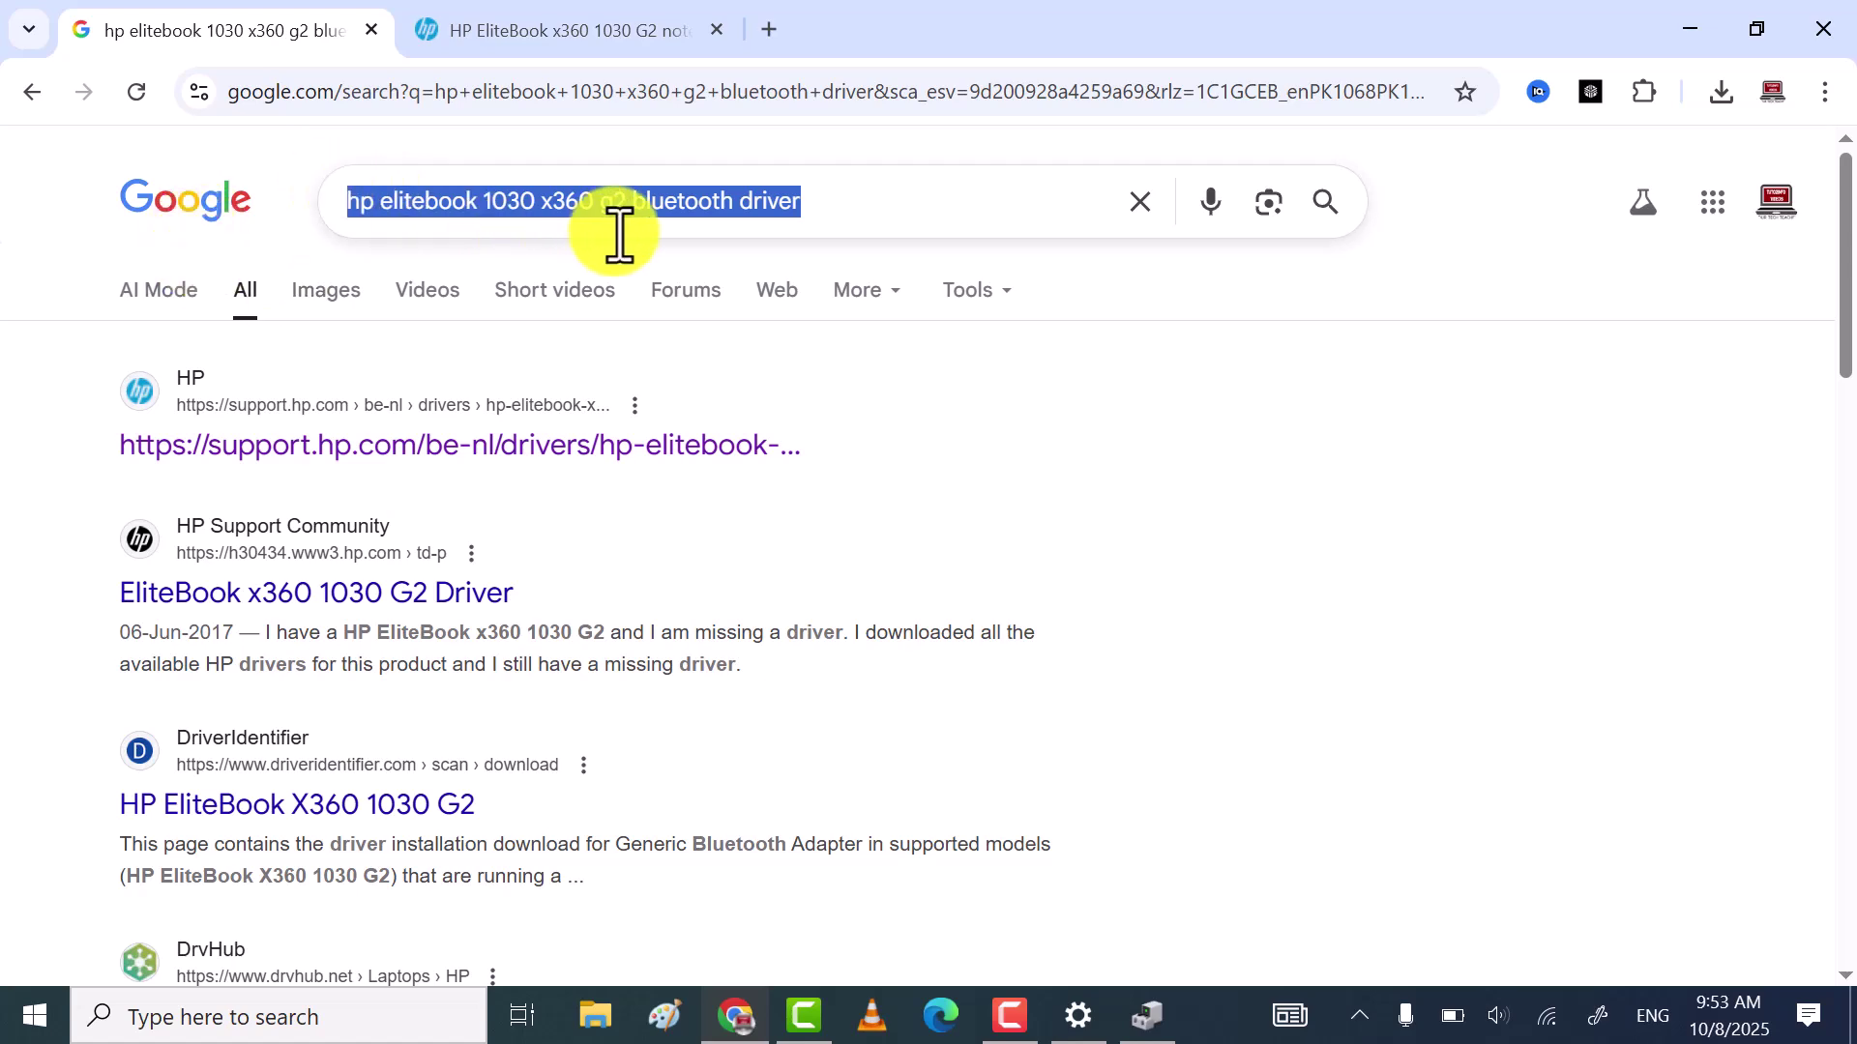
{"action": "left_click", "coordinate": [512, 24]}
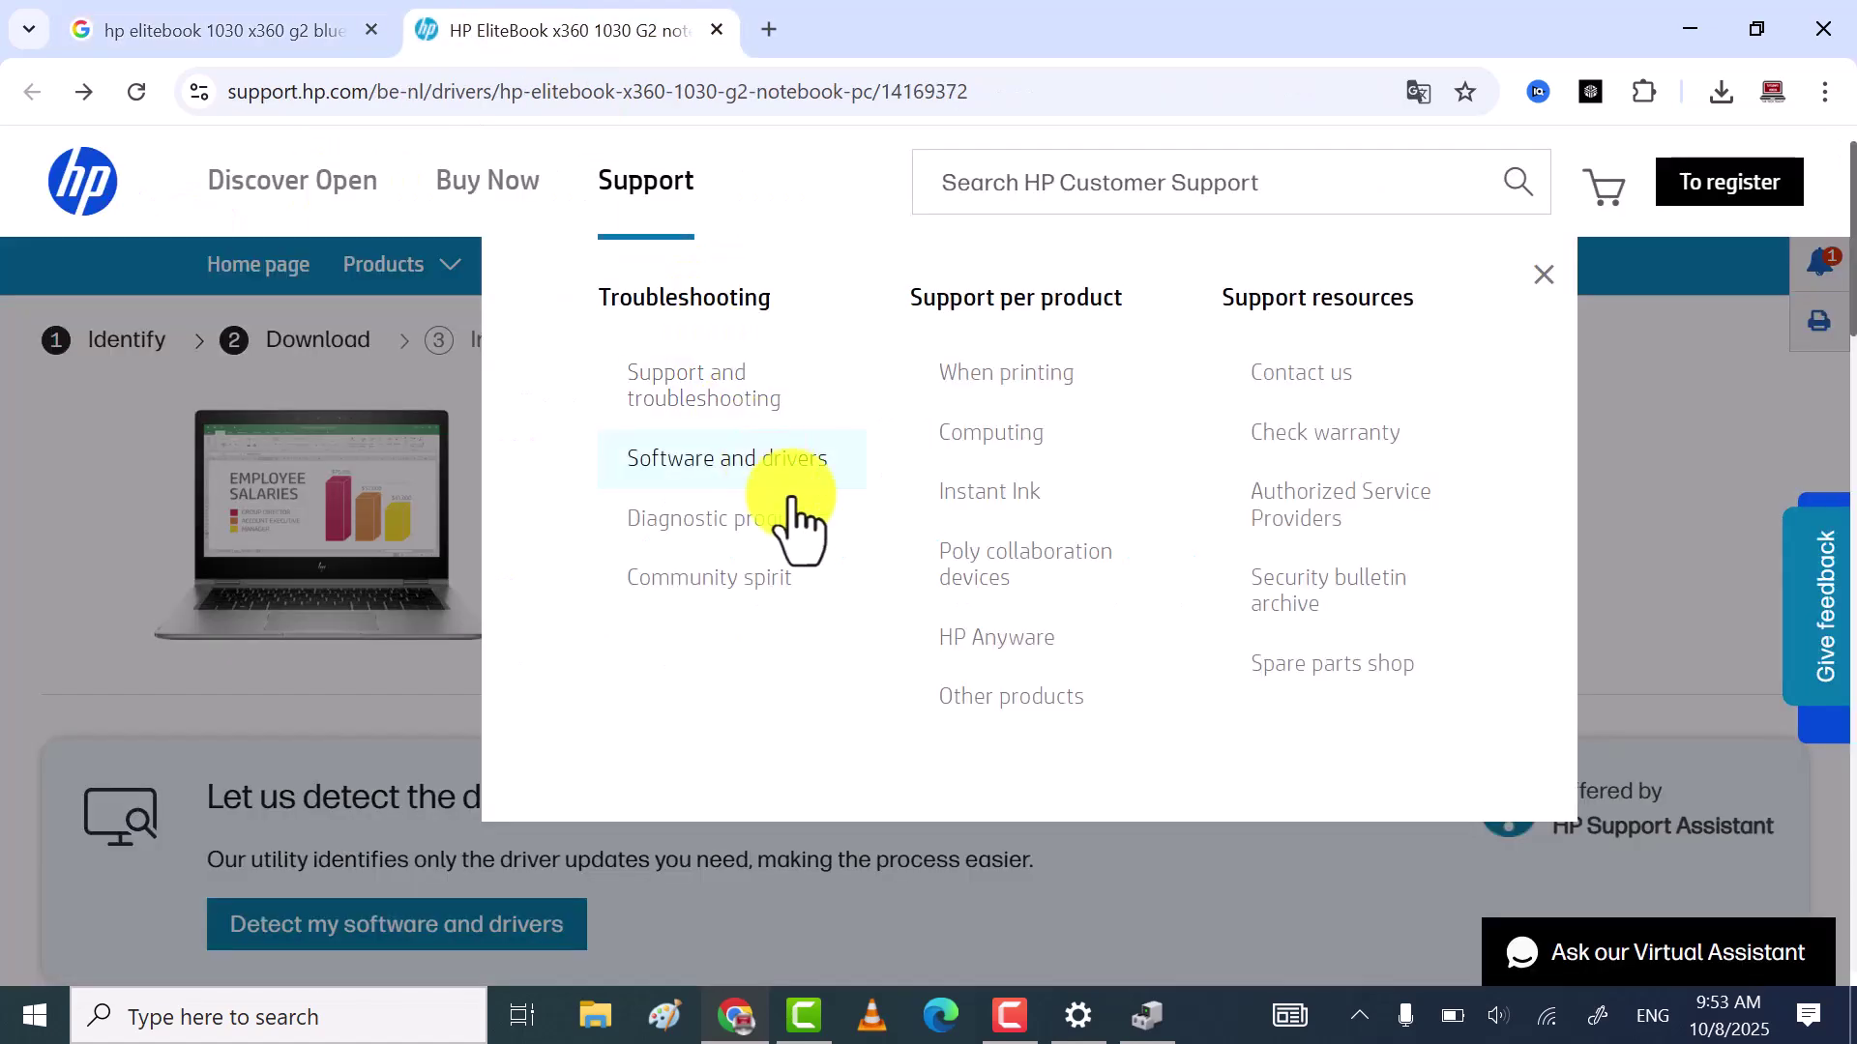
{"action": "scroll", "coordinate": [735, 541], "scroll_direction": "down", "scroll_amount": 4}
{"action": "scroll", "coordinate": [677, 570], "scroll_direction": "down", "scroll_amount": 9}
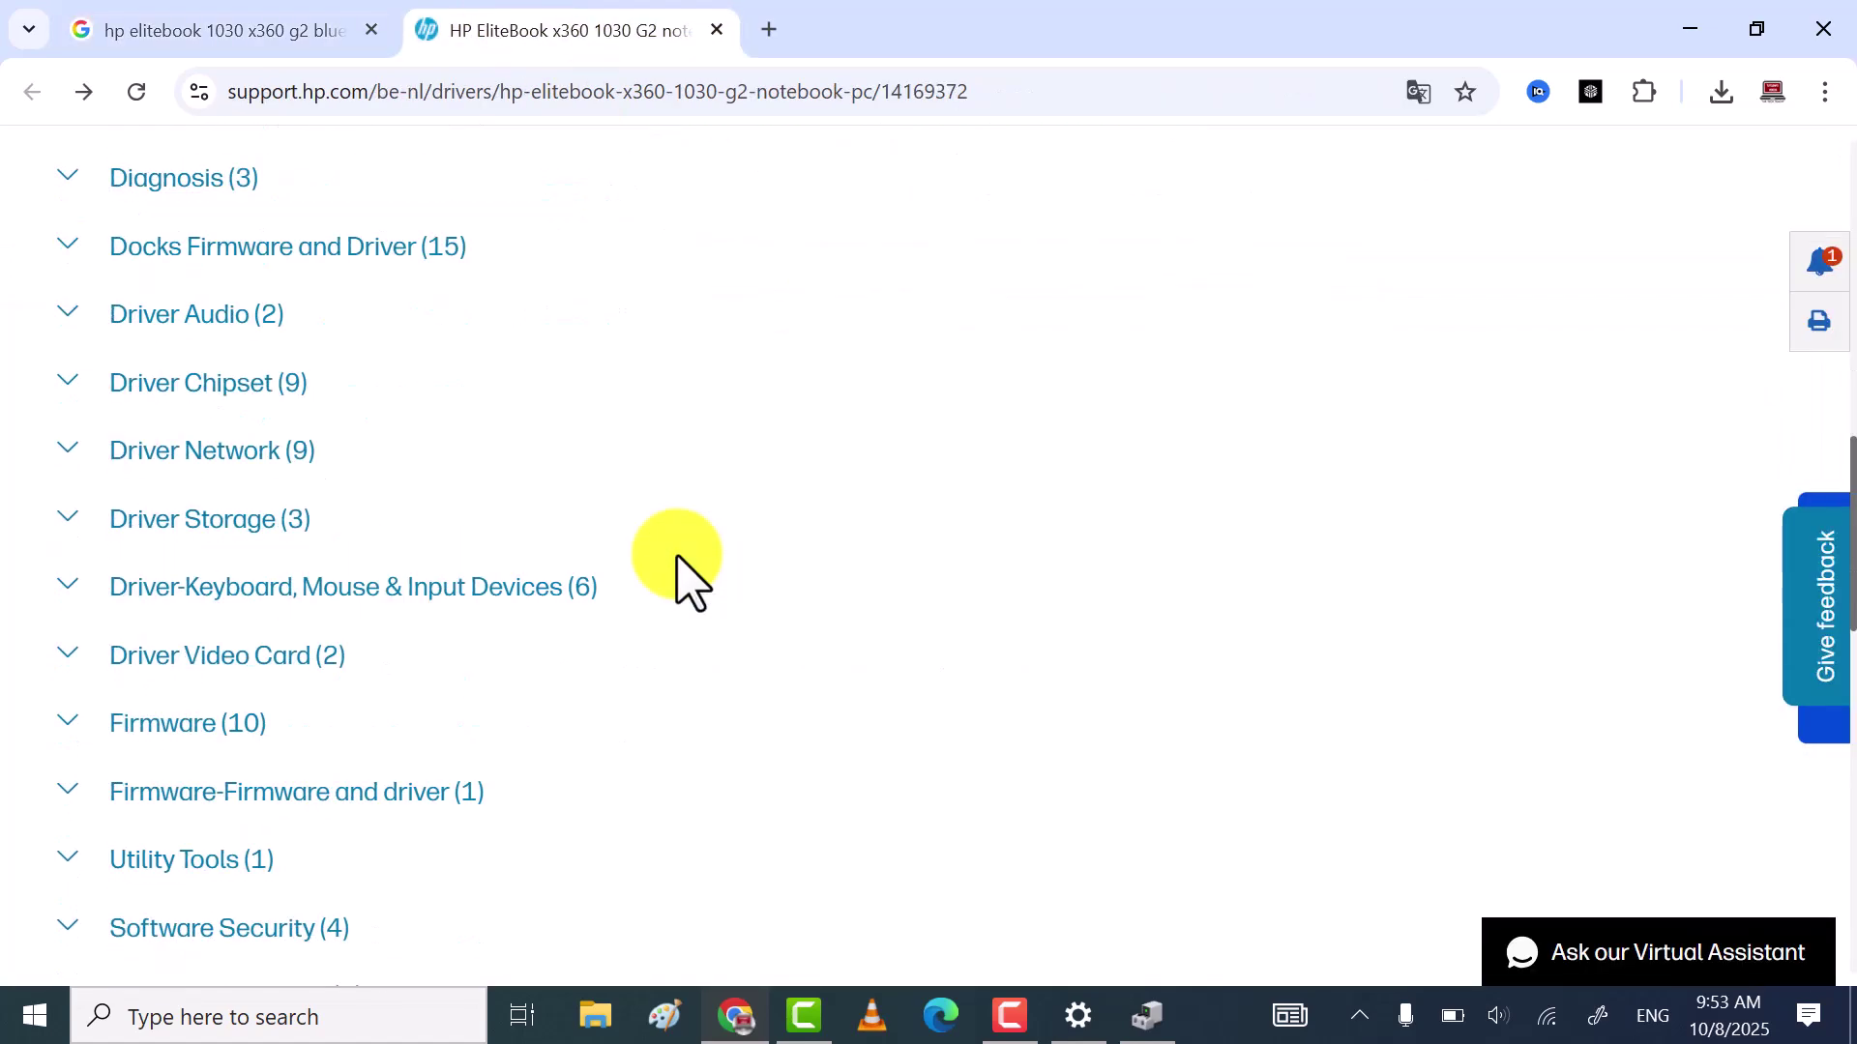
{"action": "left_click", "coordinate": [77, 455]}
{"action": "scroll", "coordinate": [203, 542], "scroll_direction": "down", "scroll_amount": 3}
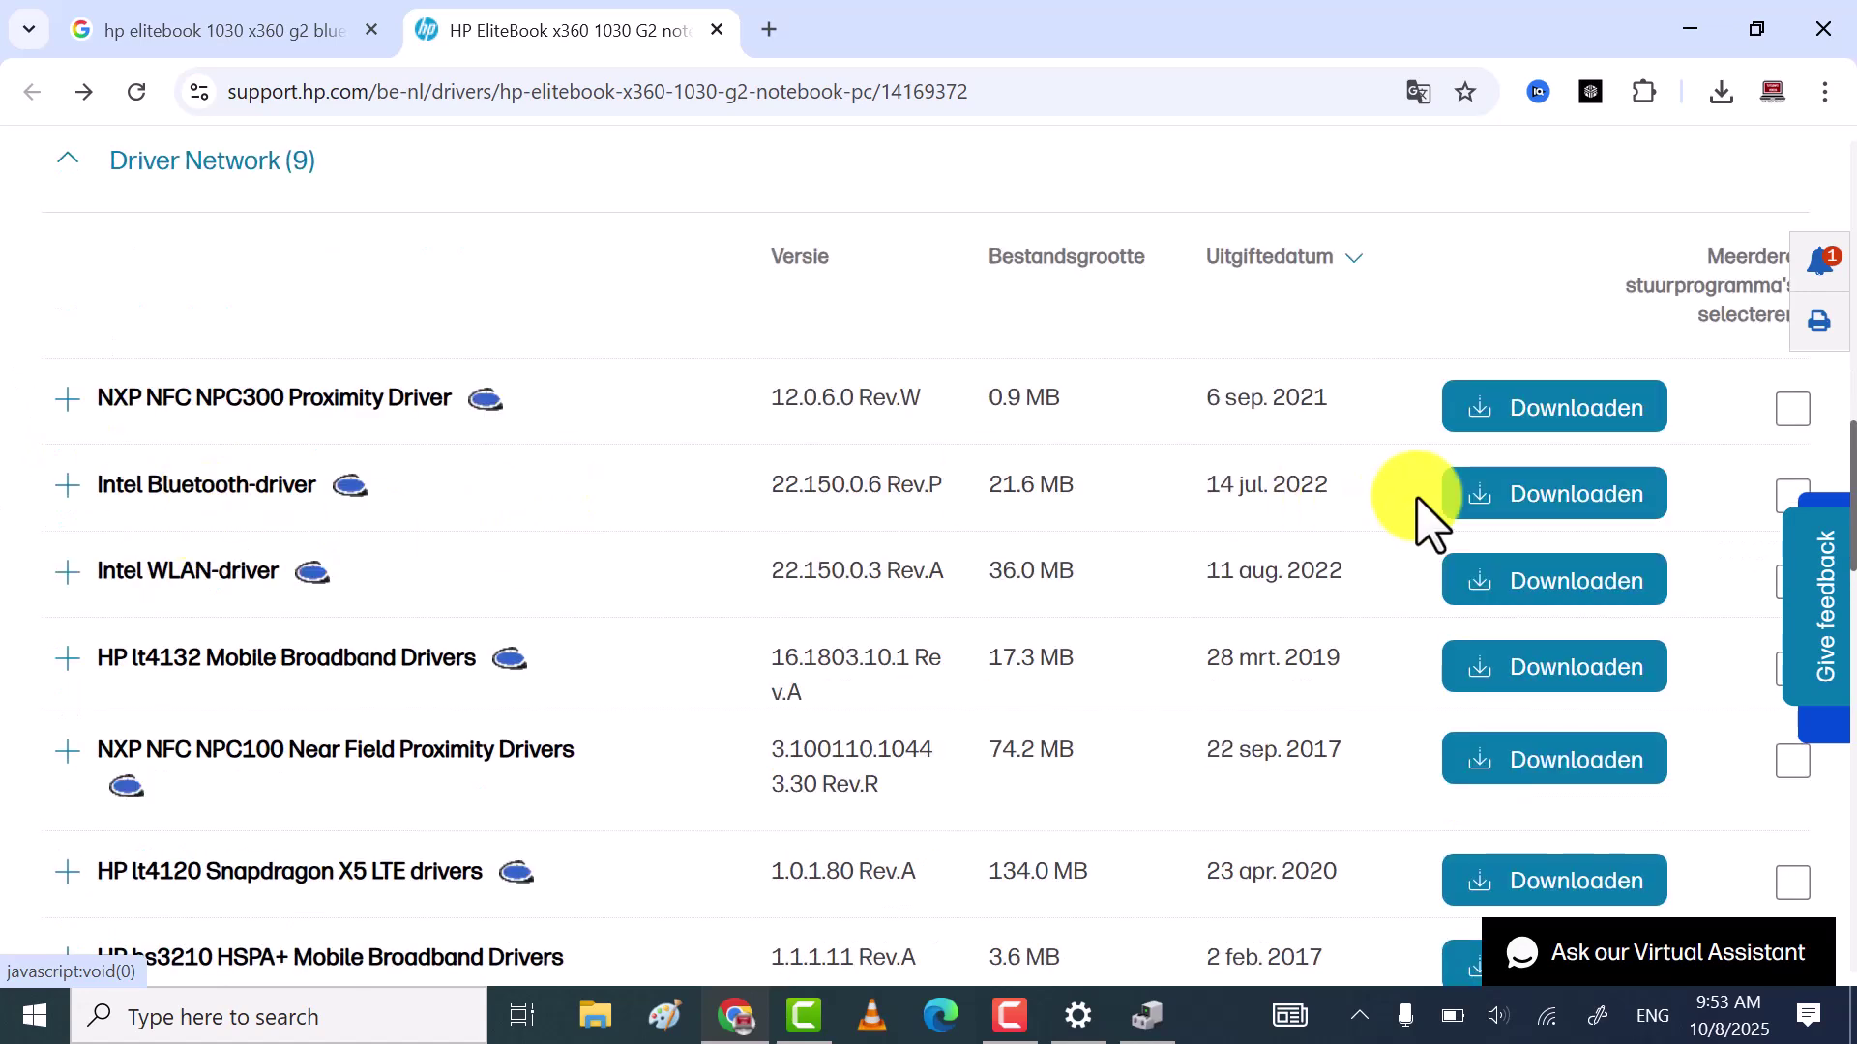
{"action": "left_click", "coordinate": [1720, 91]}
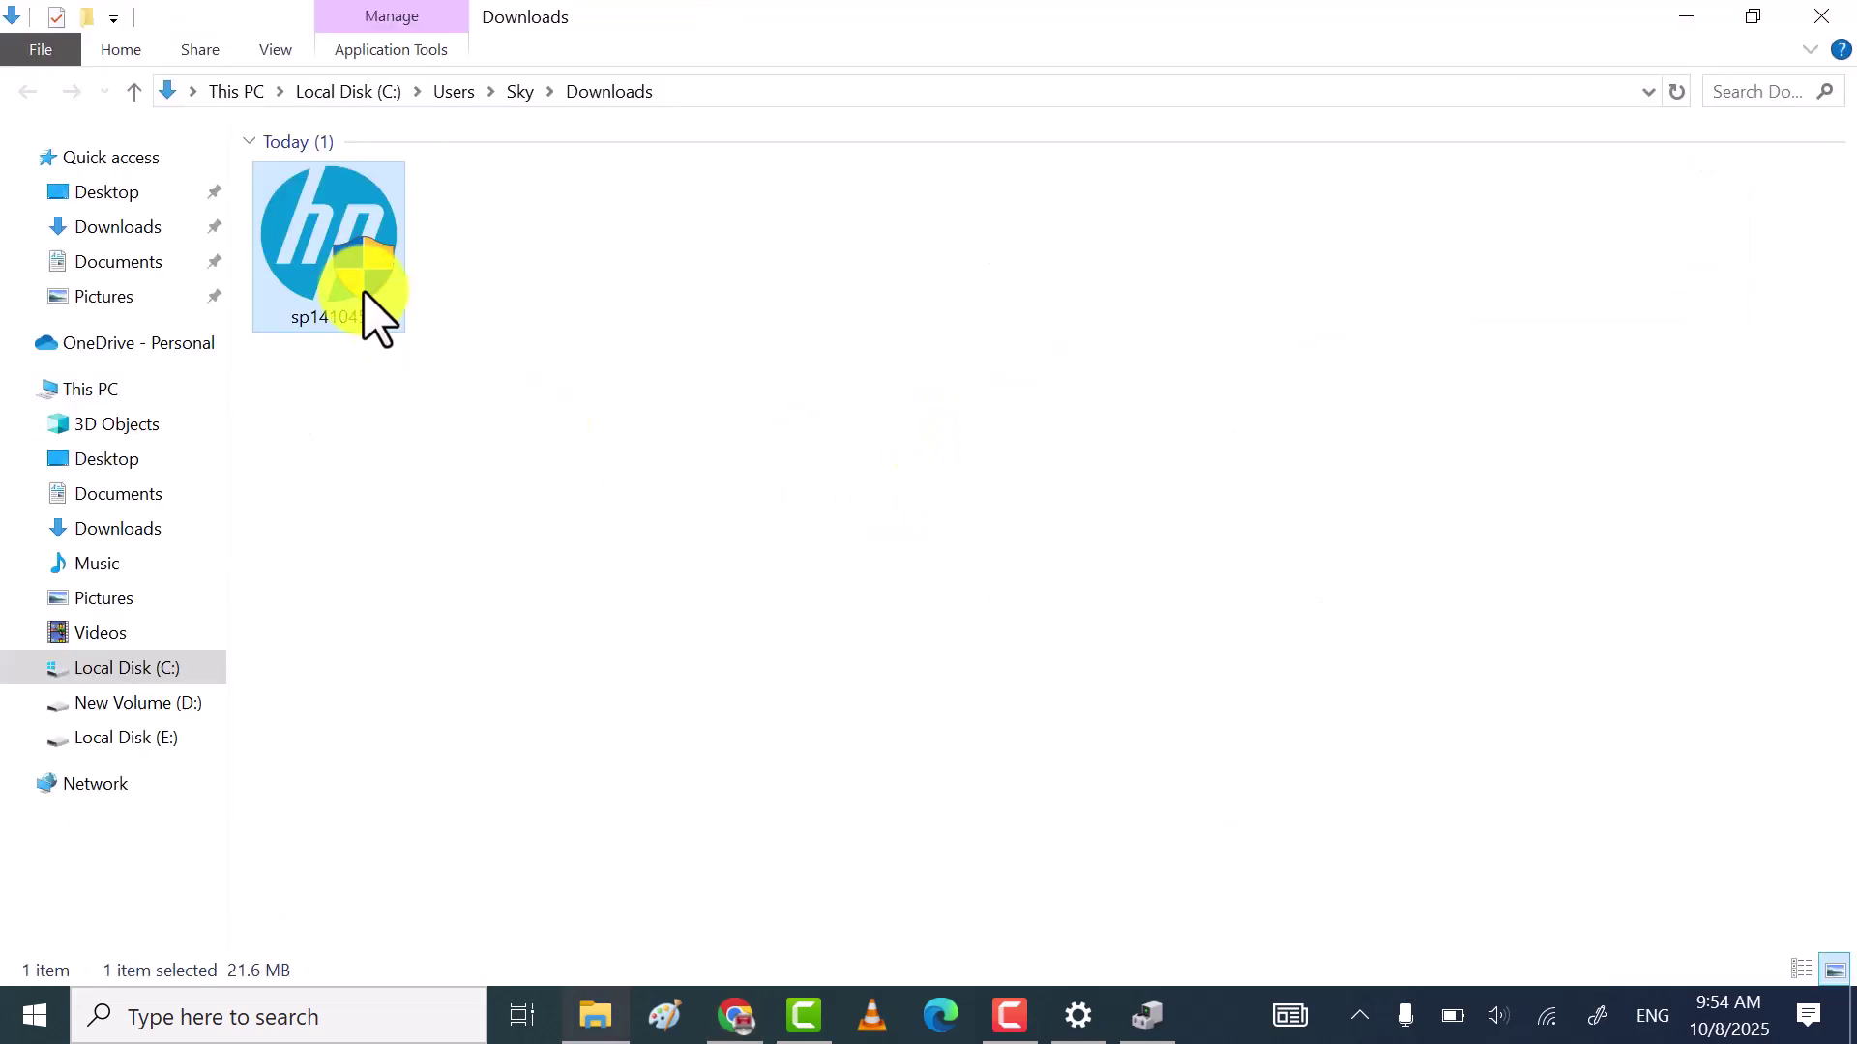
- Run sp141045 as administrator, approve UAC, accept the license, and start file extraction
{"action": "right_click", "coordinate": [350, 281]}
{"action": "left_click", "coordinate": [207, 310]}
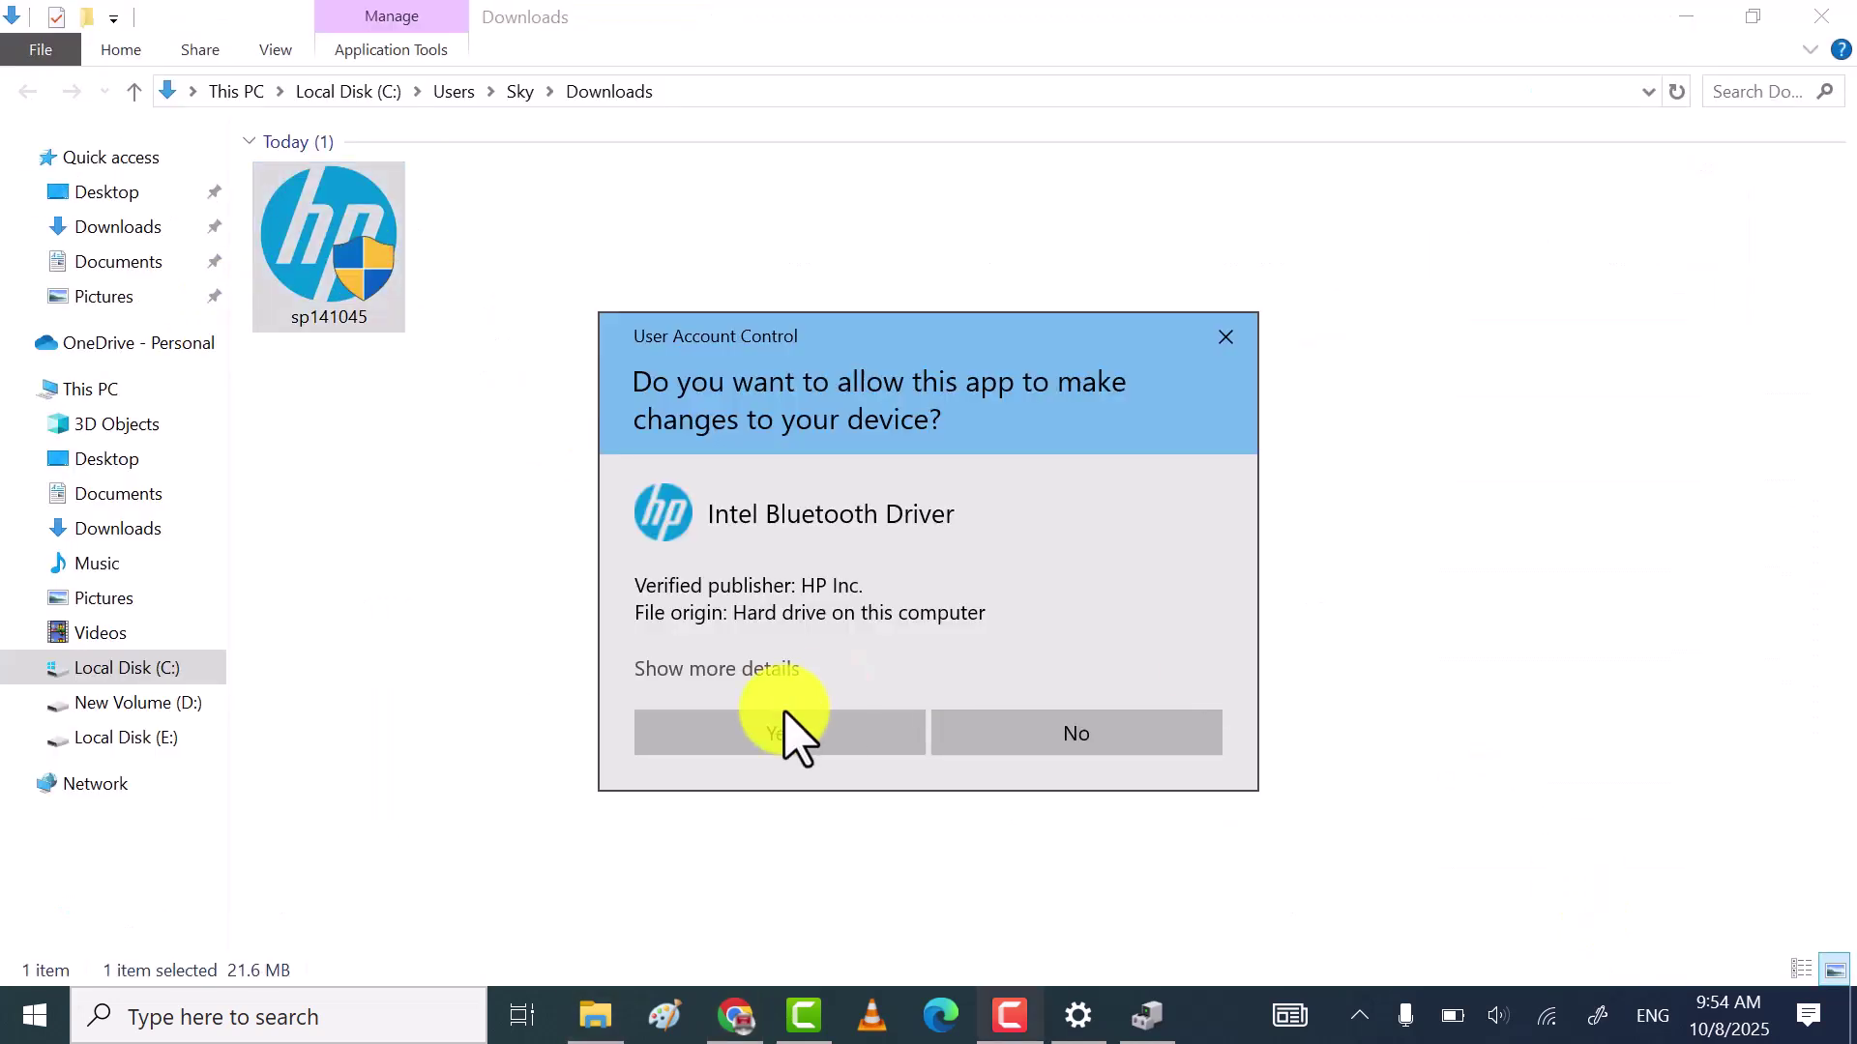
{"action": "left_click", "coordinate": [778, 735]}
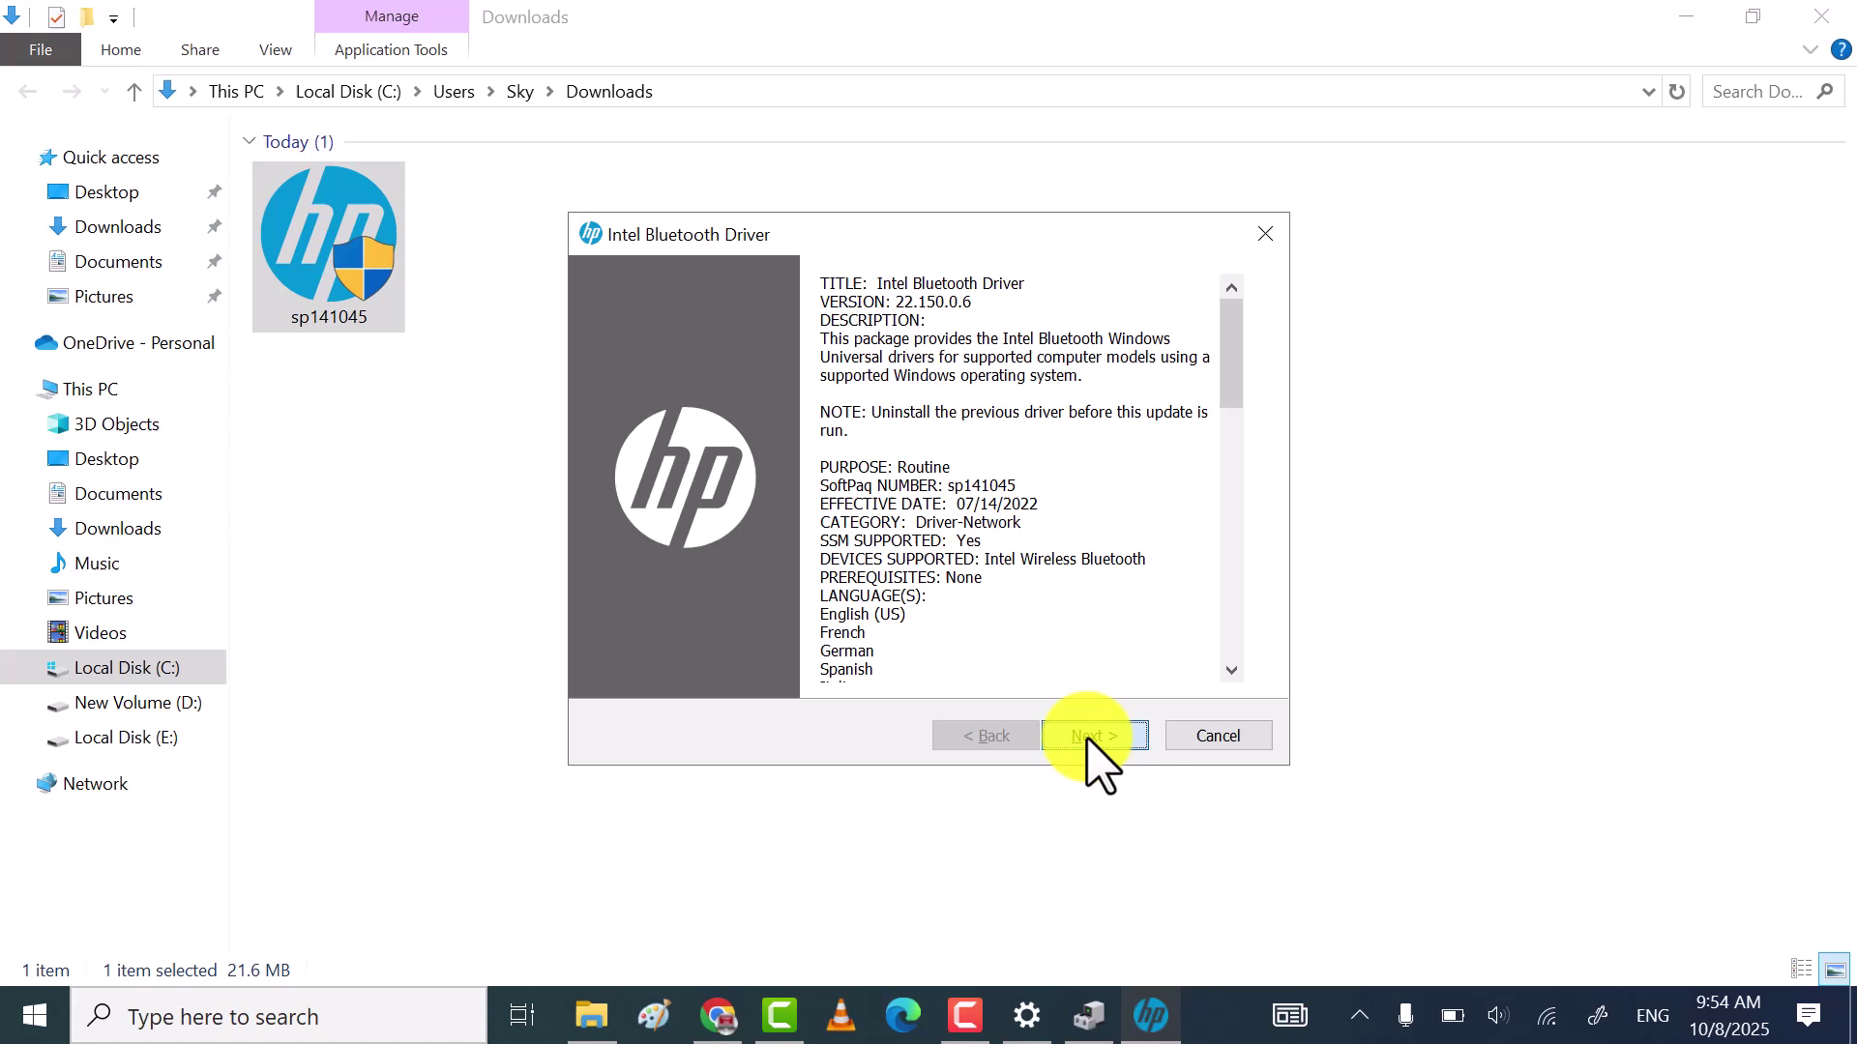
{"action": "left_click", "coordinate": [1094, 737]}
{"action": "left_click", "coordinate": [654, 640]}
{"action": "left_click", "coordinate": [1094, 737]}
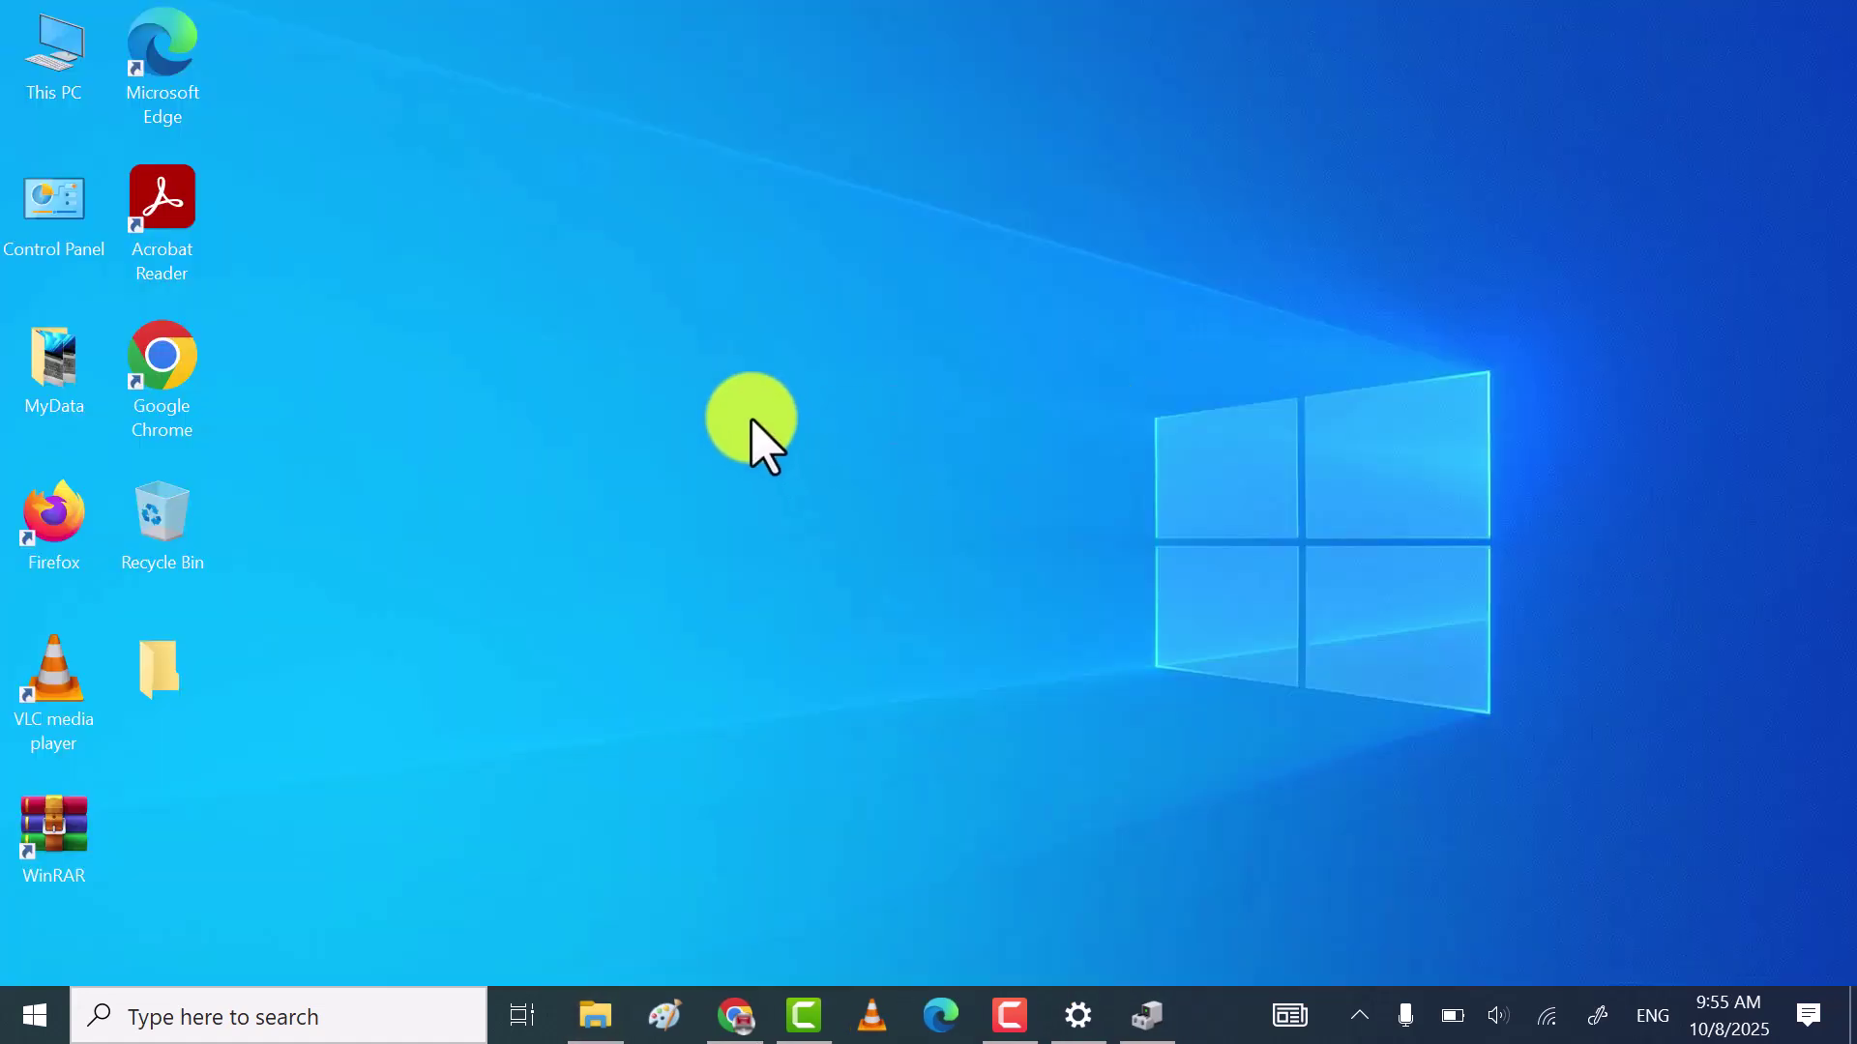
- Refresh the desktop five times, then open Windows Search from the taskbar
{"action": "right_click", "coordinate": [750, 419]}
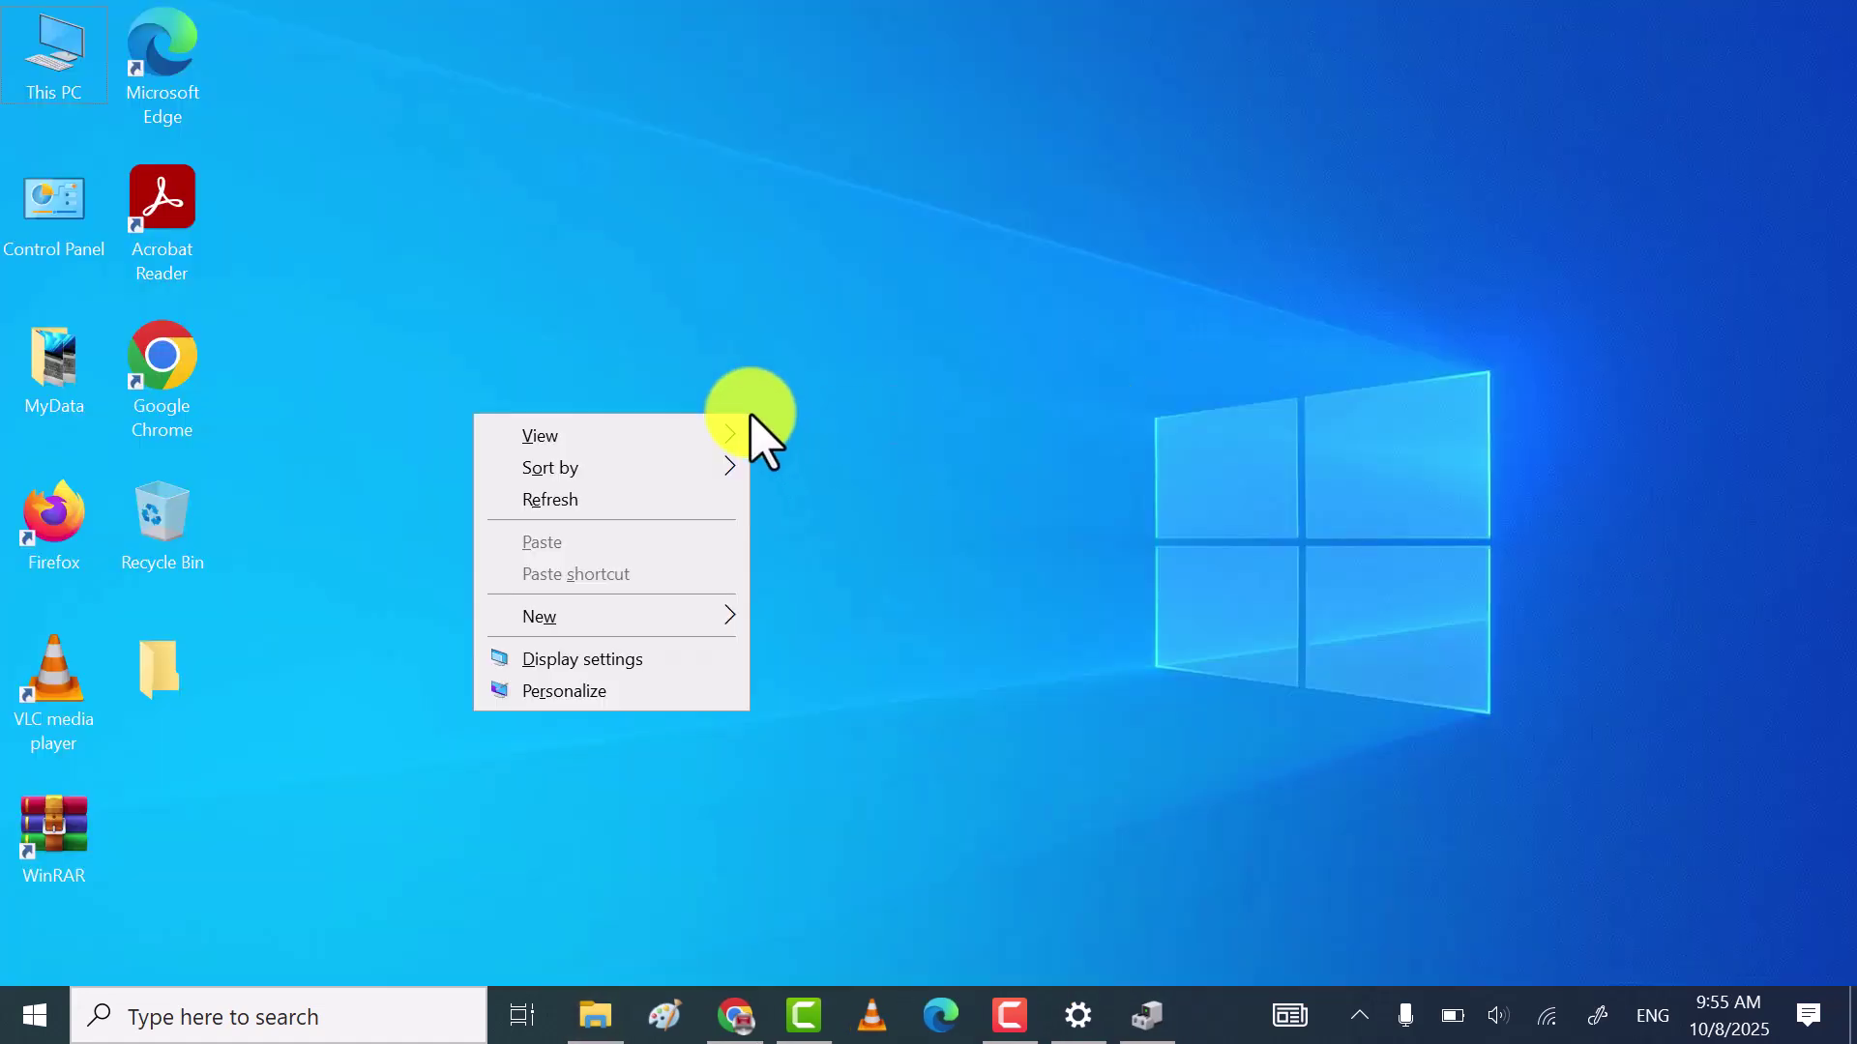
{"action": "left_click", "coordinate": [610, 499]}
{"action": "right_click", "coordinate": [858, 414]}
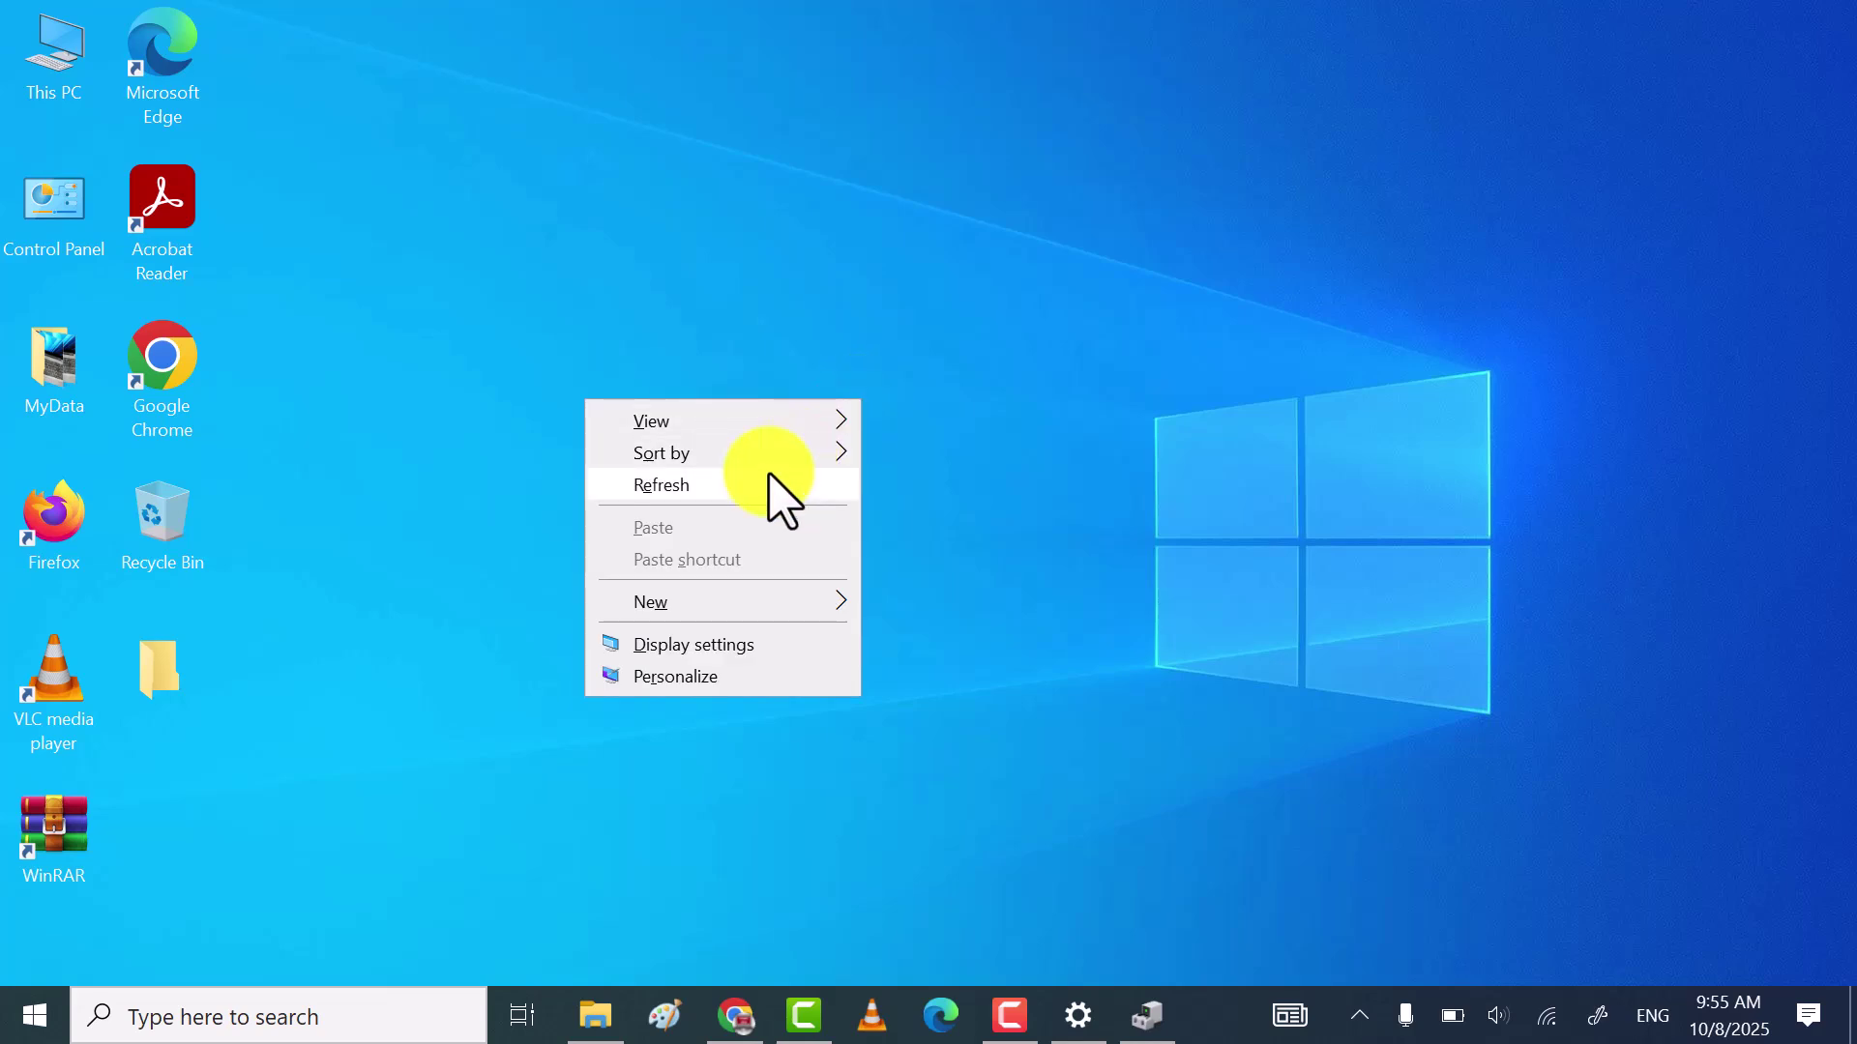
{"action": "left_click", "coordinate": [770, 479]}
{"action": "right_click", "coordinate": [861, 419]}
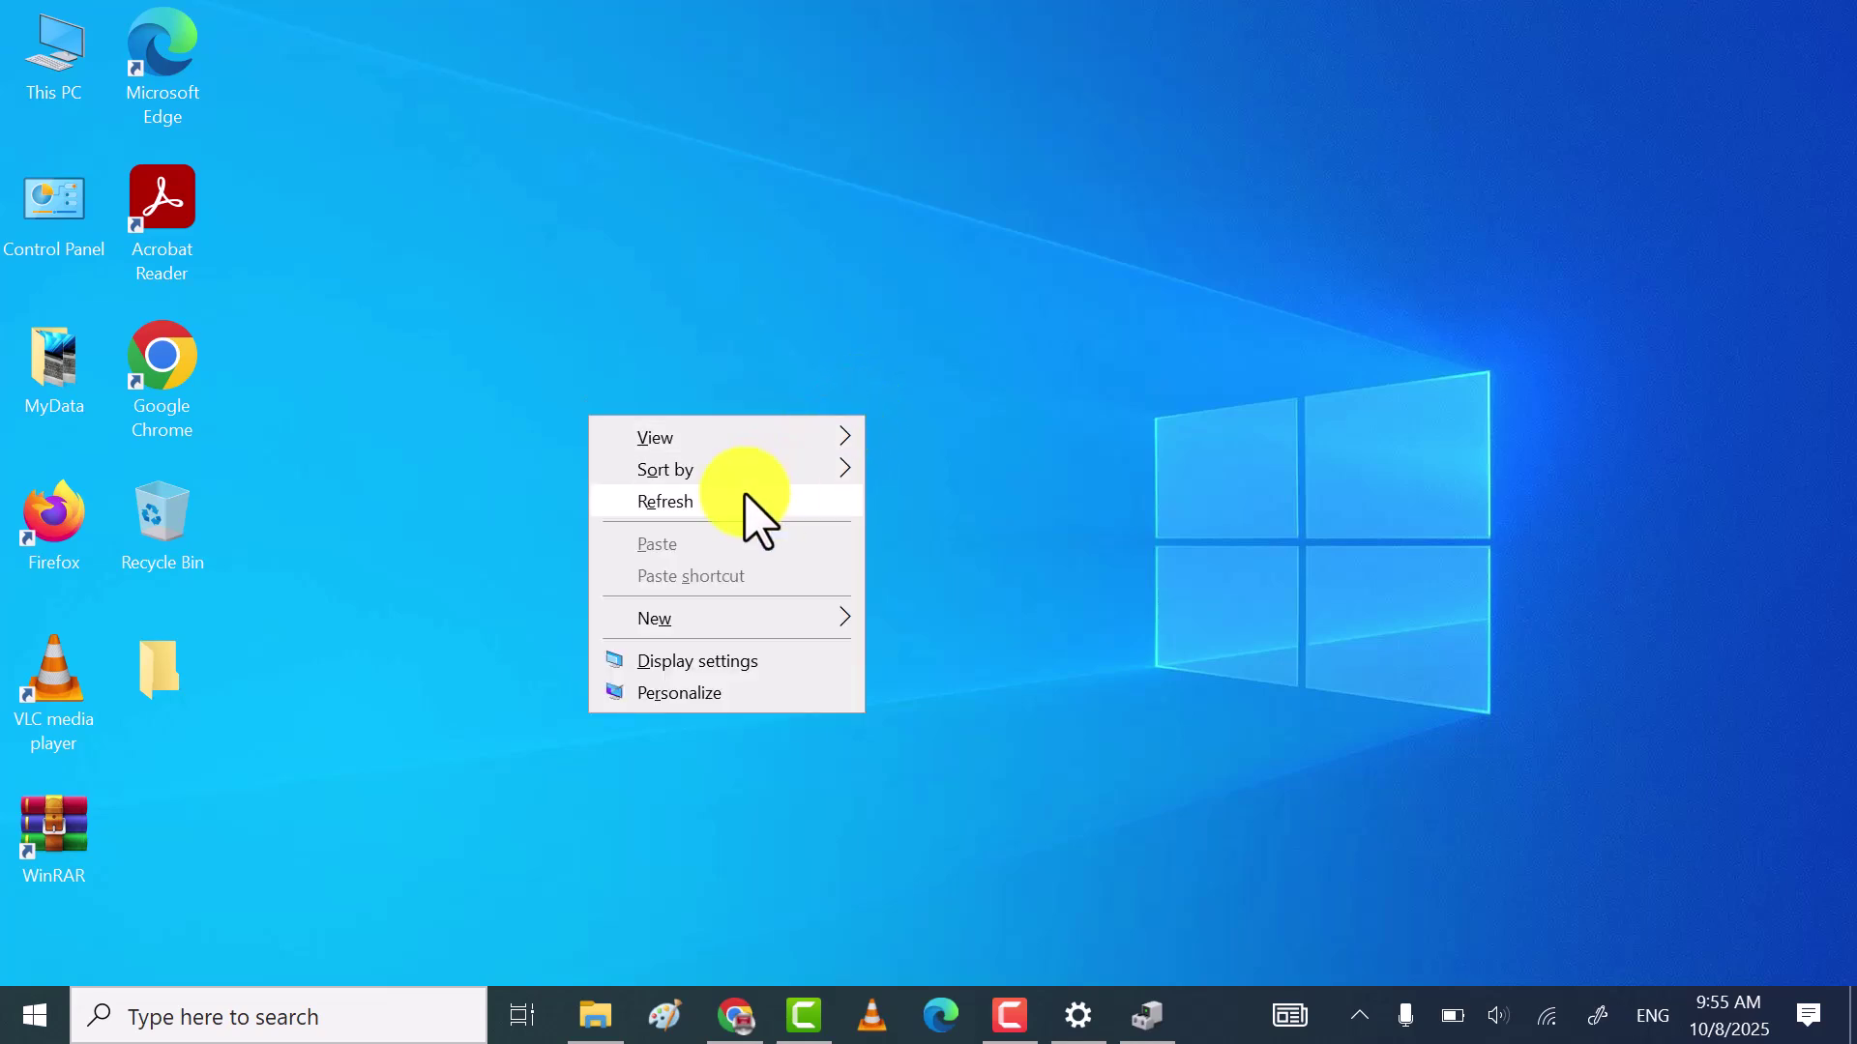
{"action": "left_click", "coordinate": [747, 500]}
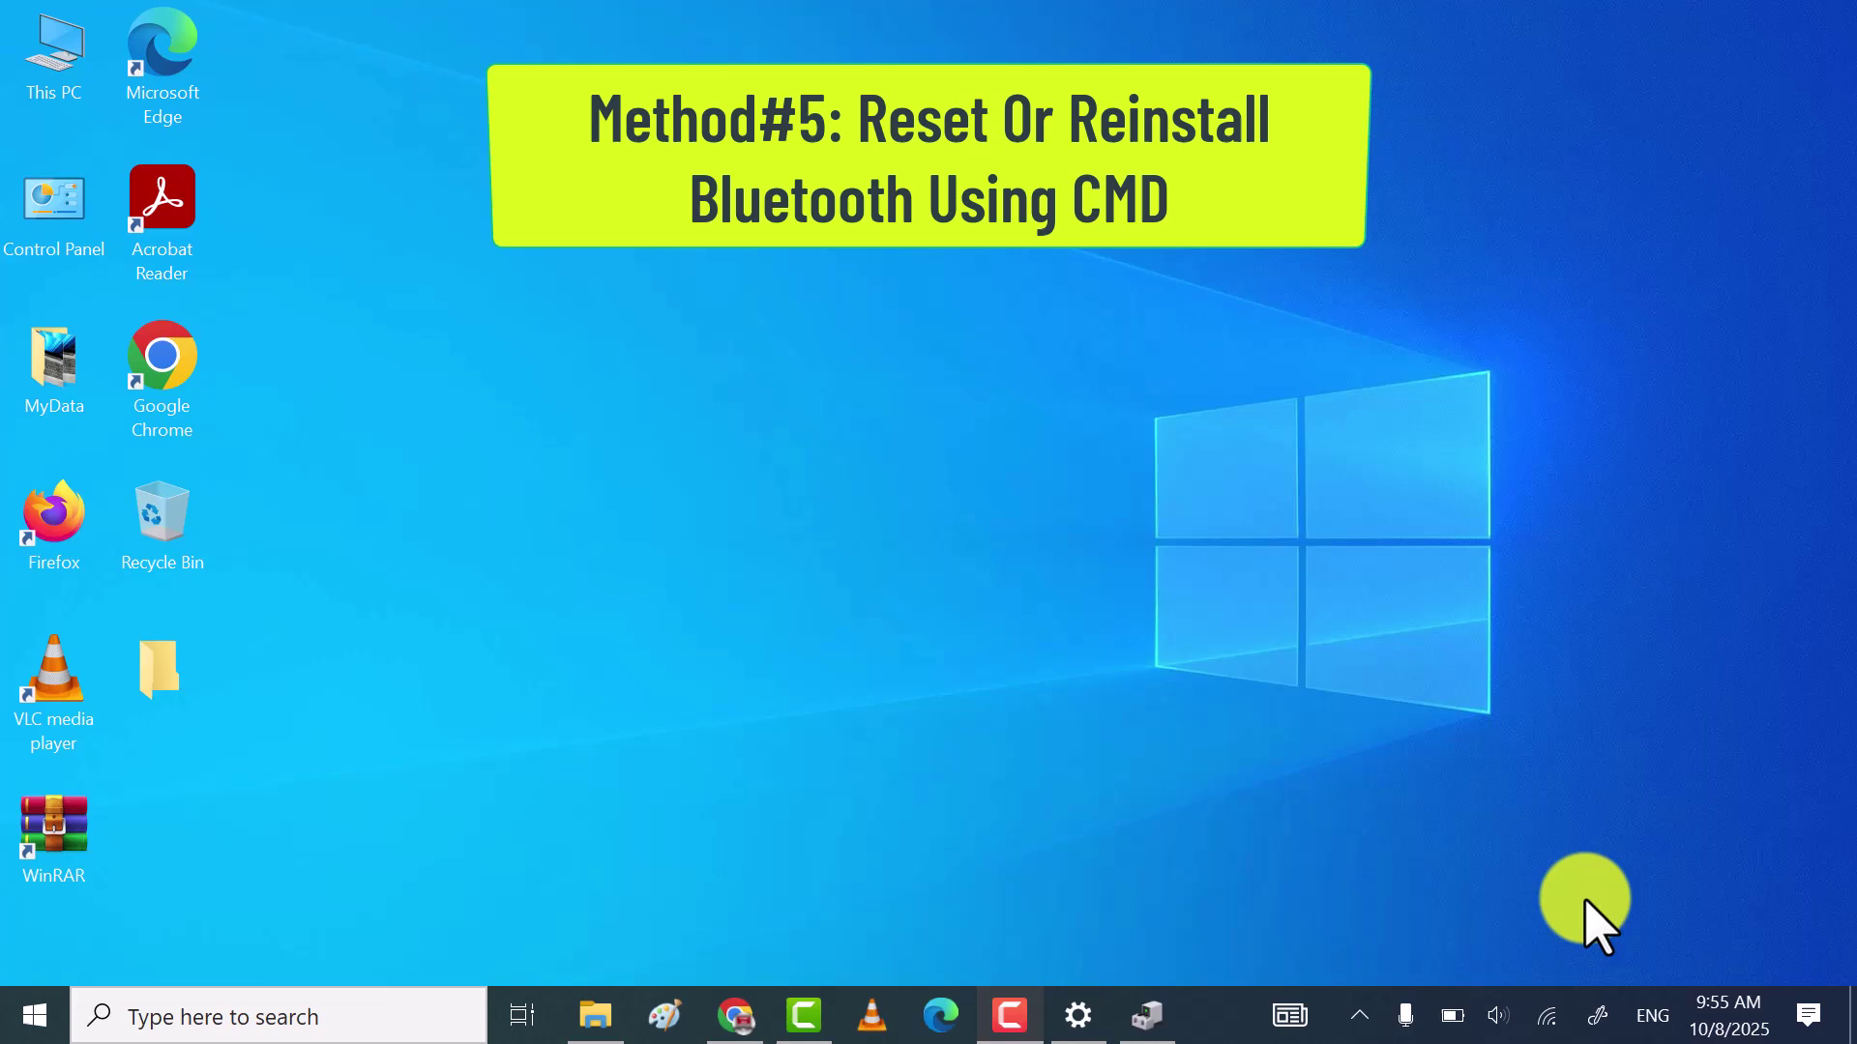
{"action": "right_click", "coordinate": [882, 377]}
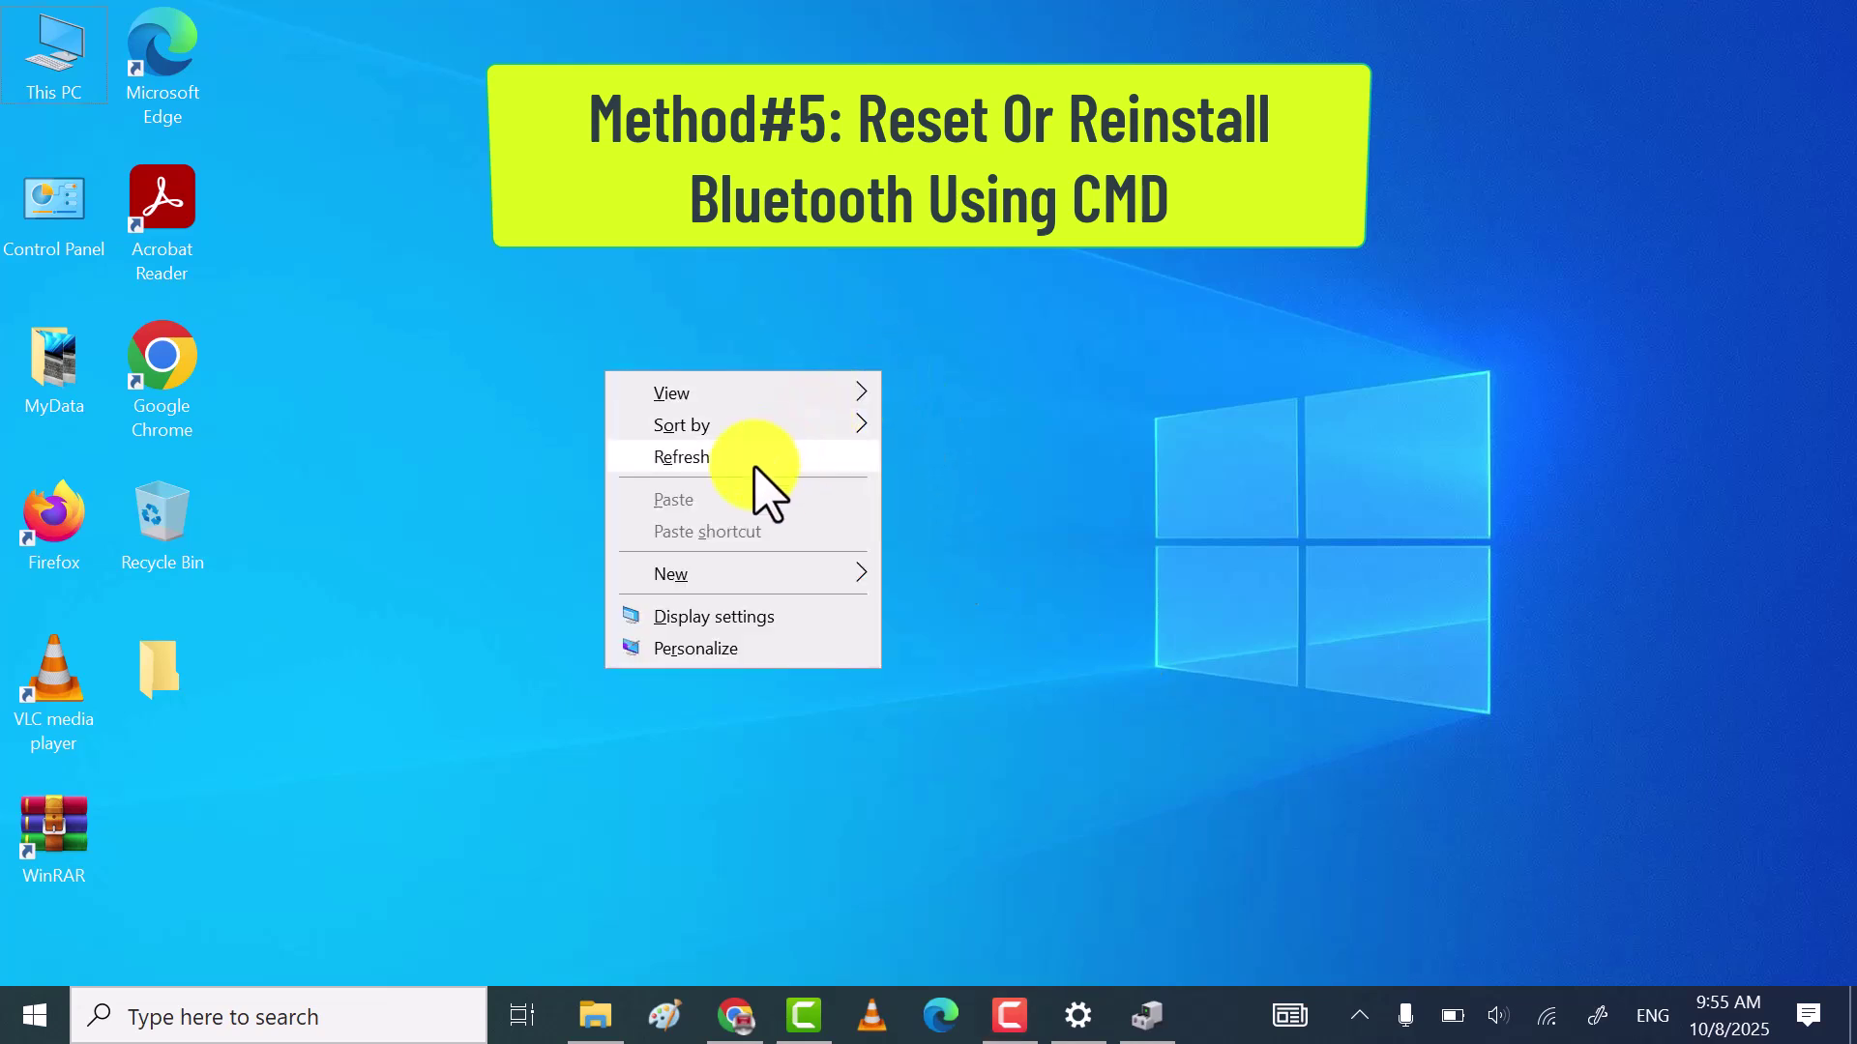
{"action": "left_click", "coordinate": [756, 465]}
{"action": "right_click", "coordinate": [813, 421]}
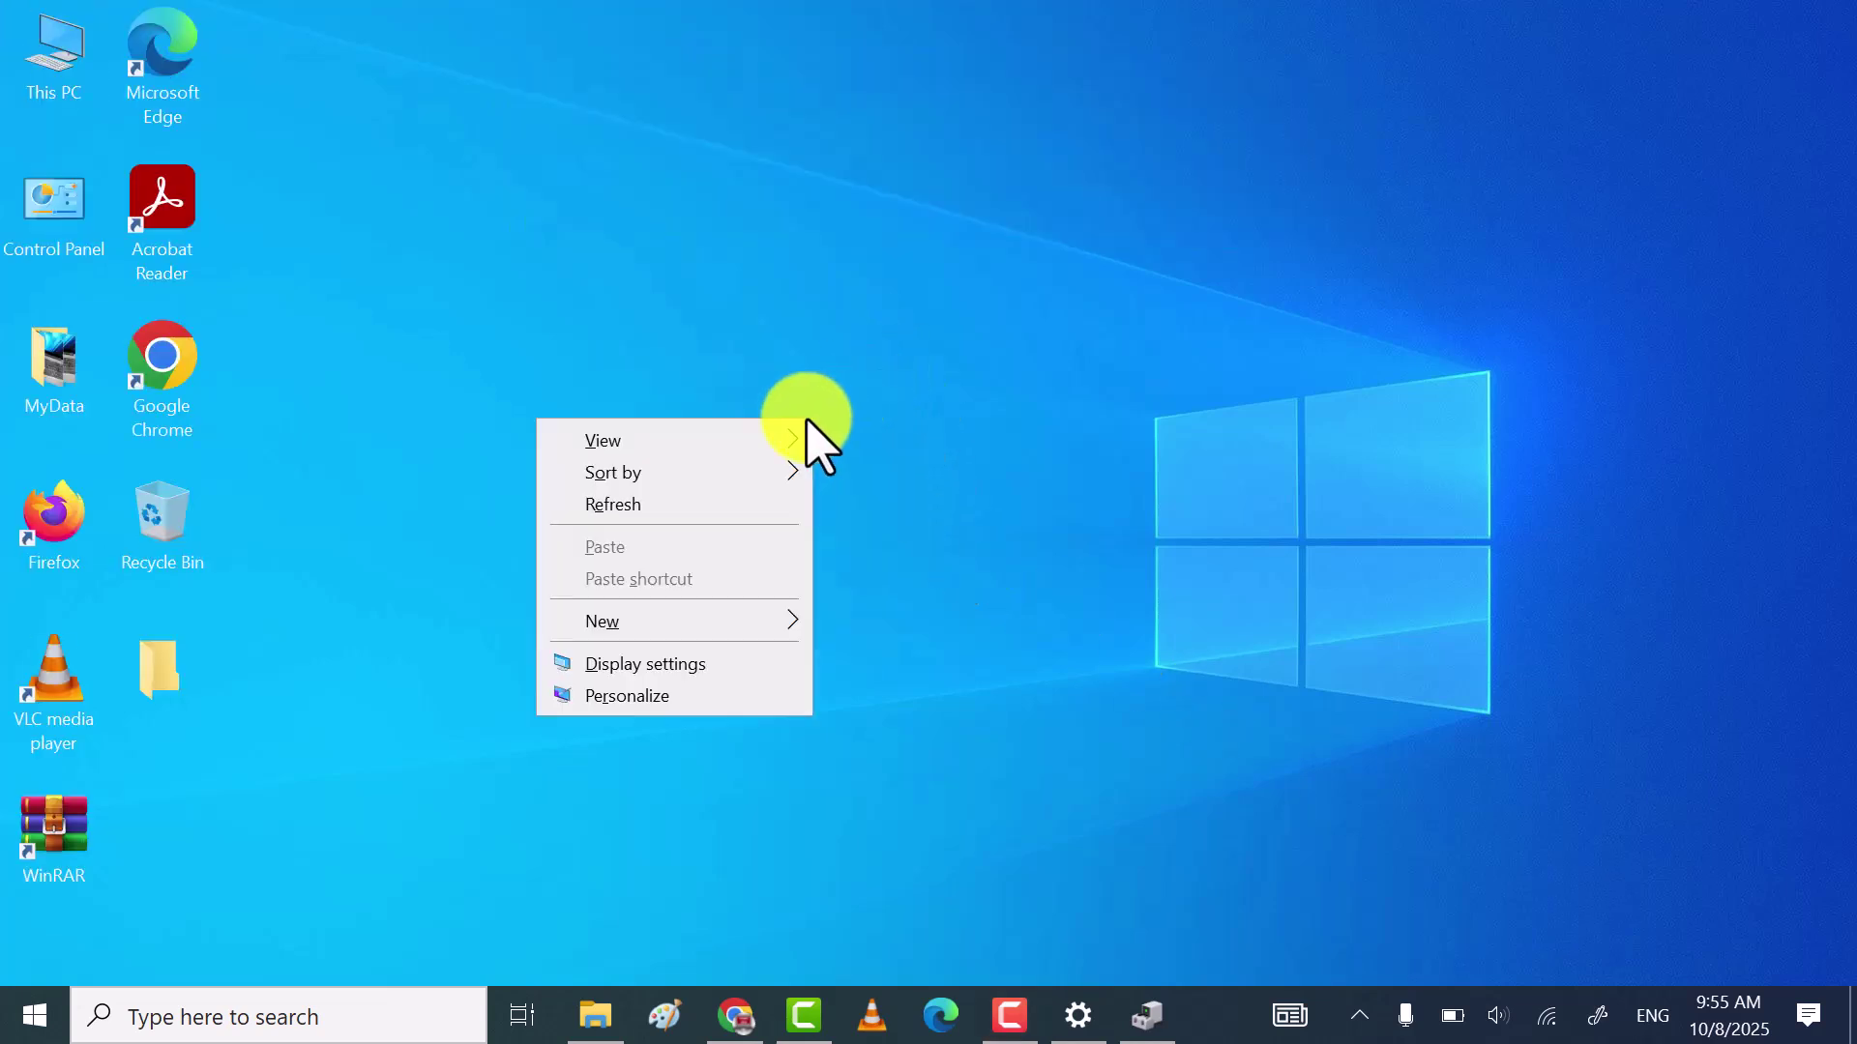
{"action": "left_click", "coordinate": [686, 507]}
{"action": "left_click", "coordinate": [295, 1018]}
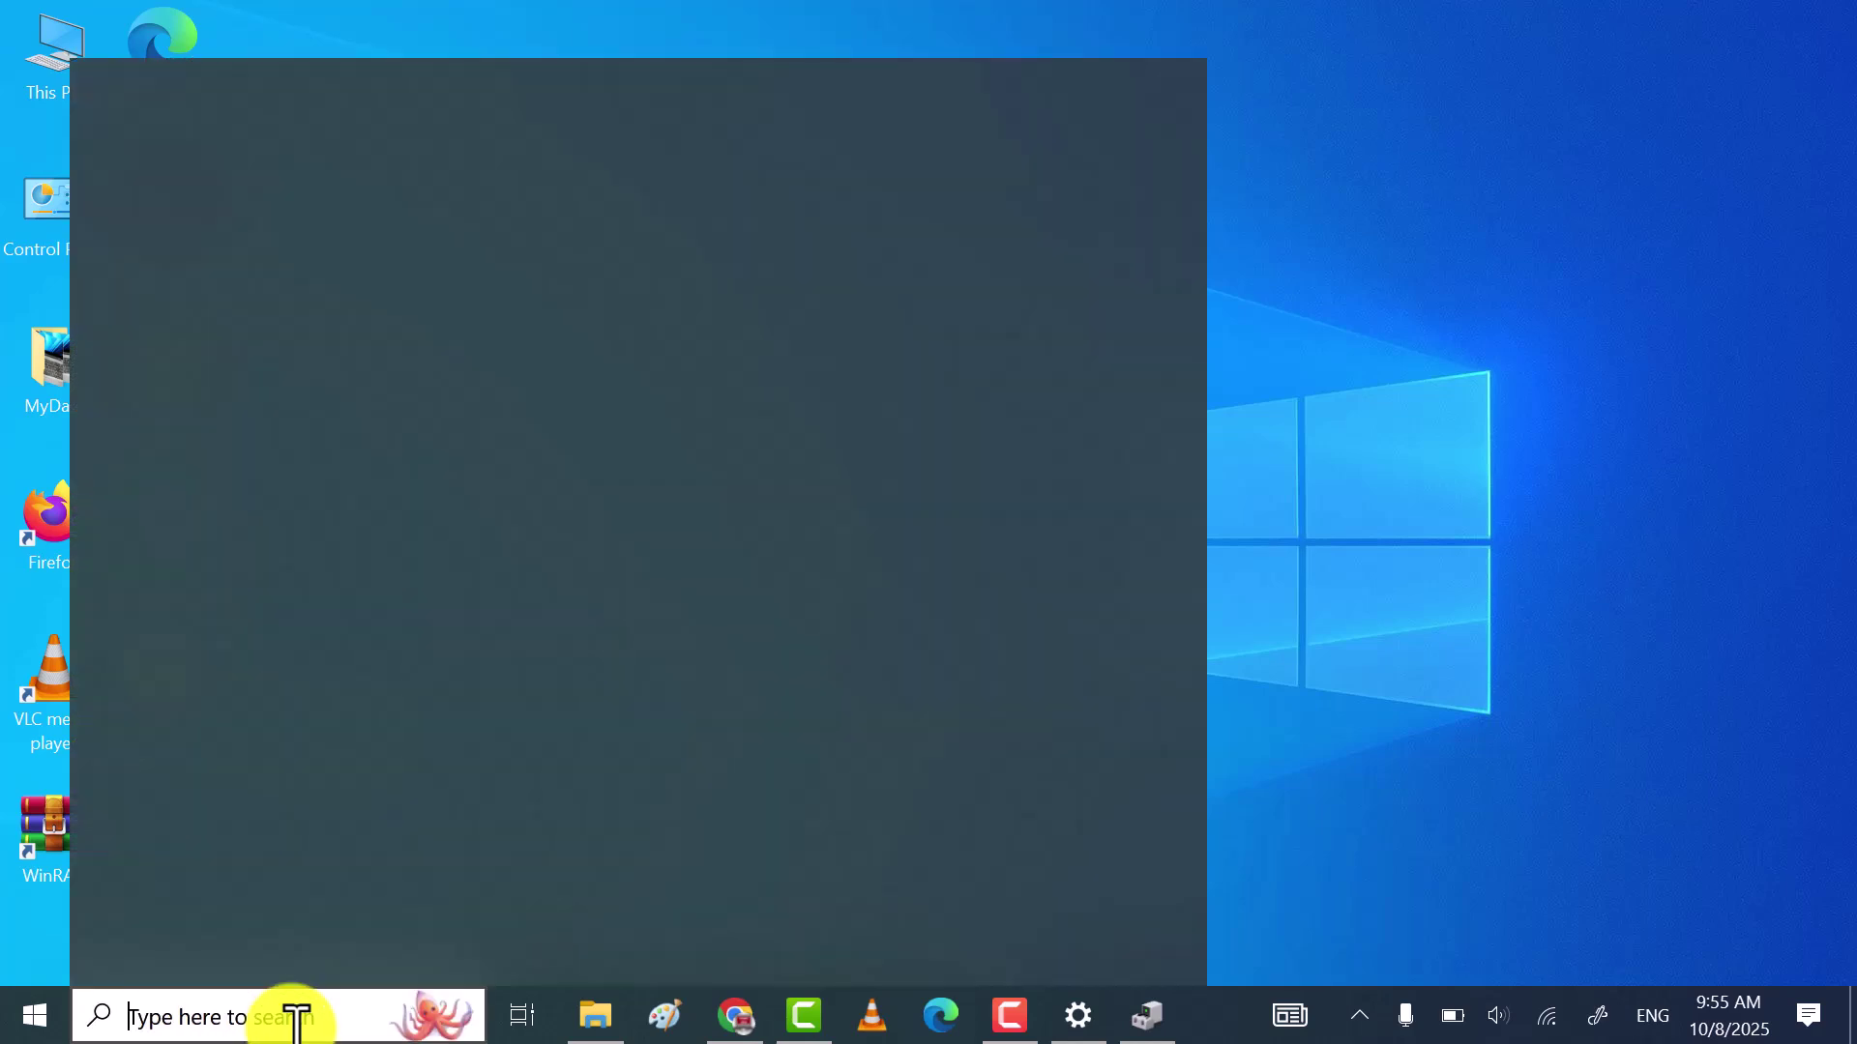
- Search for cmd and launch Command Prompt as administrator, approving the UAC prompt
{"action": "type", "text": "cmd"}
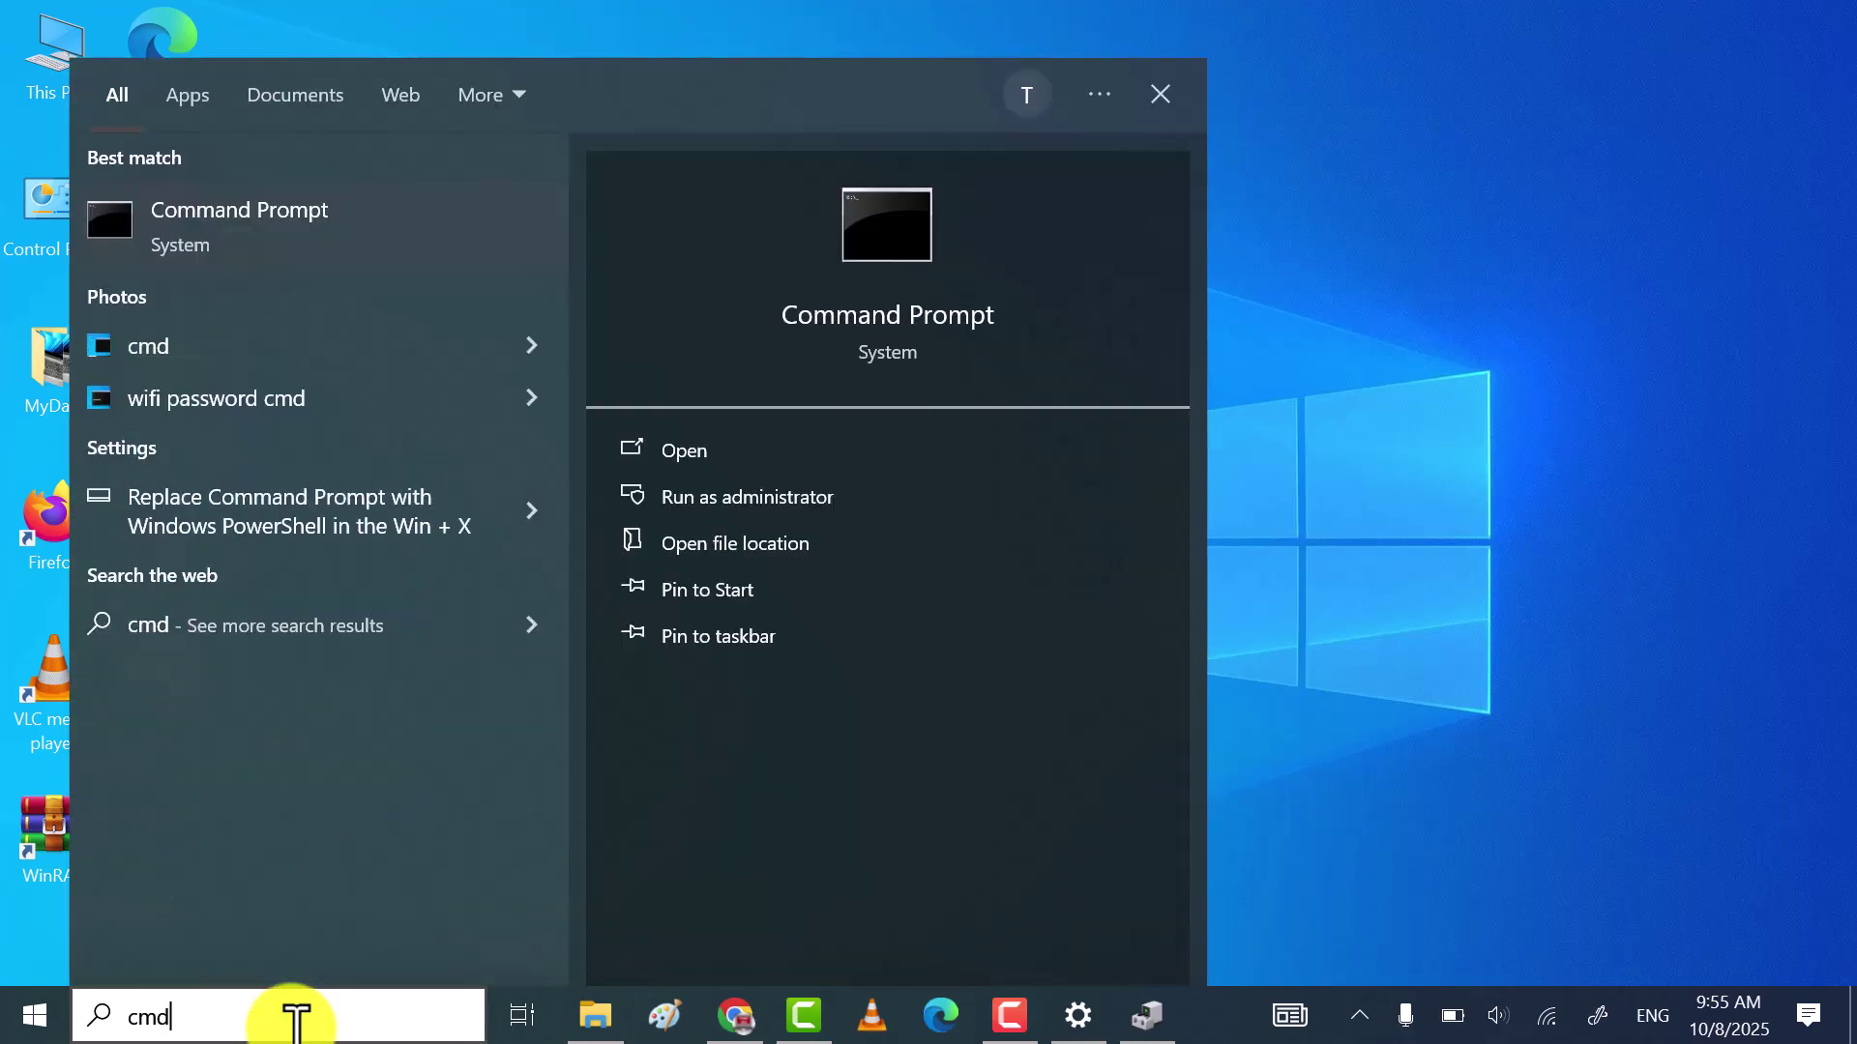
{"action": "right_click", "coordinate": [386, 229]}
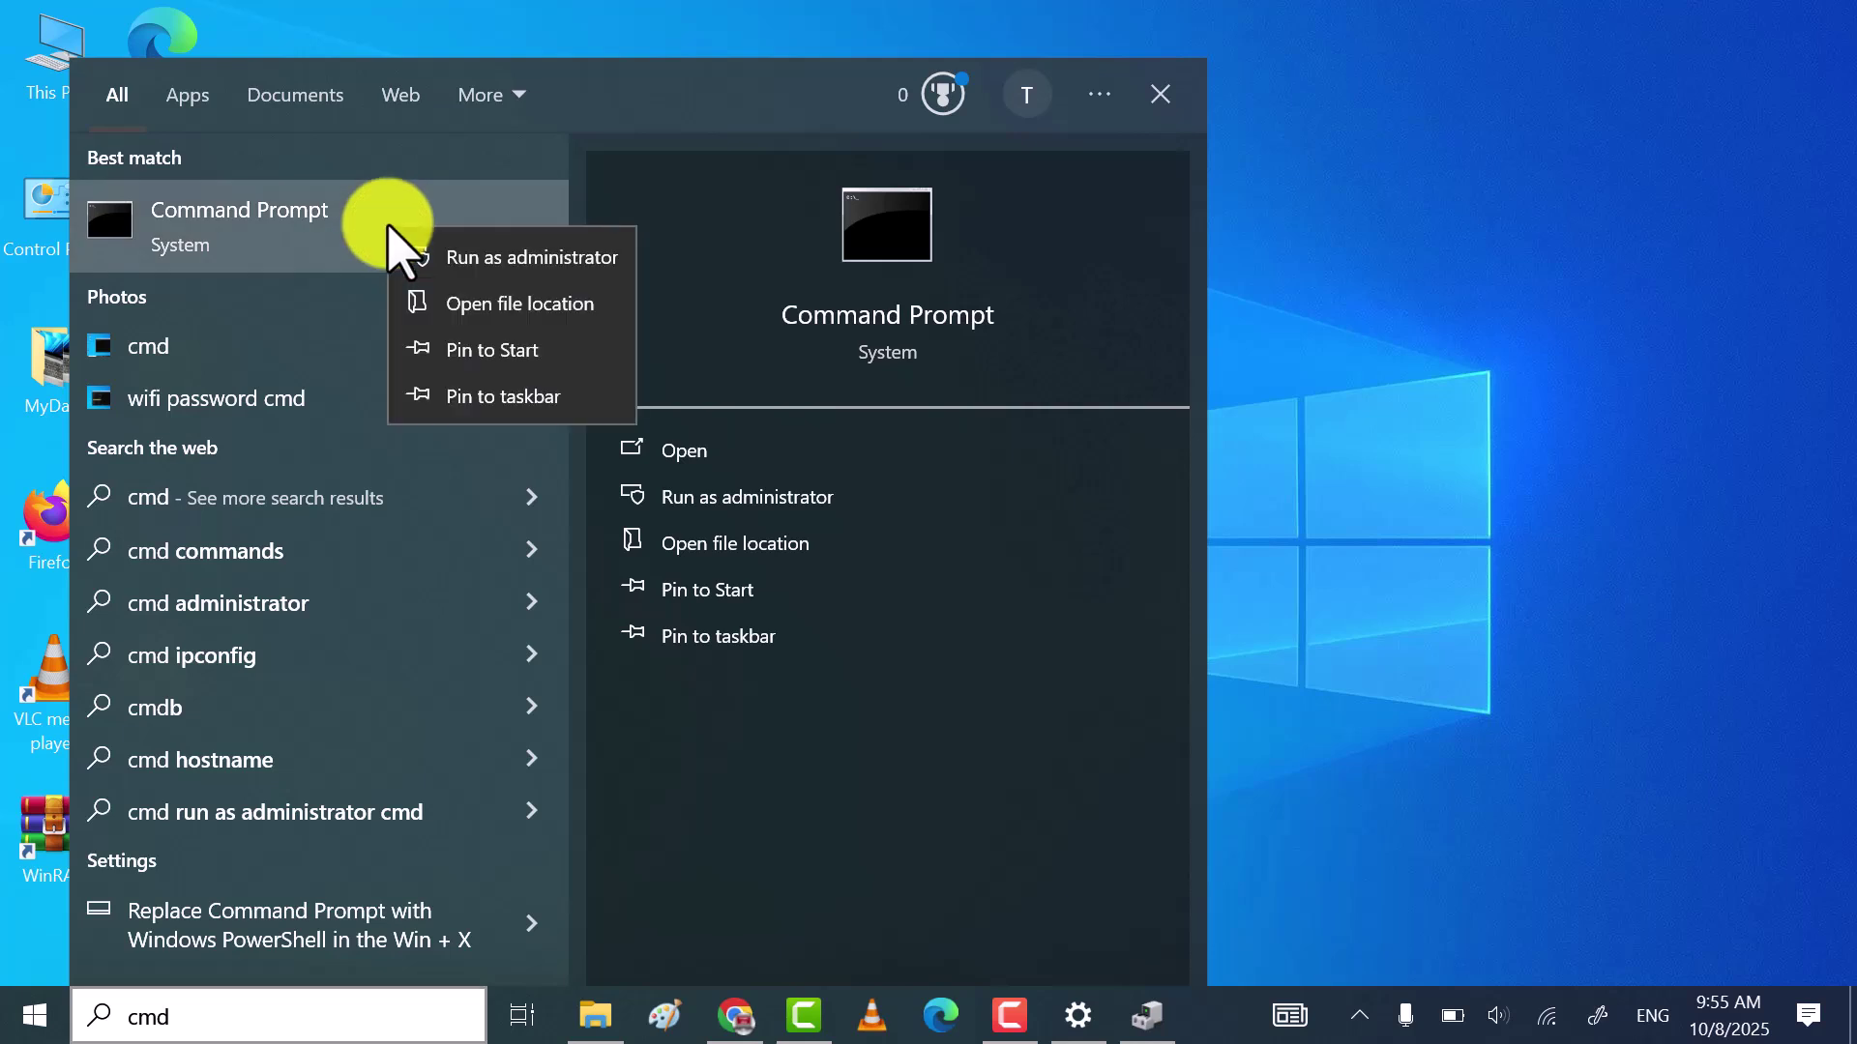
{"action": "left_click", "coordinate": [519, 259]}
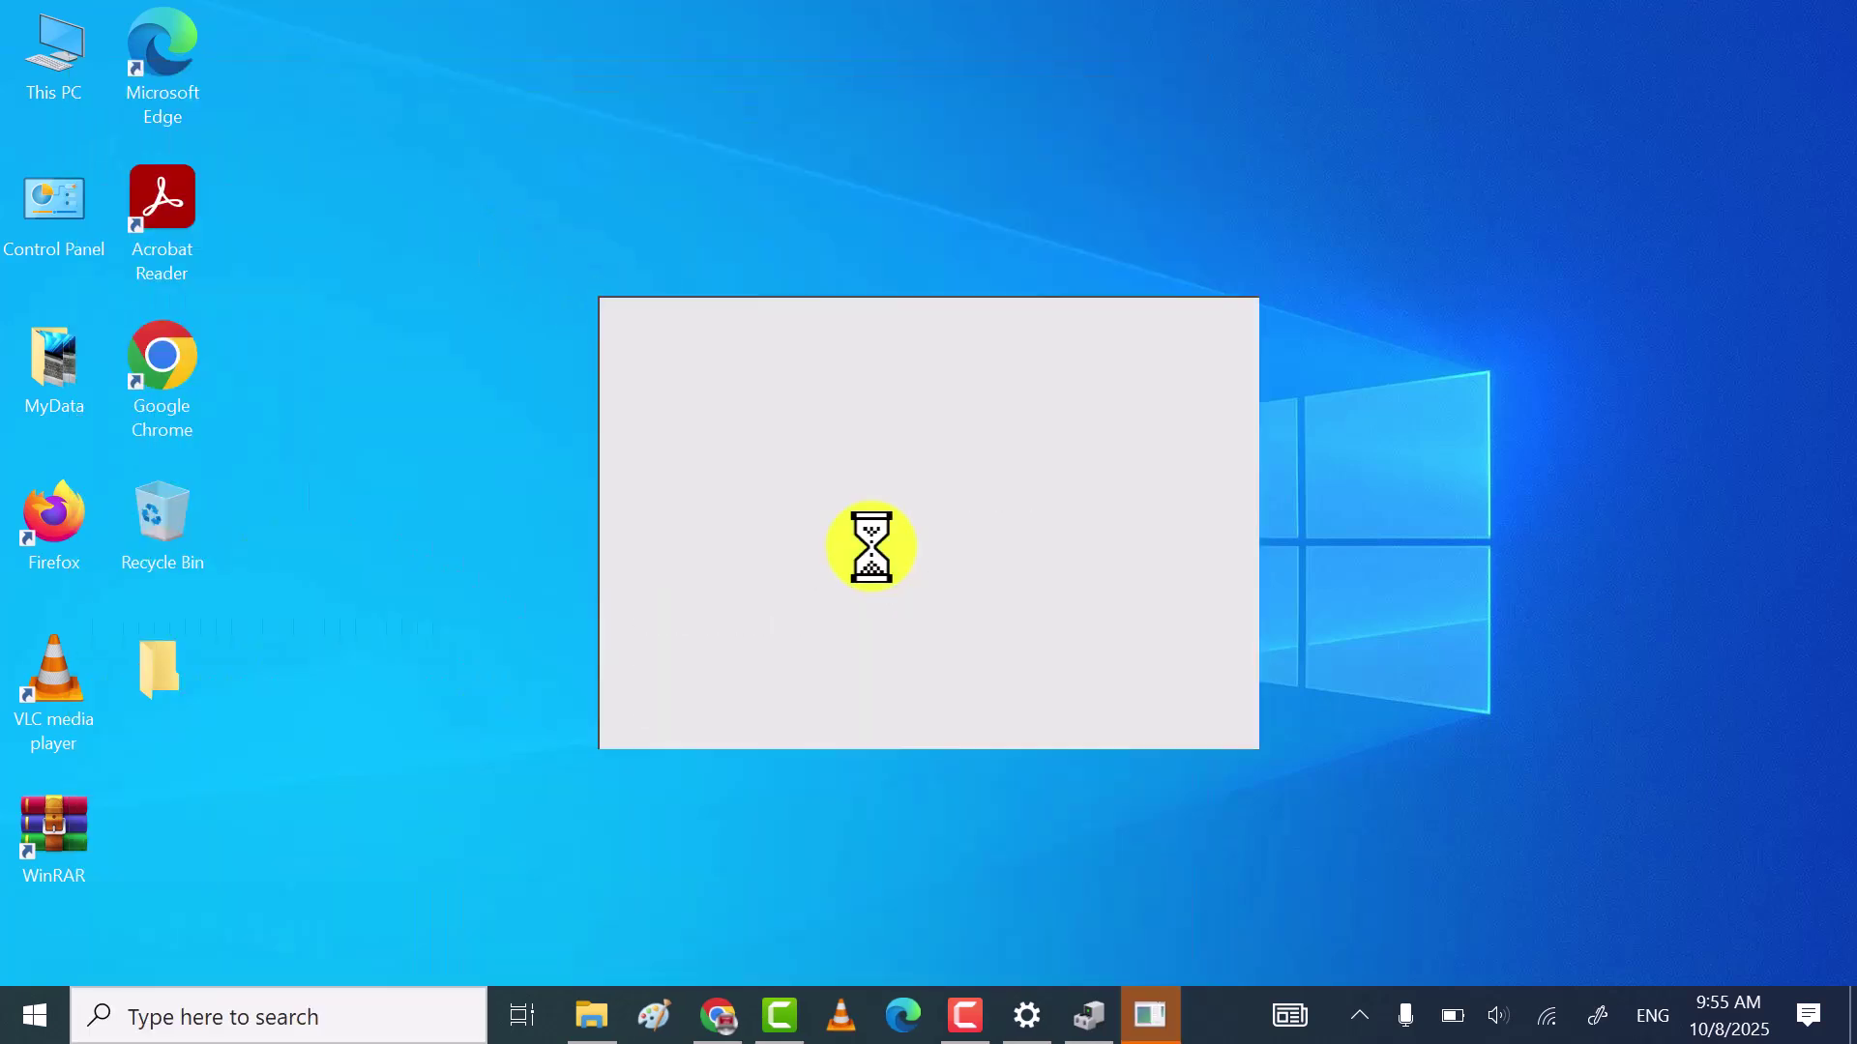
{"action": "left_click", "coordinate": [791, 692]}
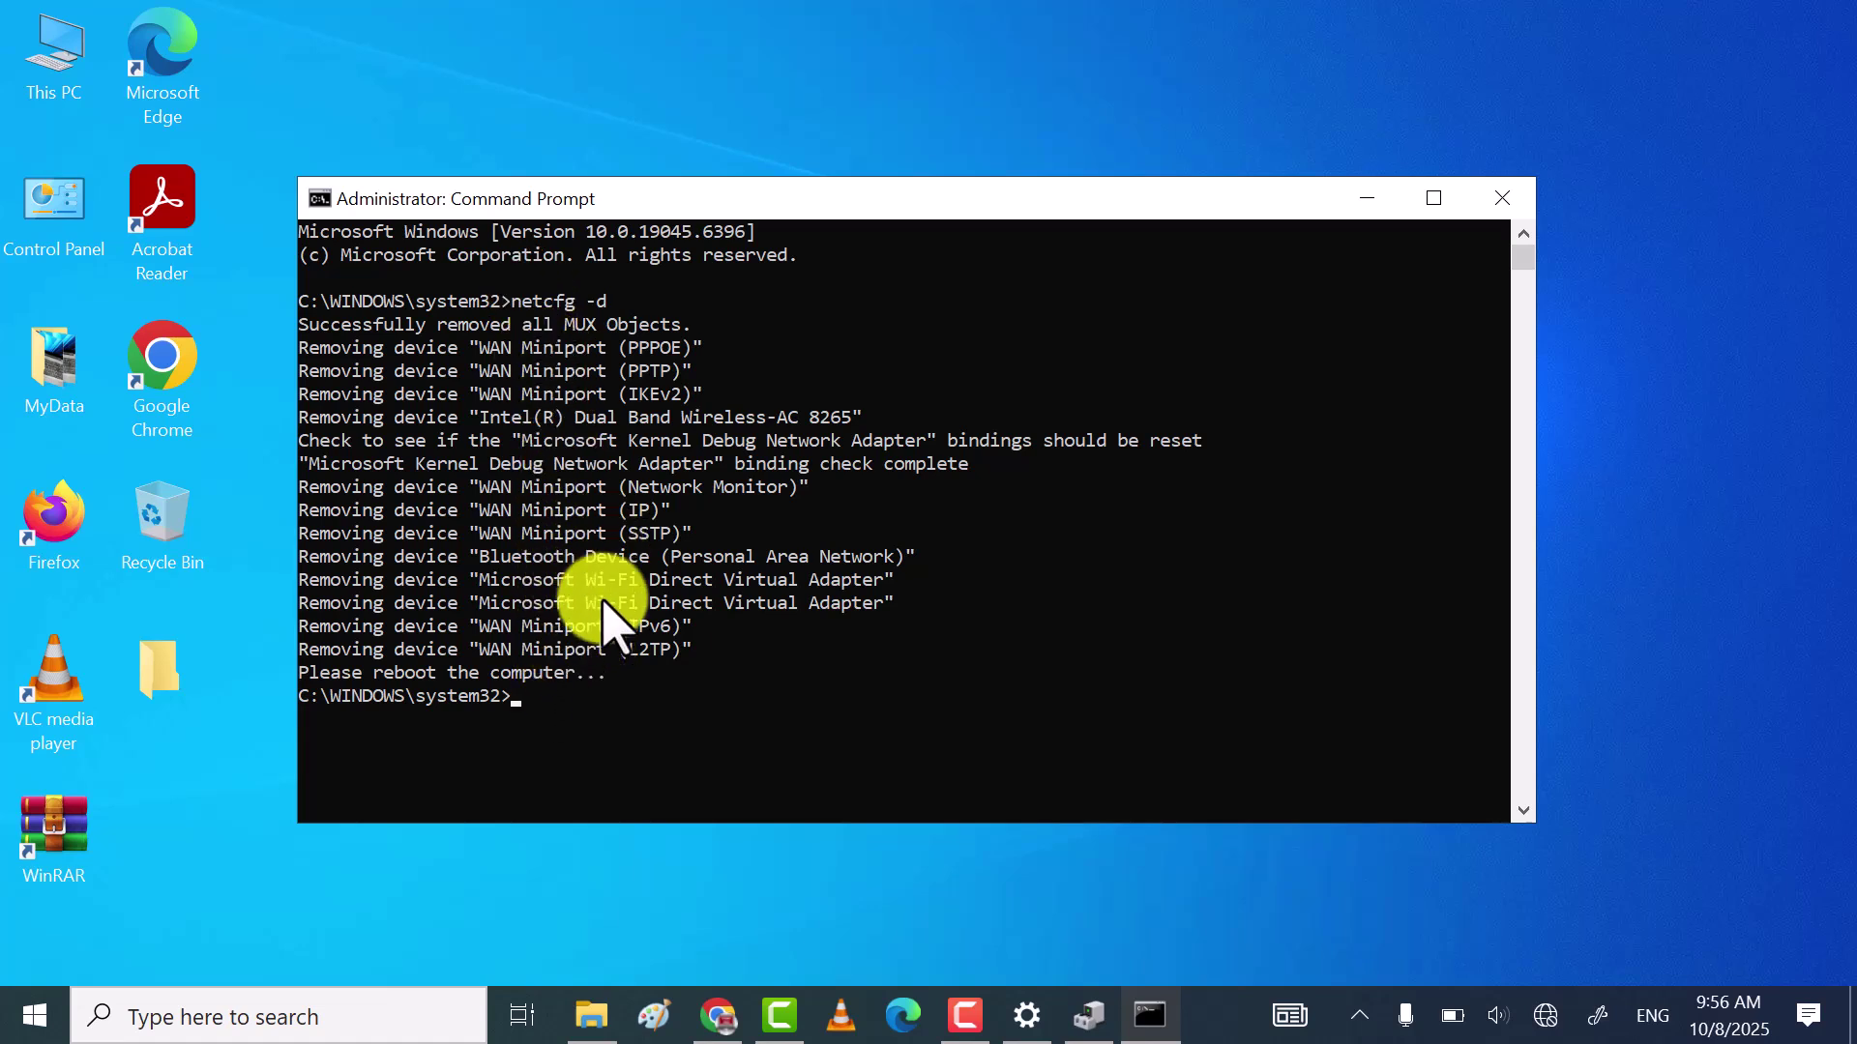
- Run netcfg -d and highlight the 'Successfully removed' and 'Please reboot' output lines
{"action": "scroll", "coordinate": [600, 609], "scroll_direction": "down", "scroll_amount": 1}
{"action": "type", "text": "netcfg -d"}
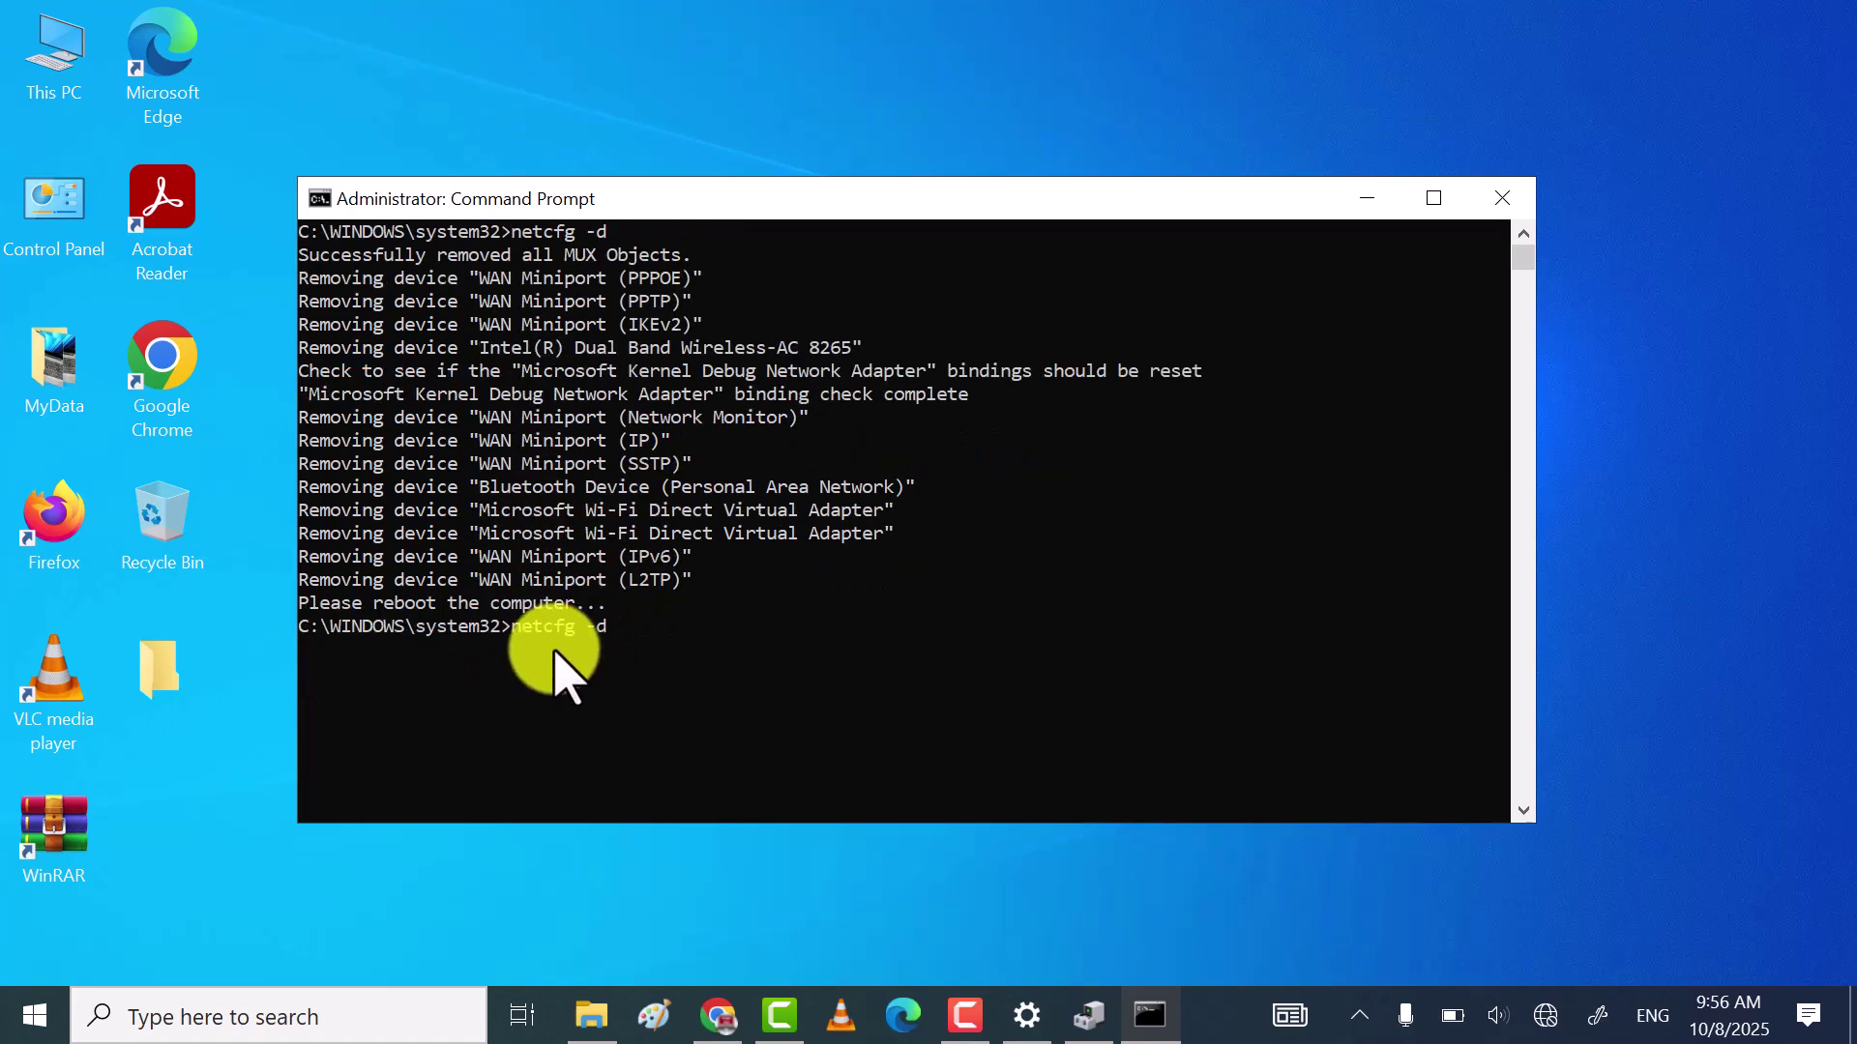
{"action": "key", "text": "Return"}
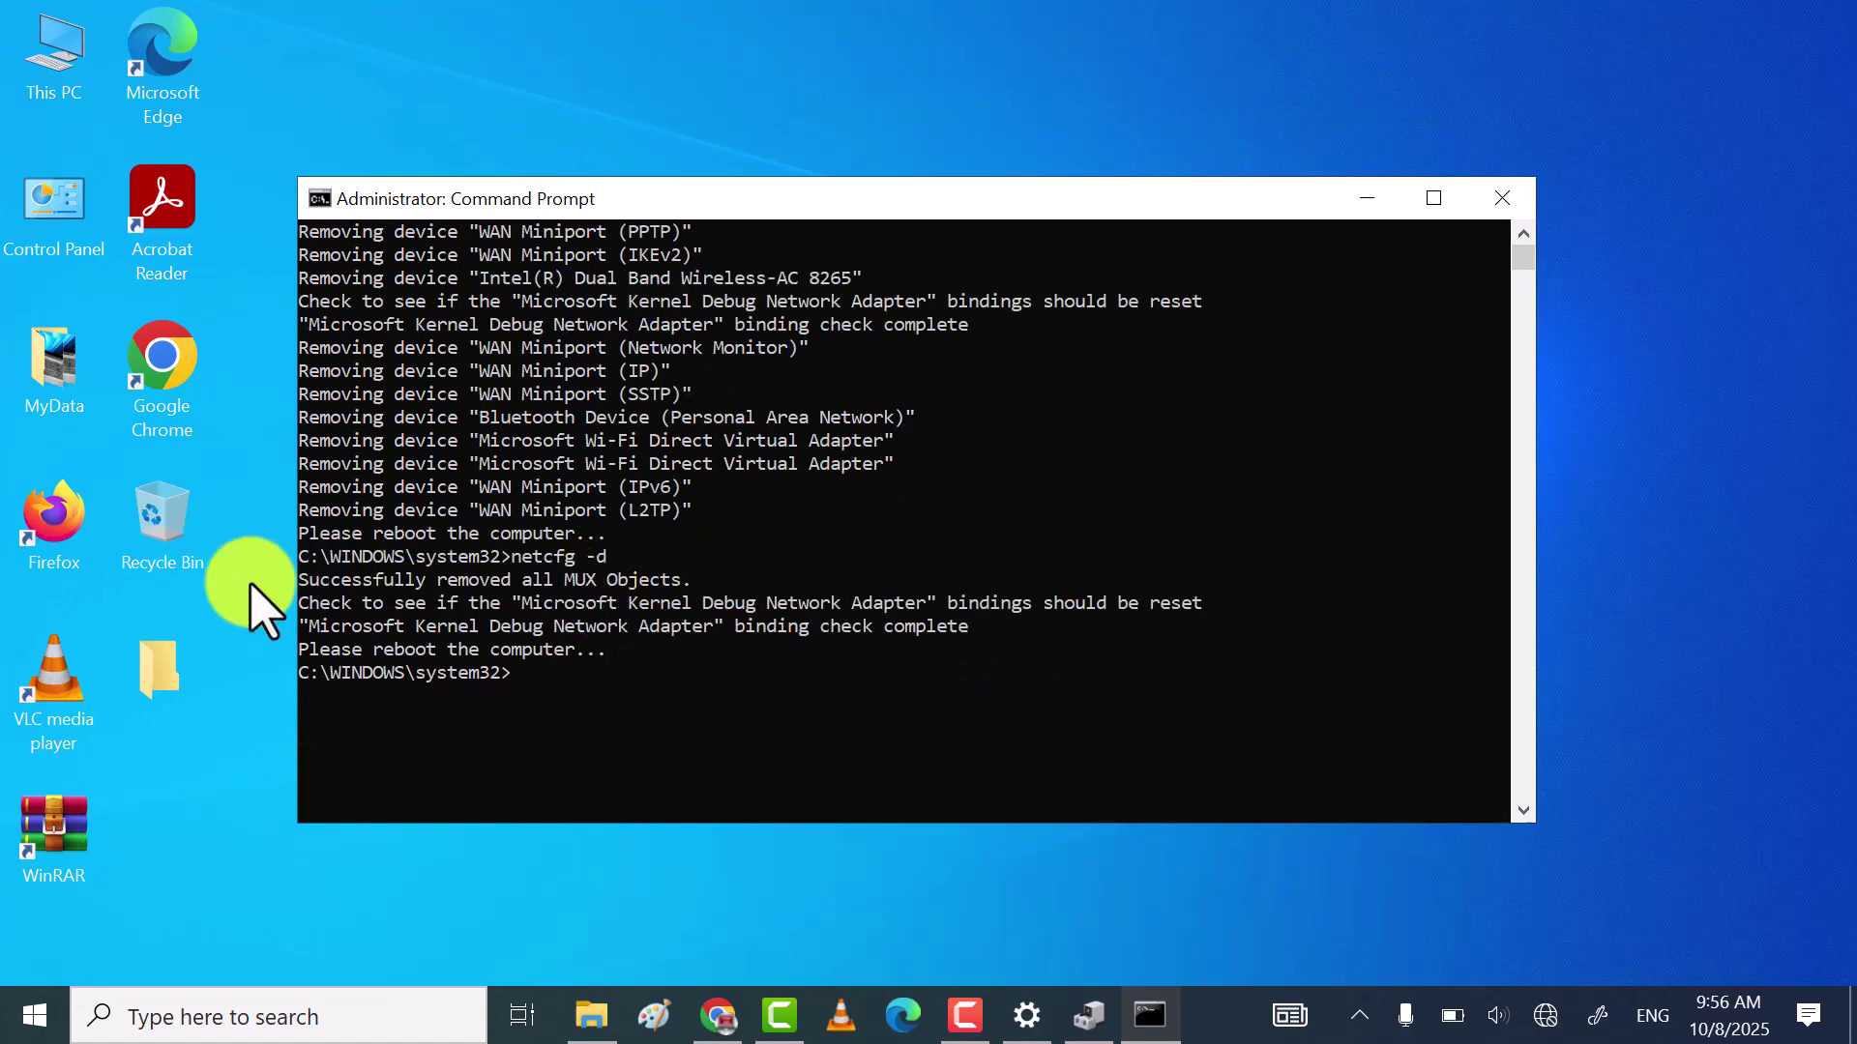
{"action": "left_click_drag", "start_coordinate": [300, 581], "coordinate": [683, 582]}
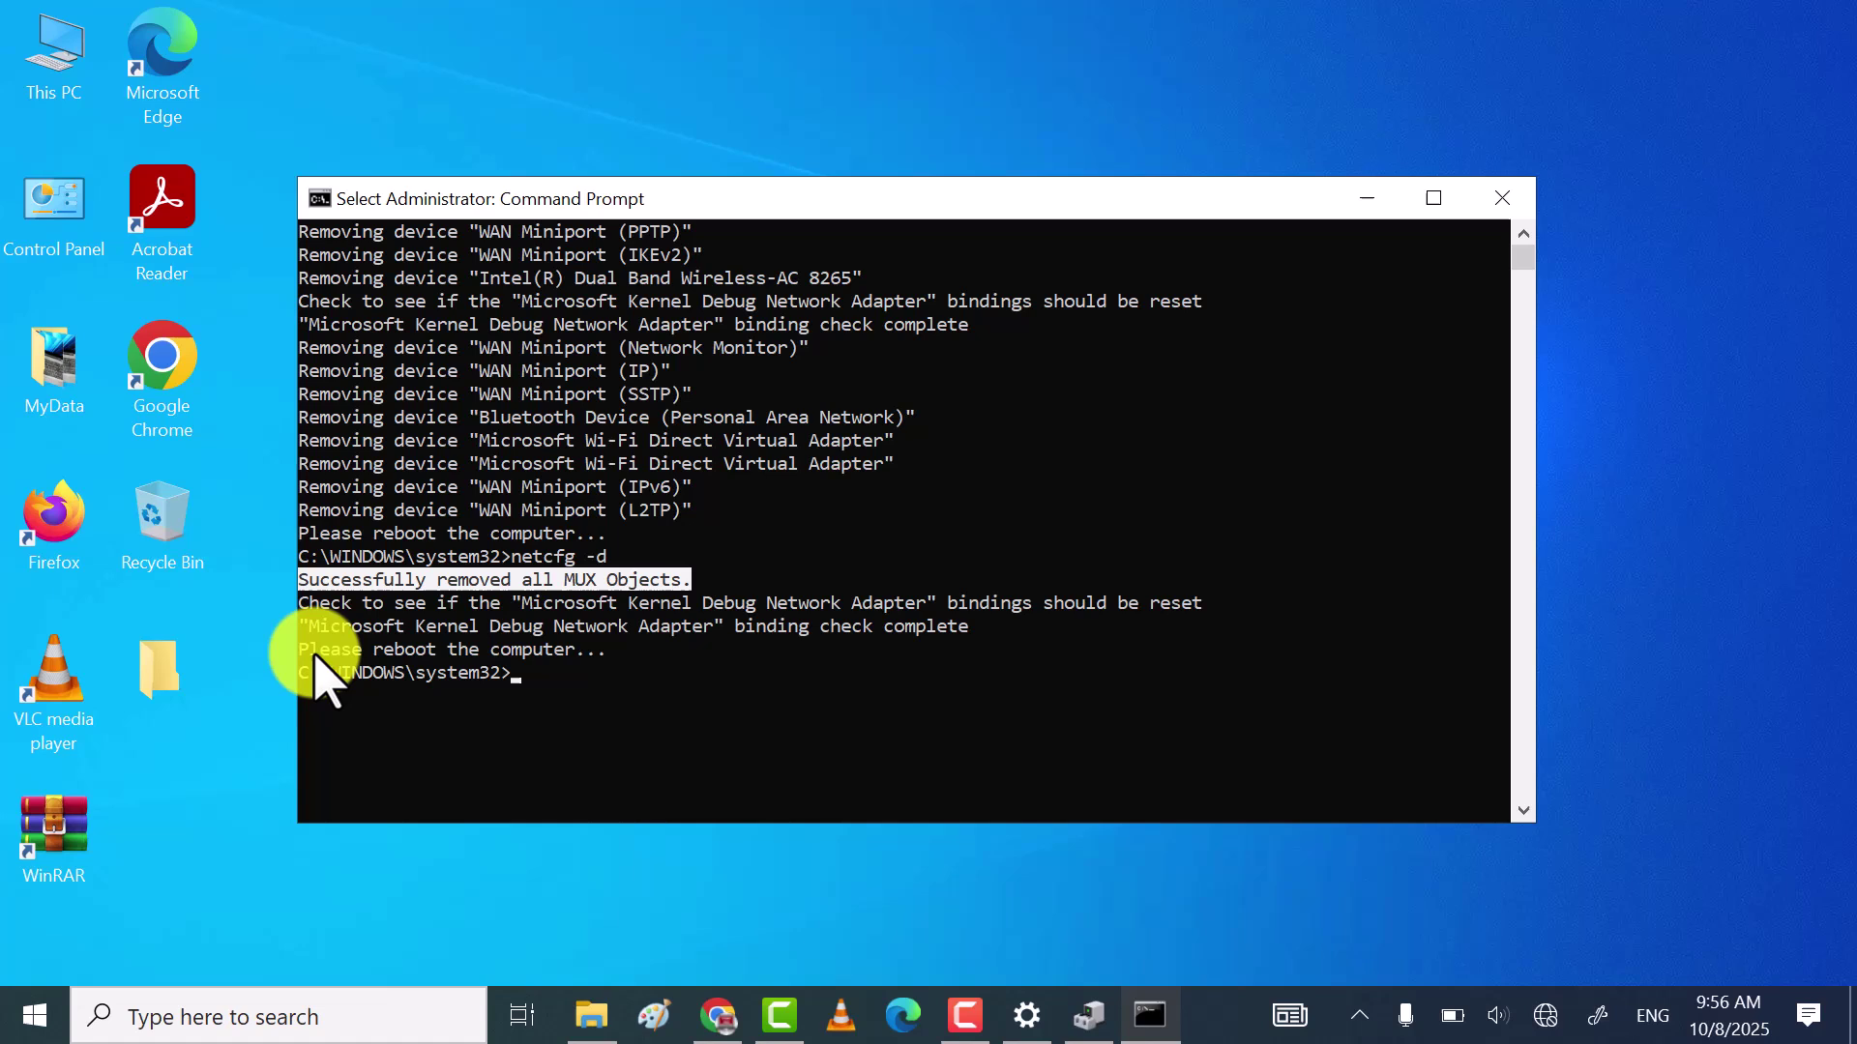
{"action": "left_click_drag", "start_coordinate": [303, 649], "coordinate": [606, 650]}
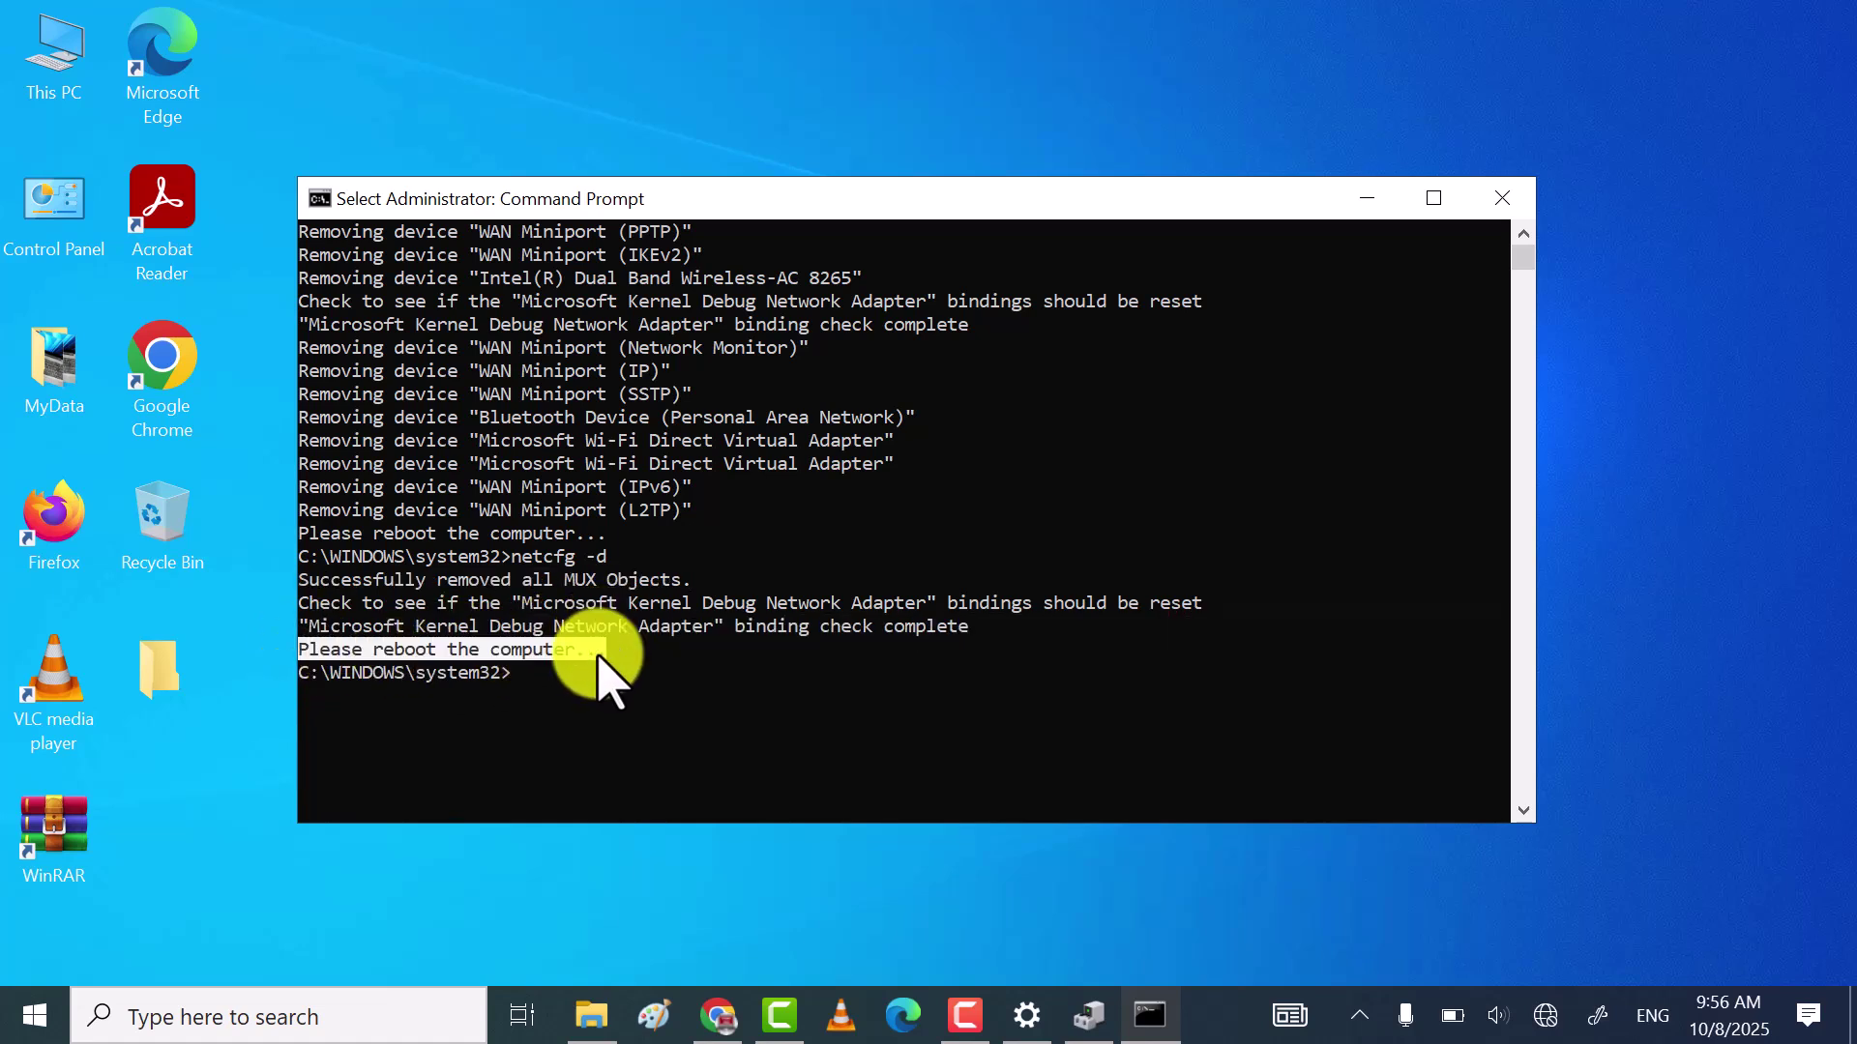
- Minimize Command Prompt and restart Windows via Start > Power > Restart
{"action": "left_click", "coordinate": [1368, 200]}
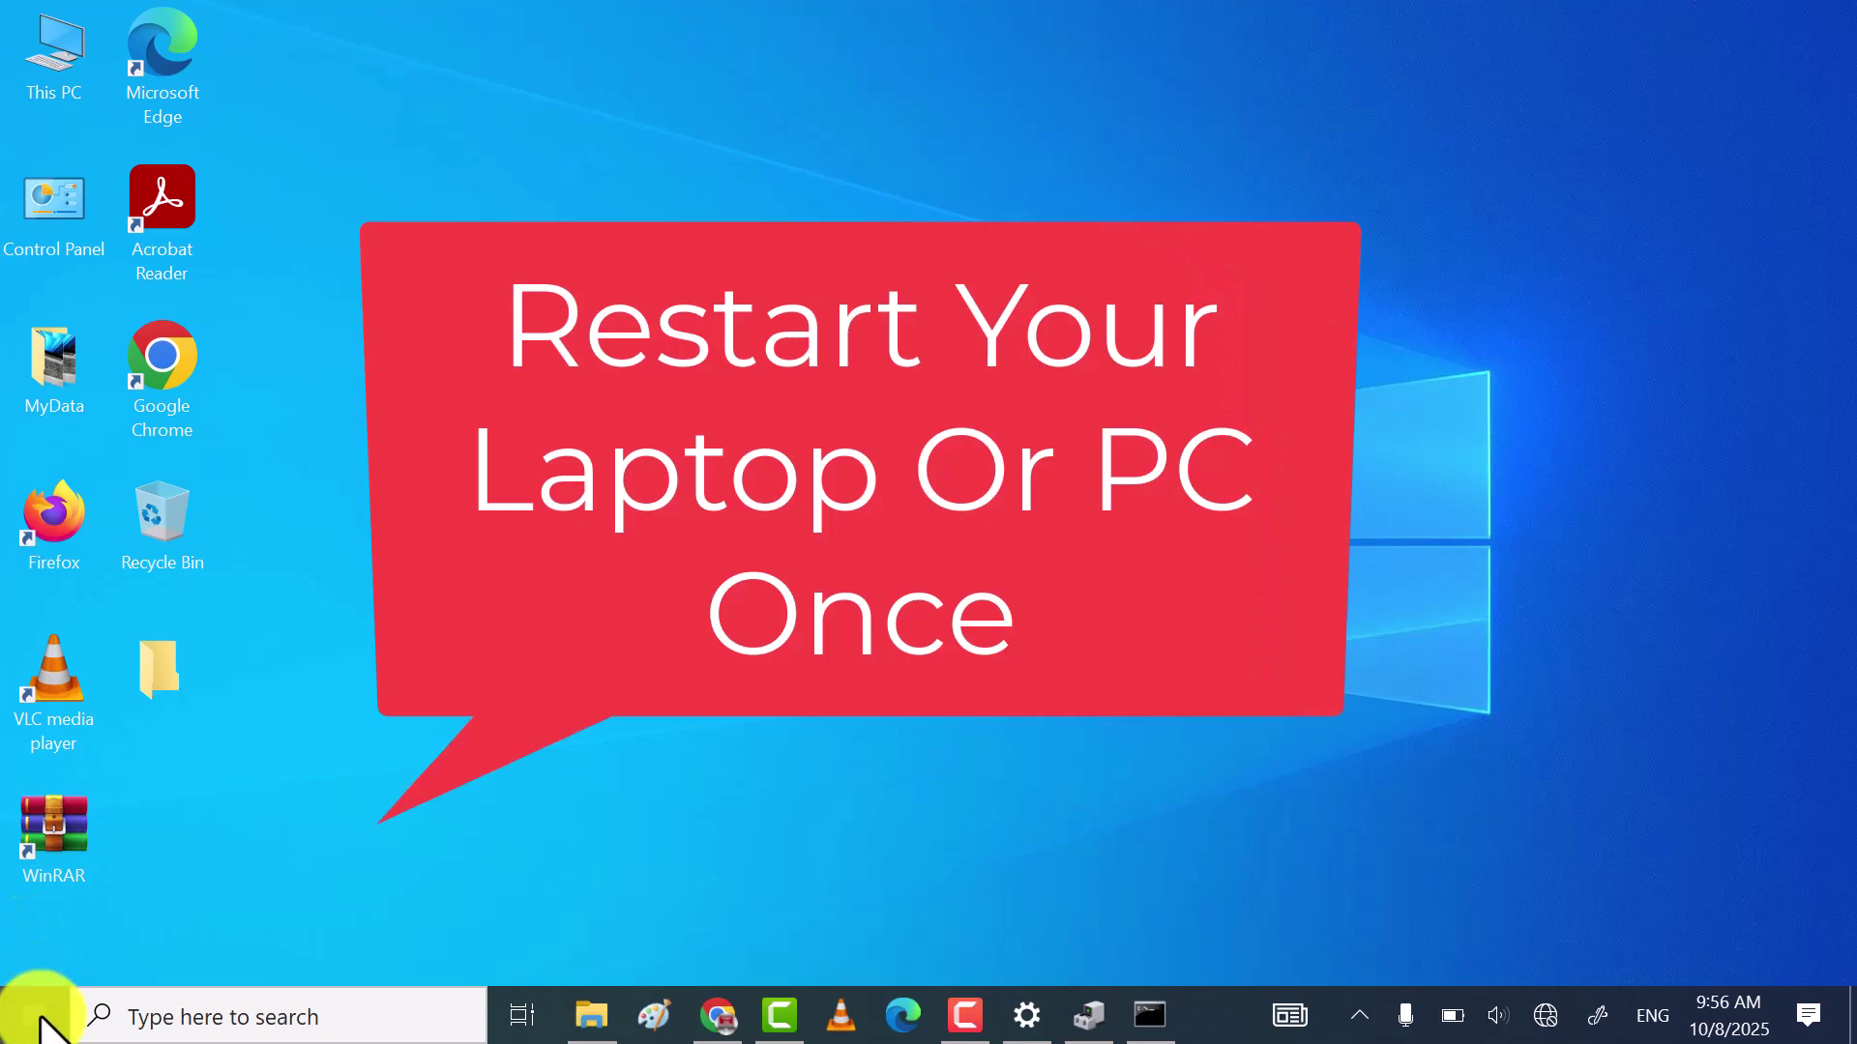
{"action": "left_click", "coordinate": [42, 1029]}
{"action": "left_click", "coordinate": [39, 953]}
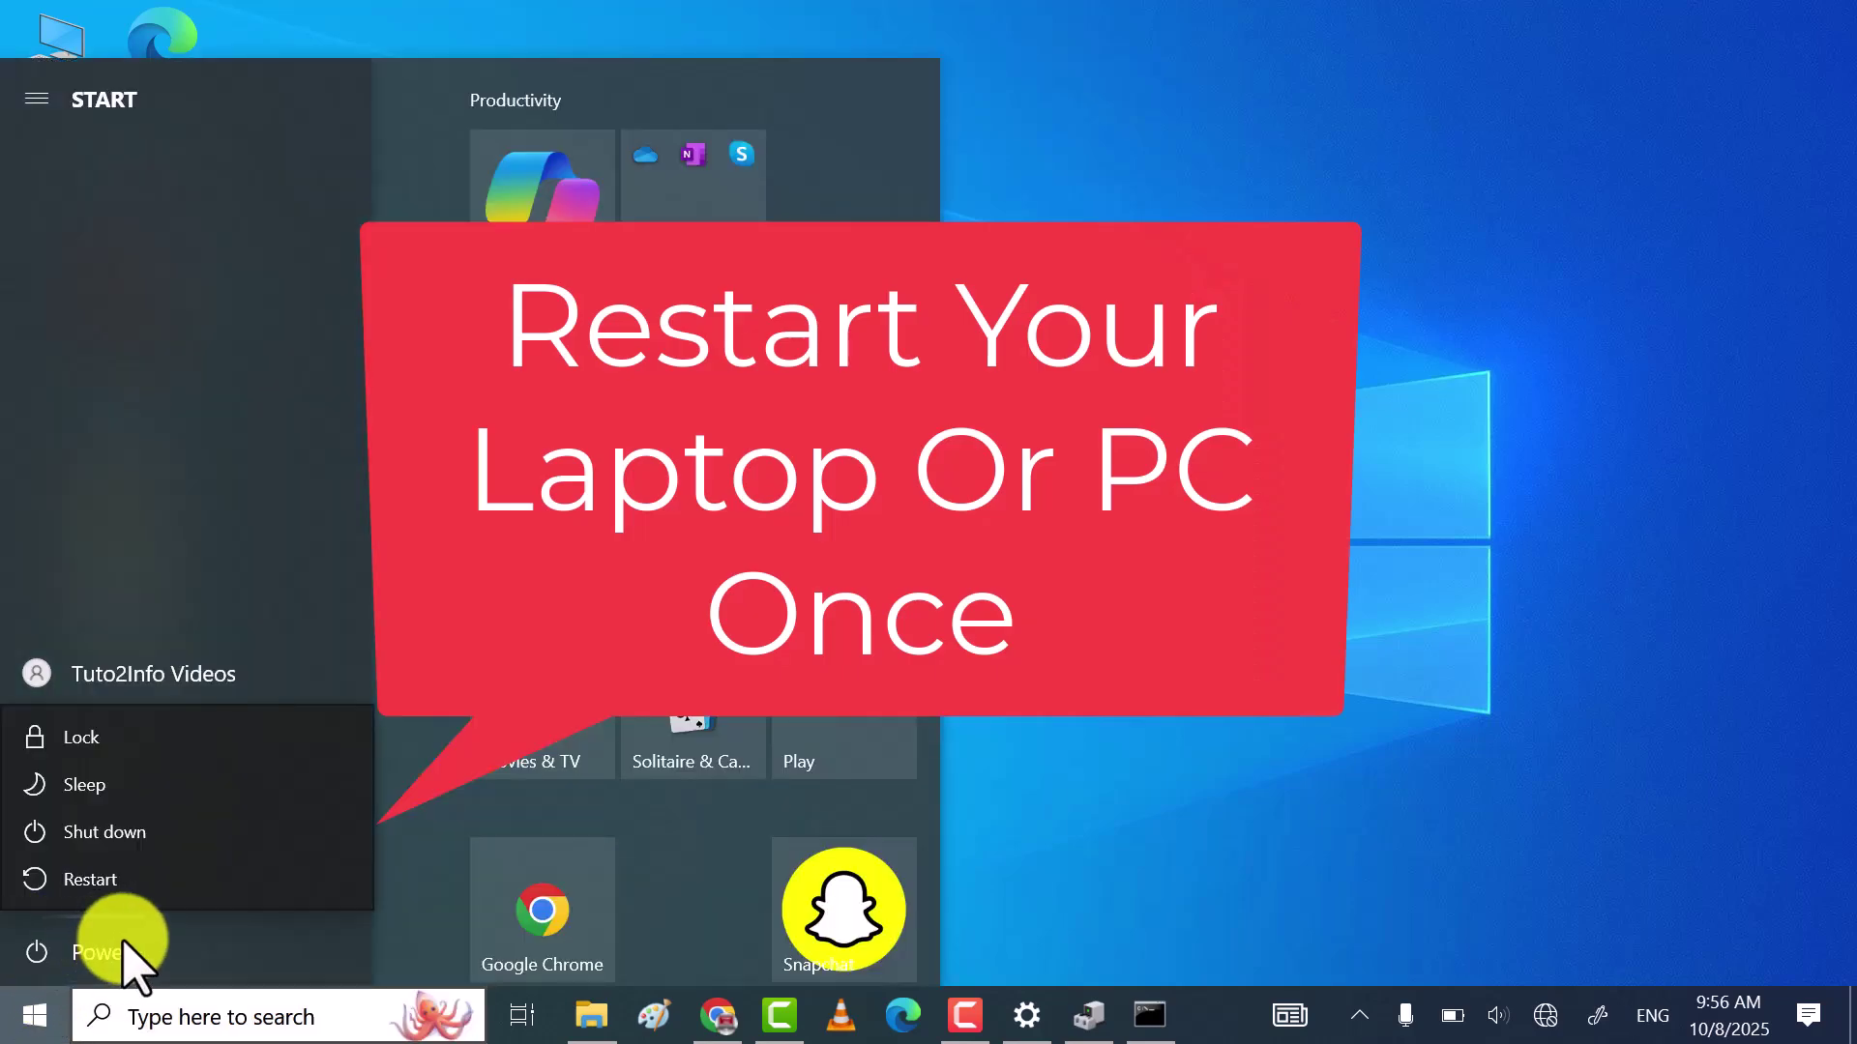
{"action": "left_click", "coordinate": [170, 882]}
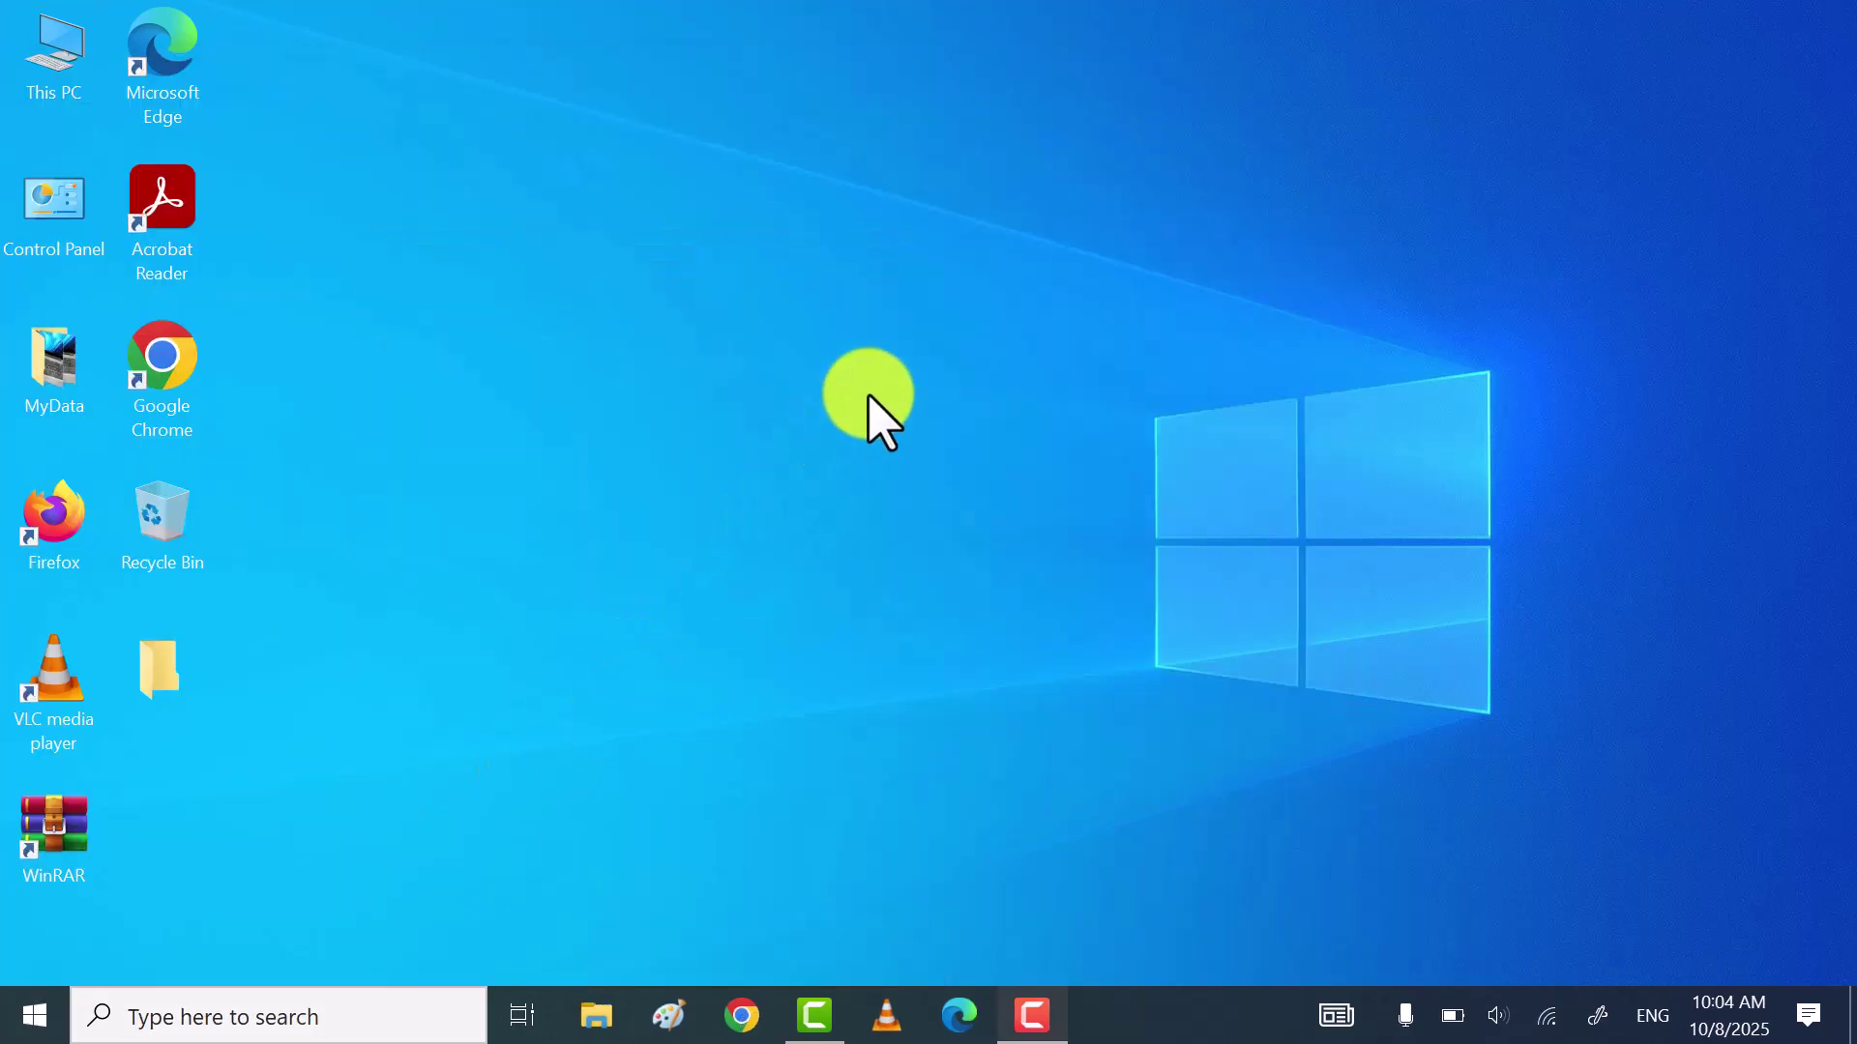
{"action": "right_click", "coordinate": [868, 396]}
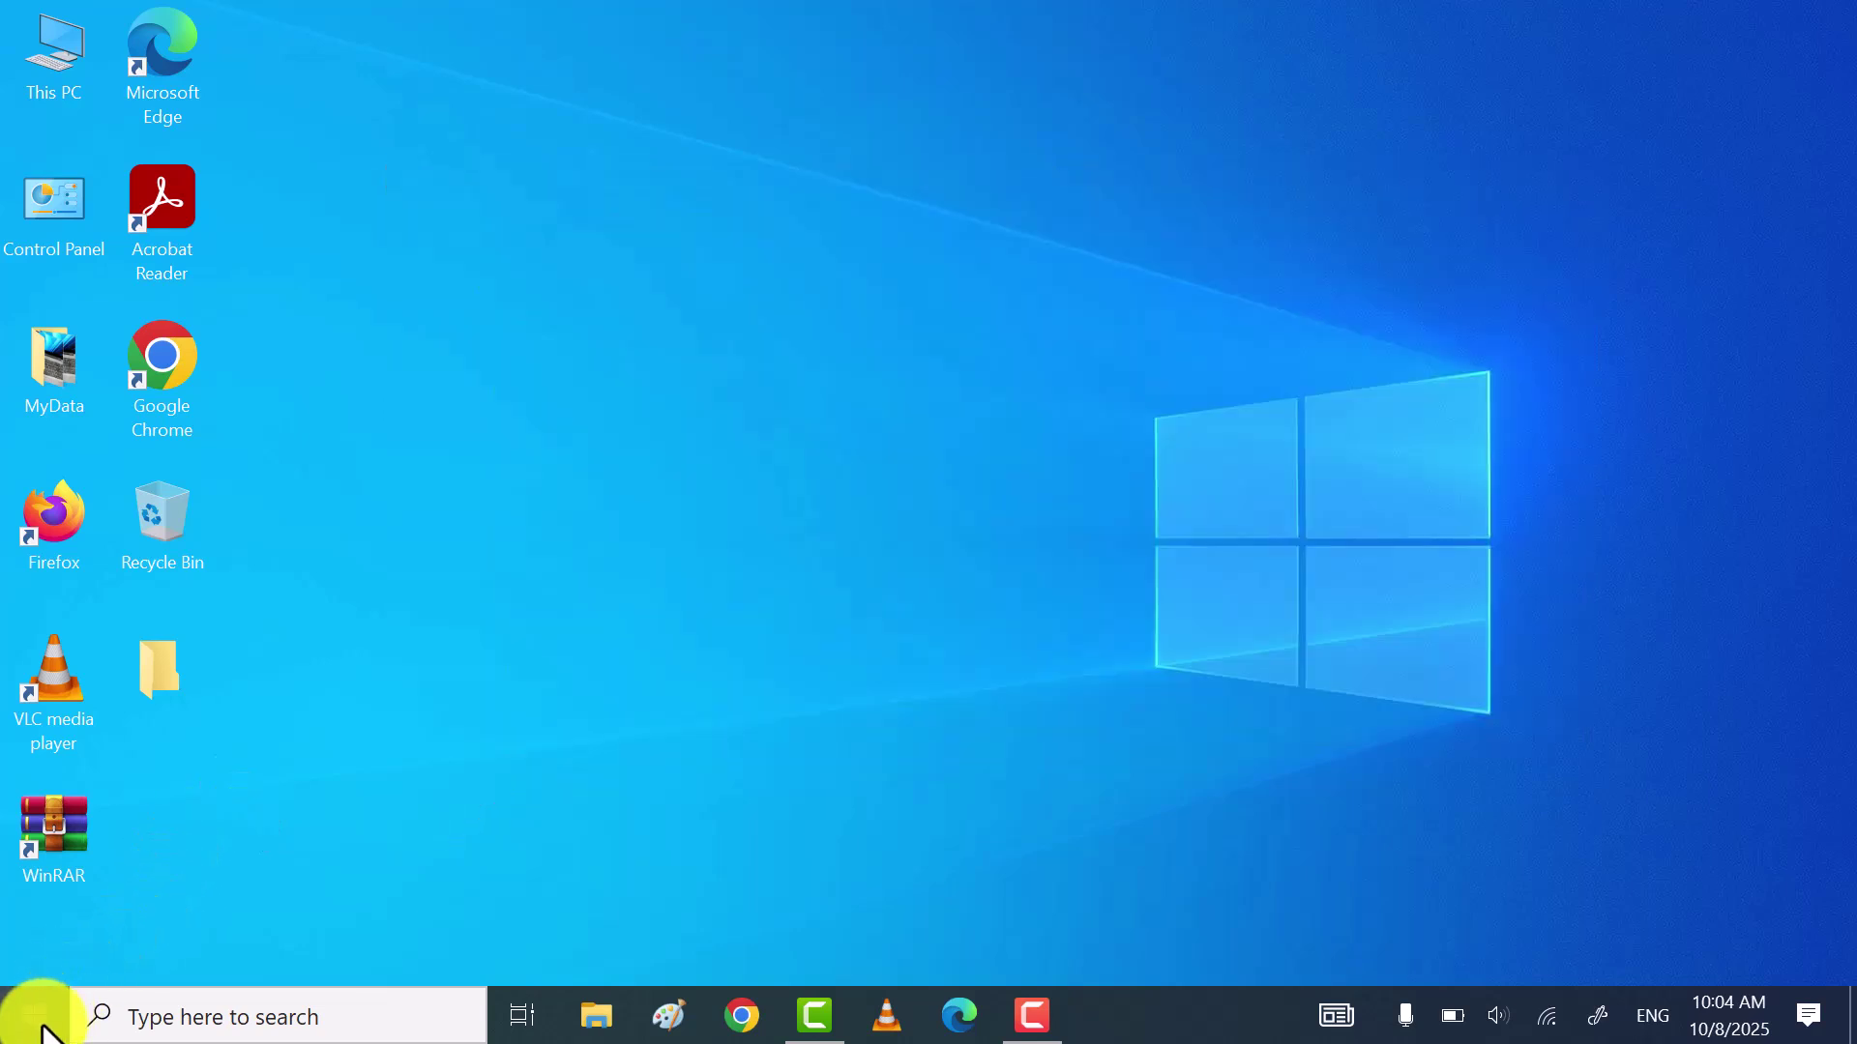
- Turn Bluetooth on in Settings > Devices > Bluetooth & other devices
{"action": "left_click", "coordinate": [38, 1013]}
{"action": "mouse_move", "coordinate": [109, 881]}
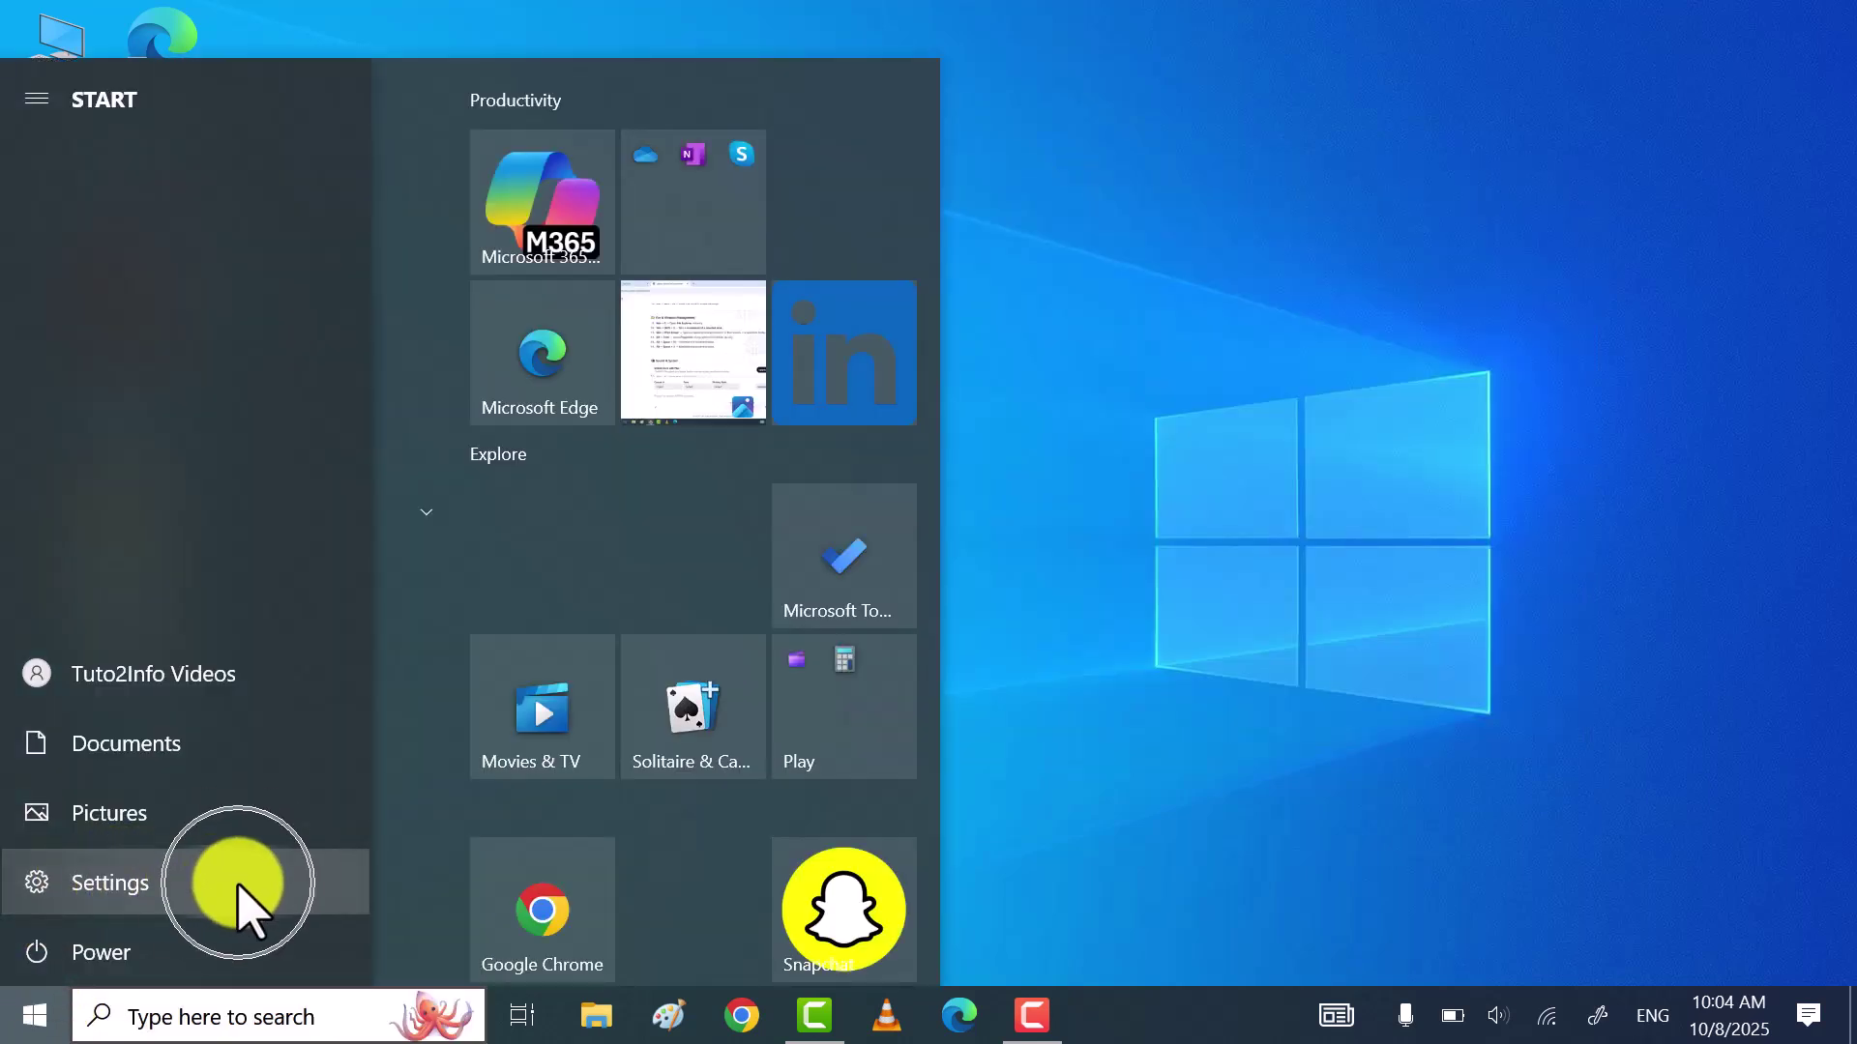
{"action": "left_click", "coordinate": [239, 902]}
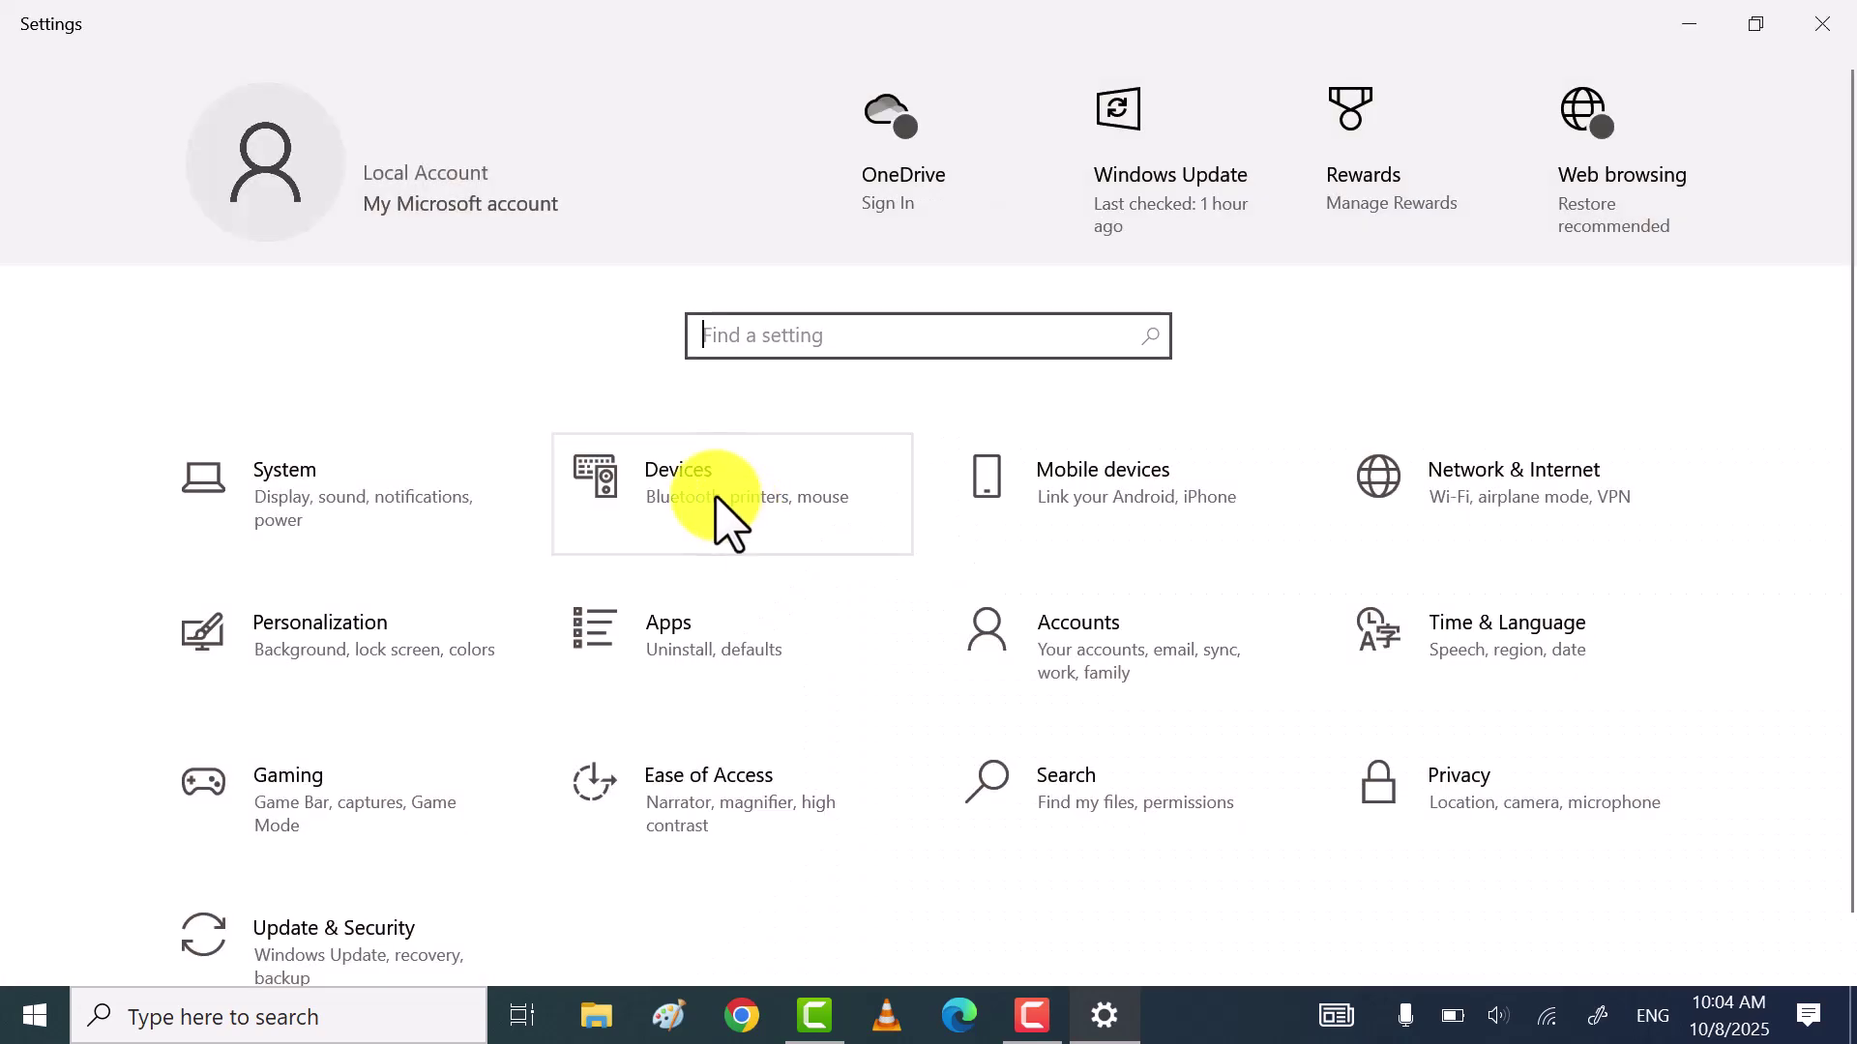
{"action": "left_click", "coordinate": [716, 496]}
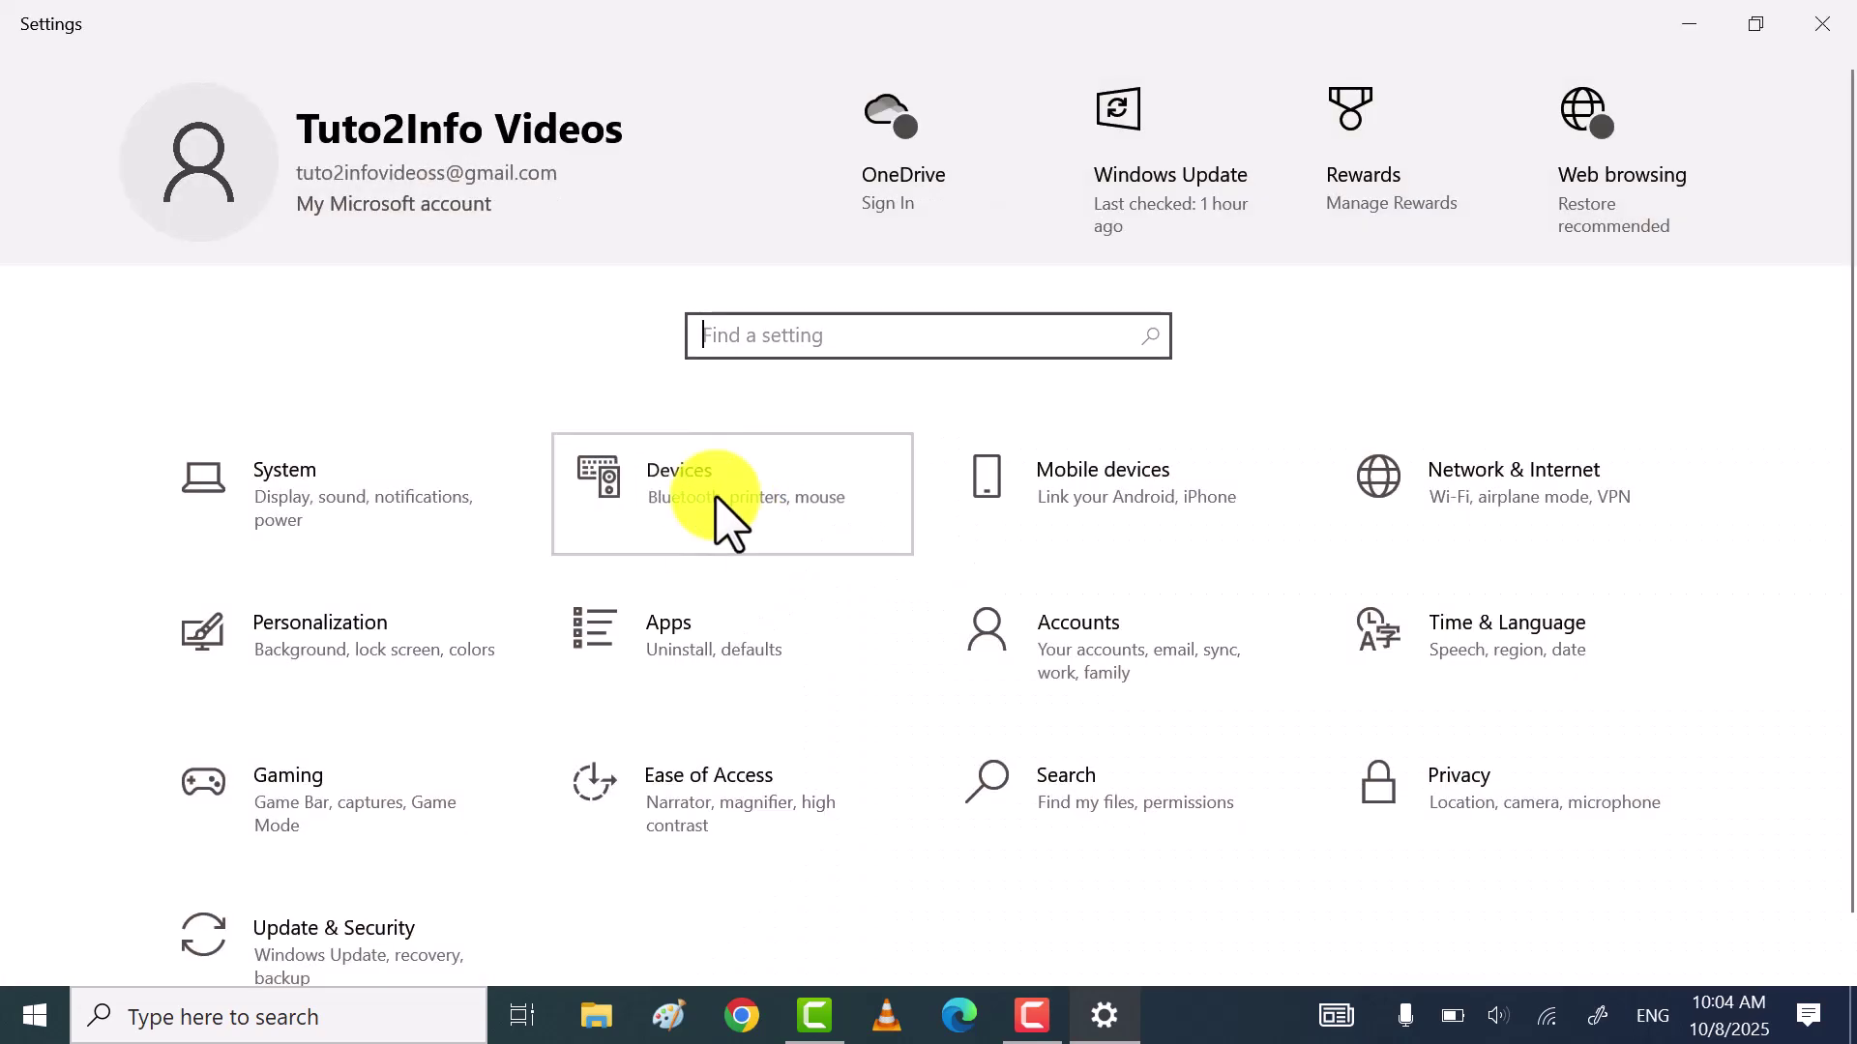
{"action": "left_click", "coordinate": [716, 496]}
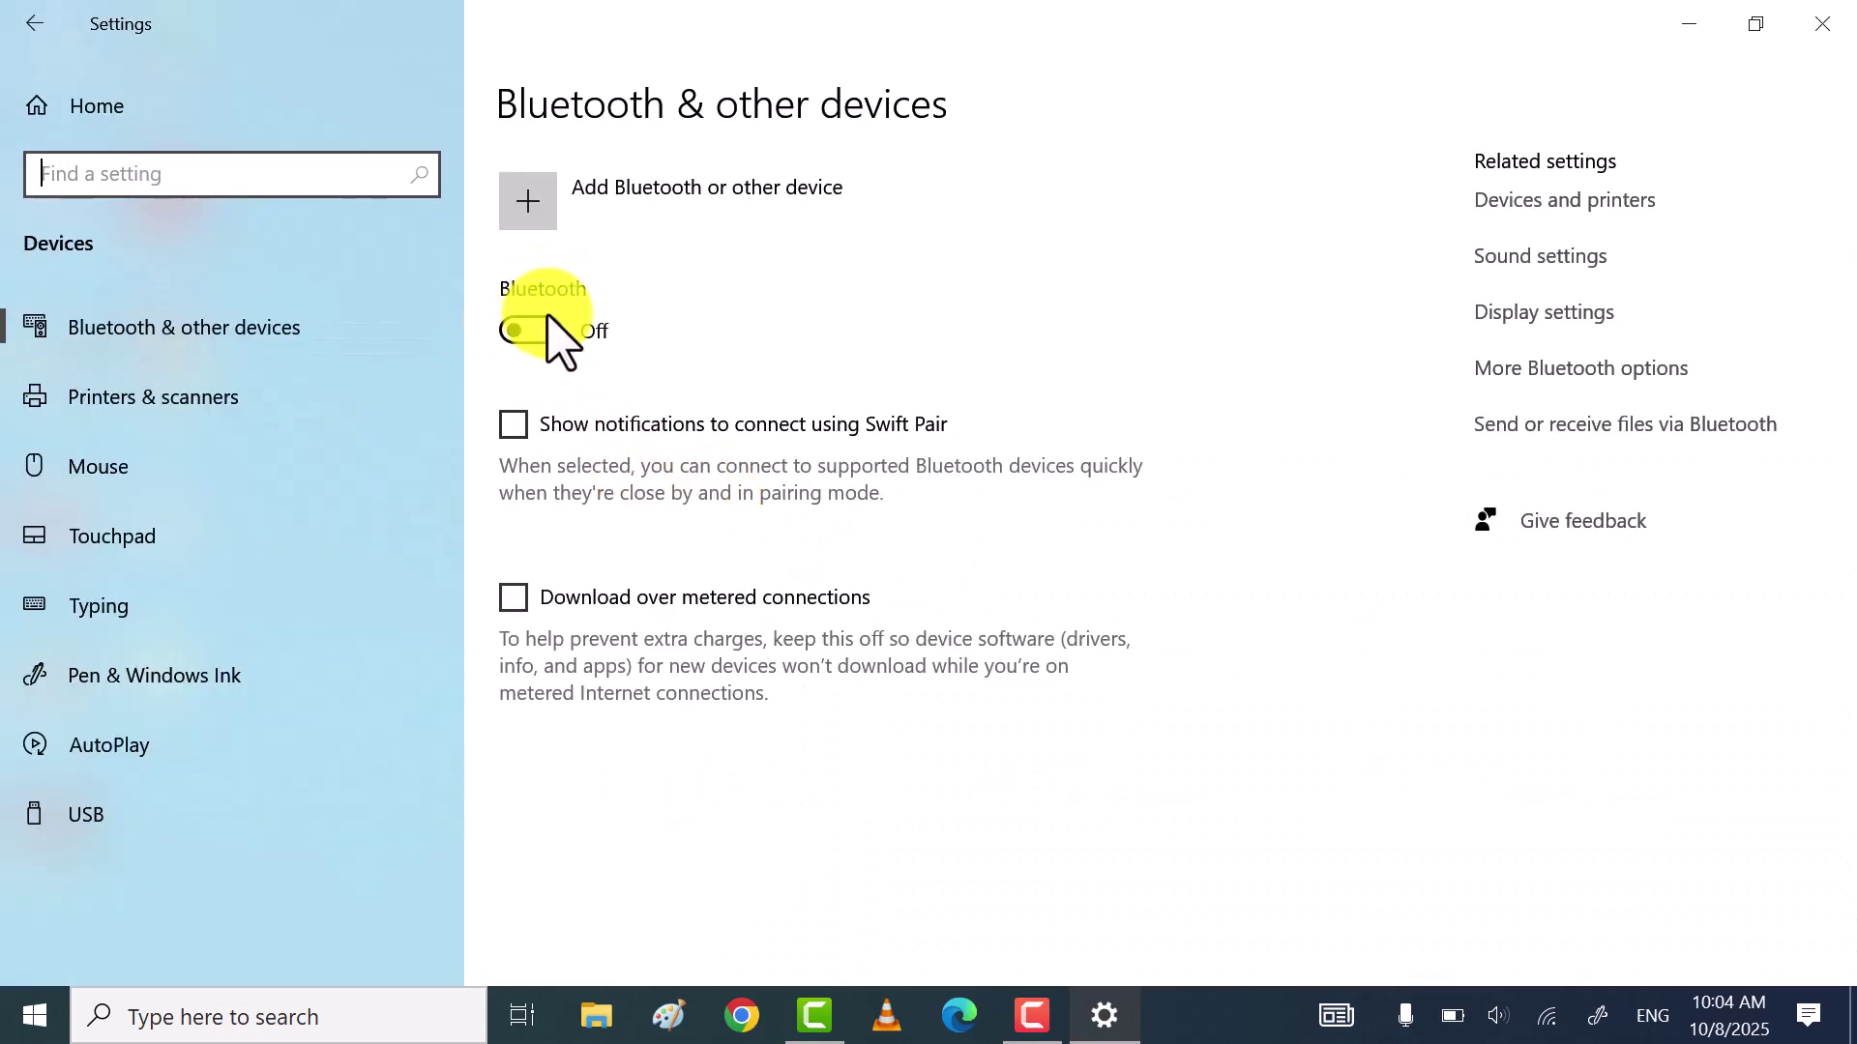
{"action": "left_click", "coordinate": [543, 331]}
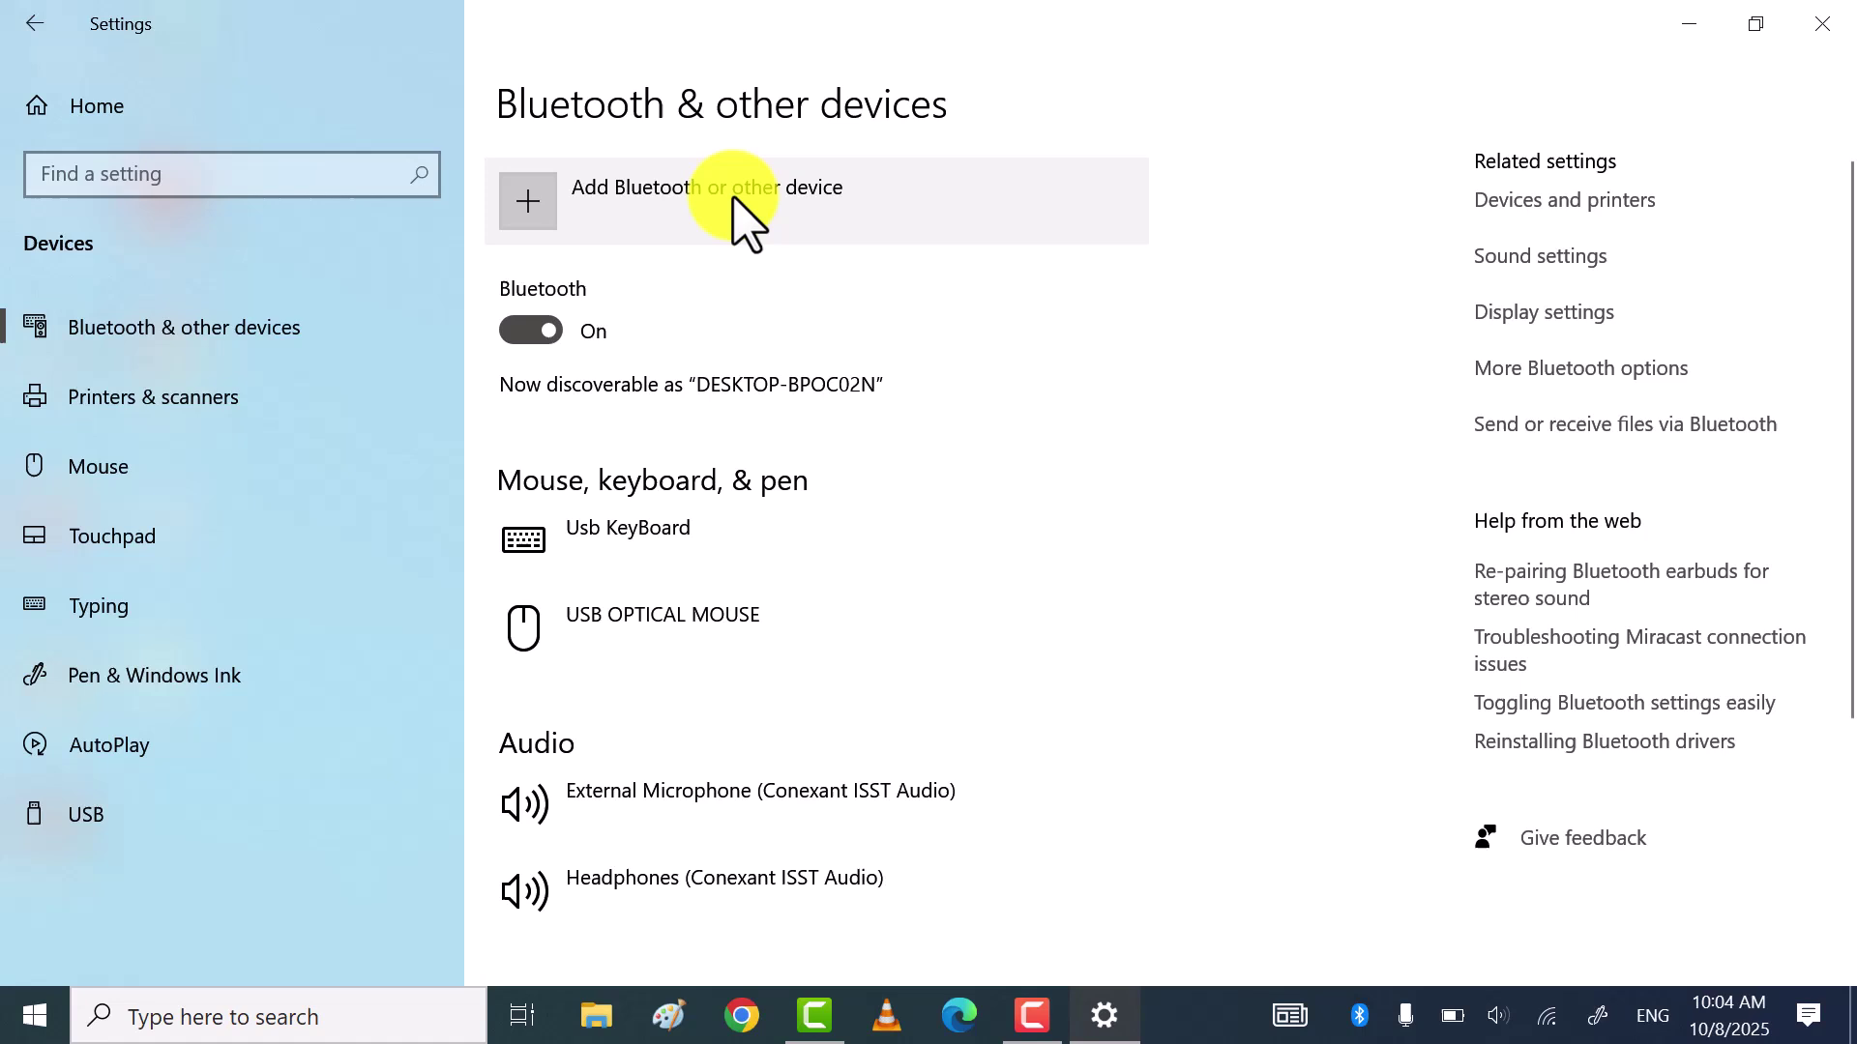
- Add a Bluetooth device and start connecting to the realme C53 phone
{"action": "left_click", "coordinate": [745, 218]}
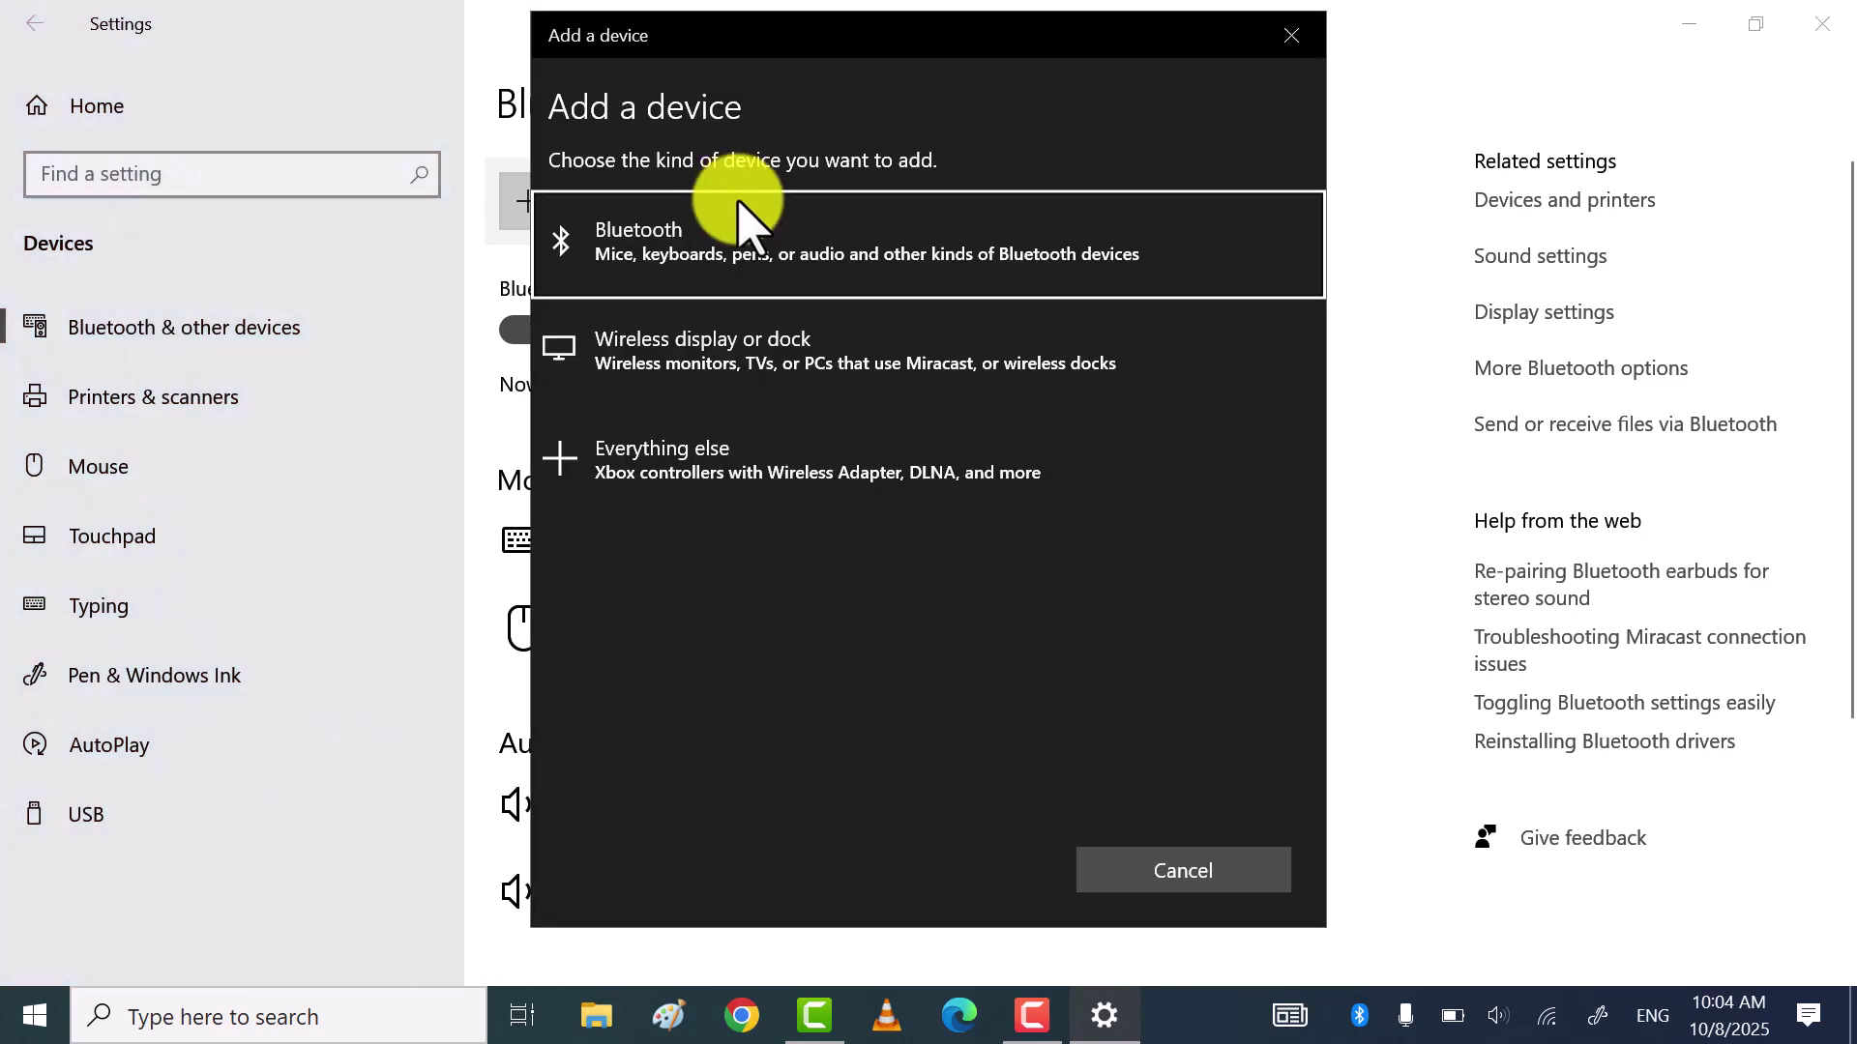
{"action": "left_click", "coordinate": [829, 254]}
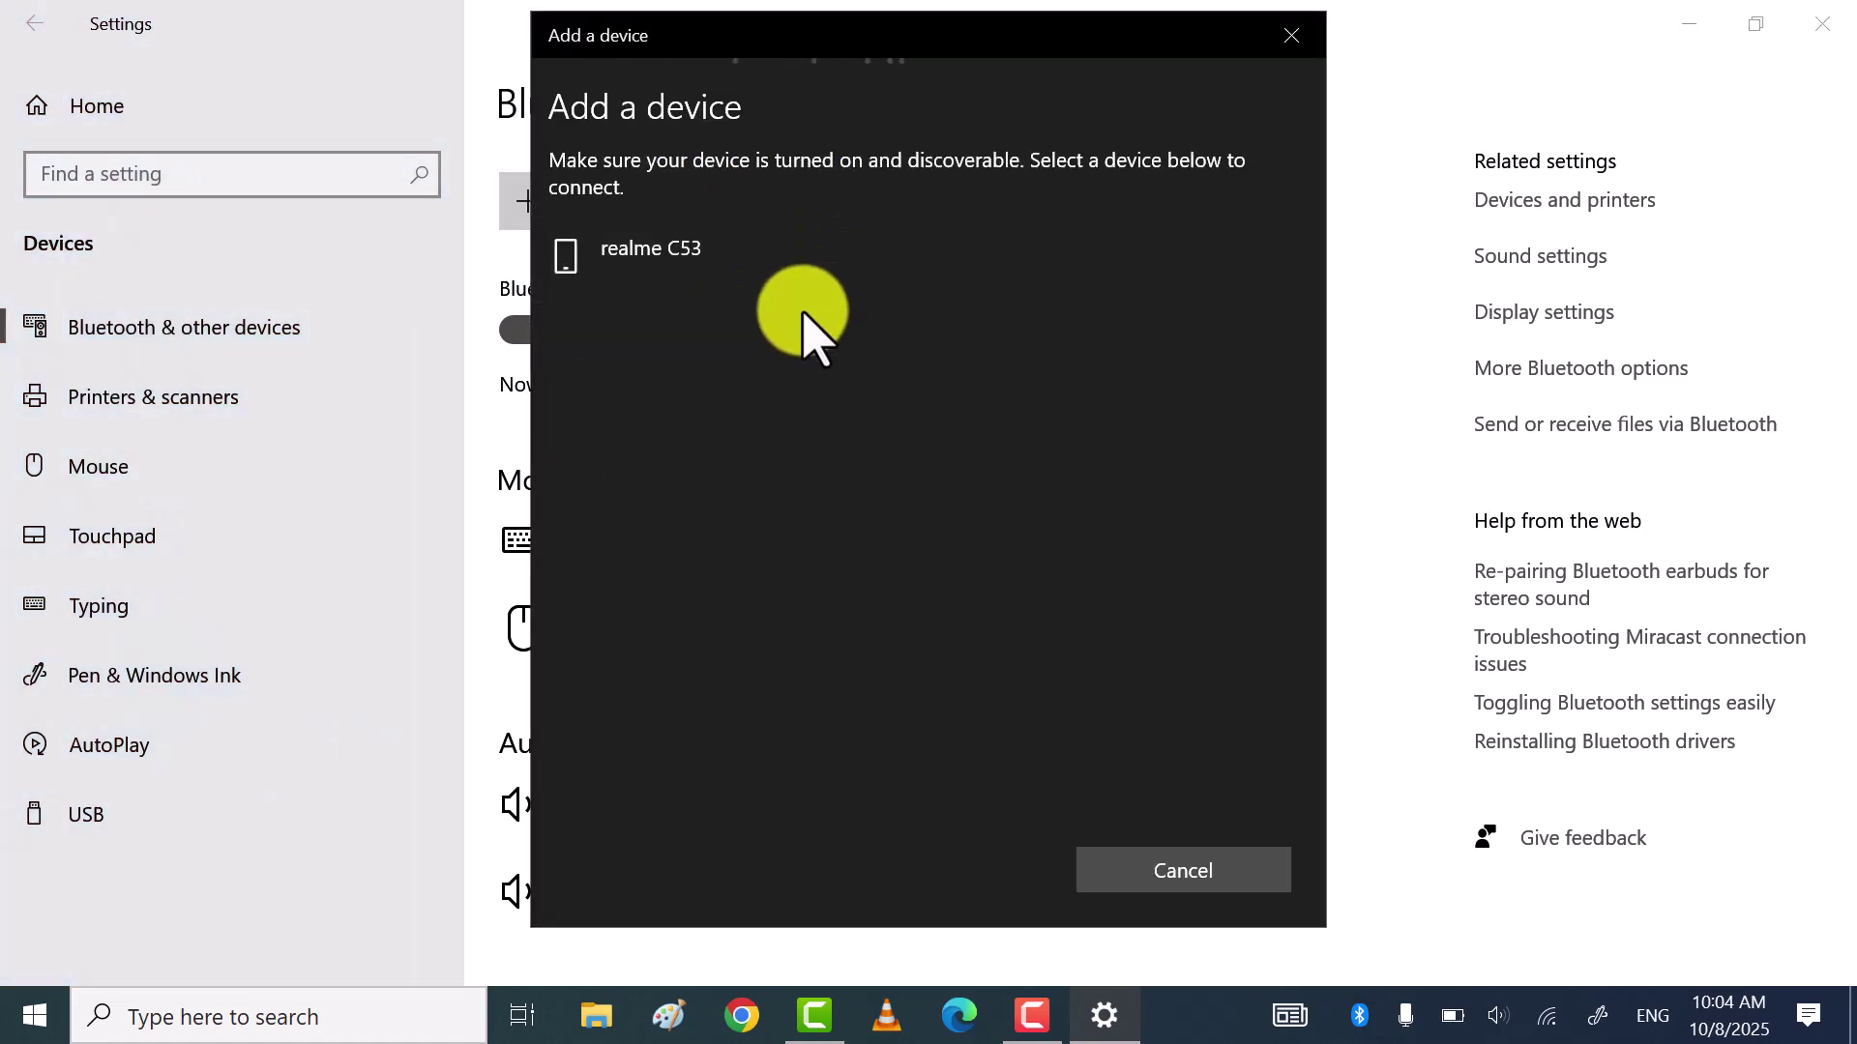
{"action": "left_click", "coordinate": [769, 269]}
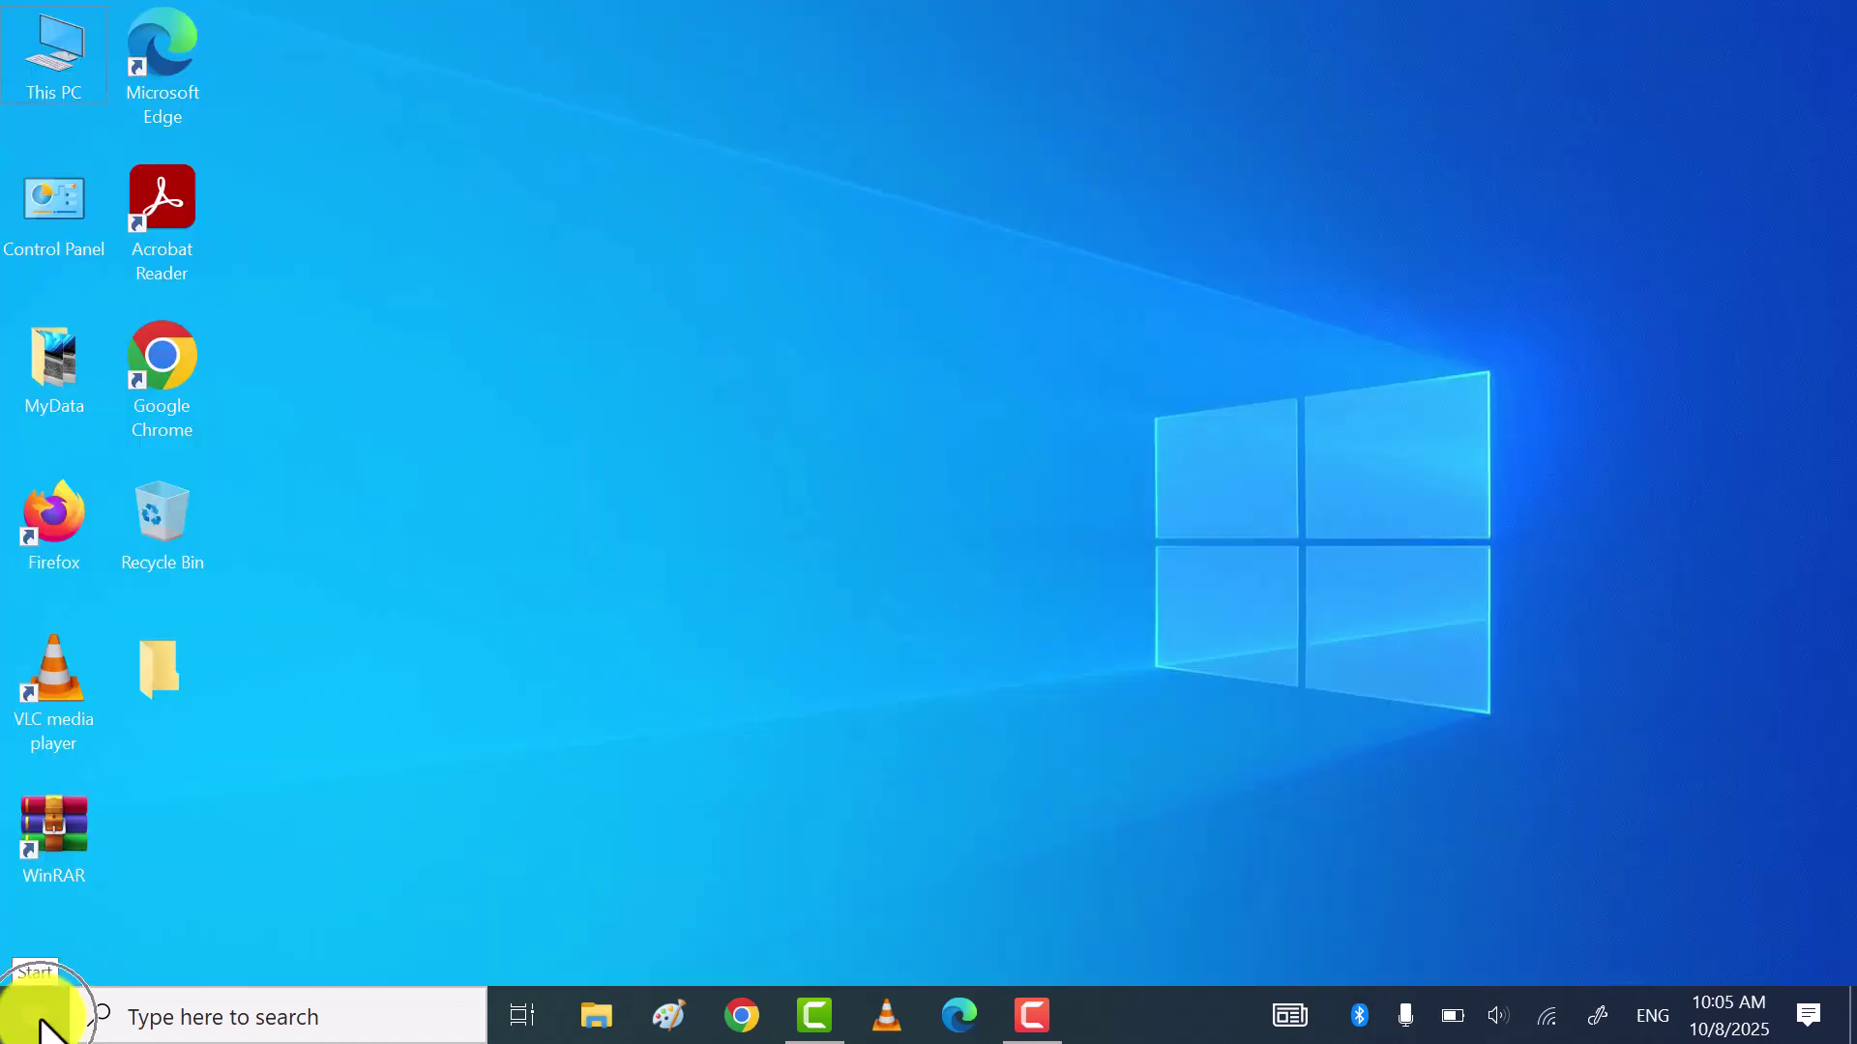
{"action": "right_click", "coordinate": [39, 1021]}
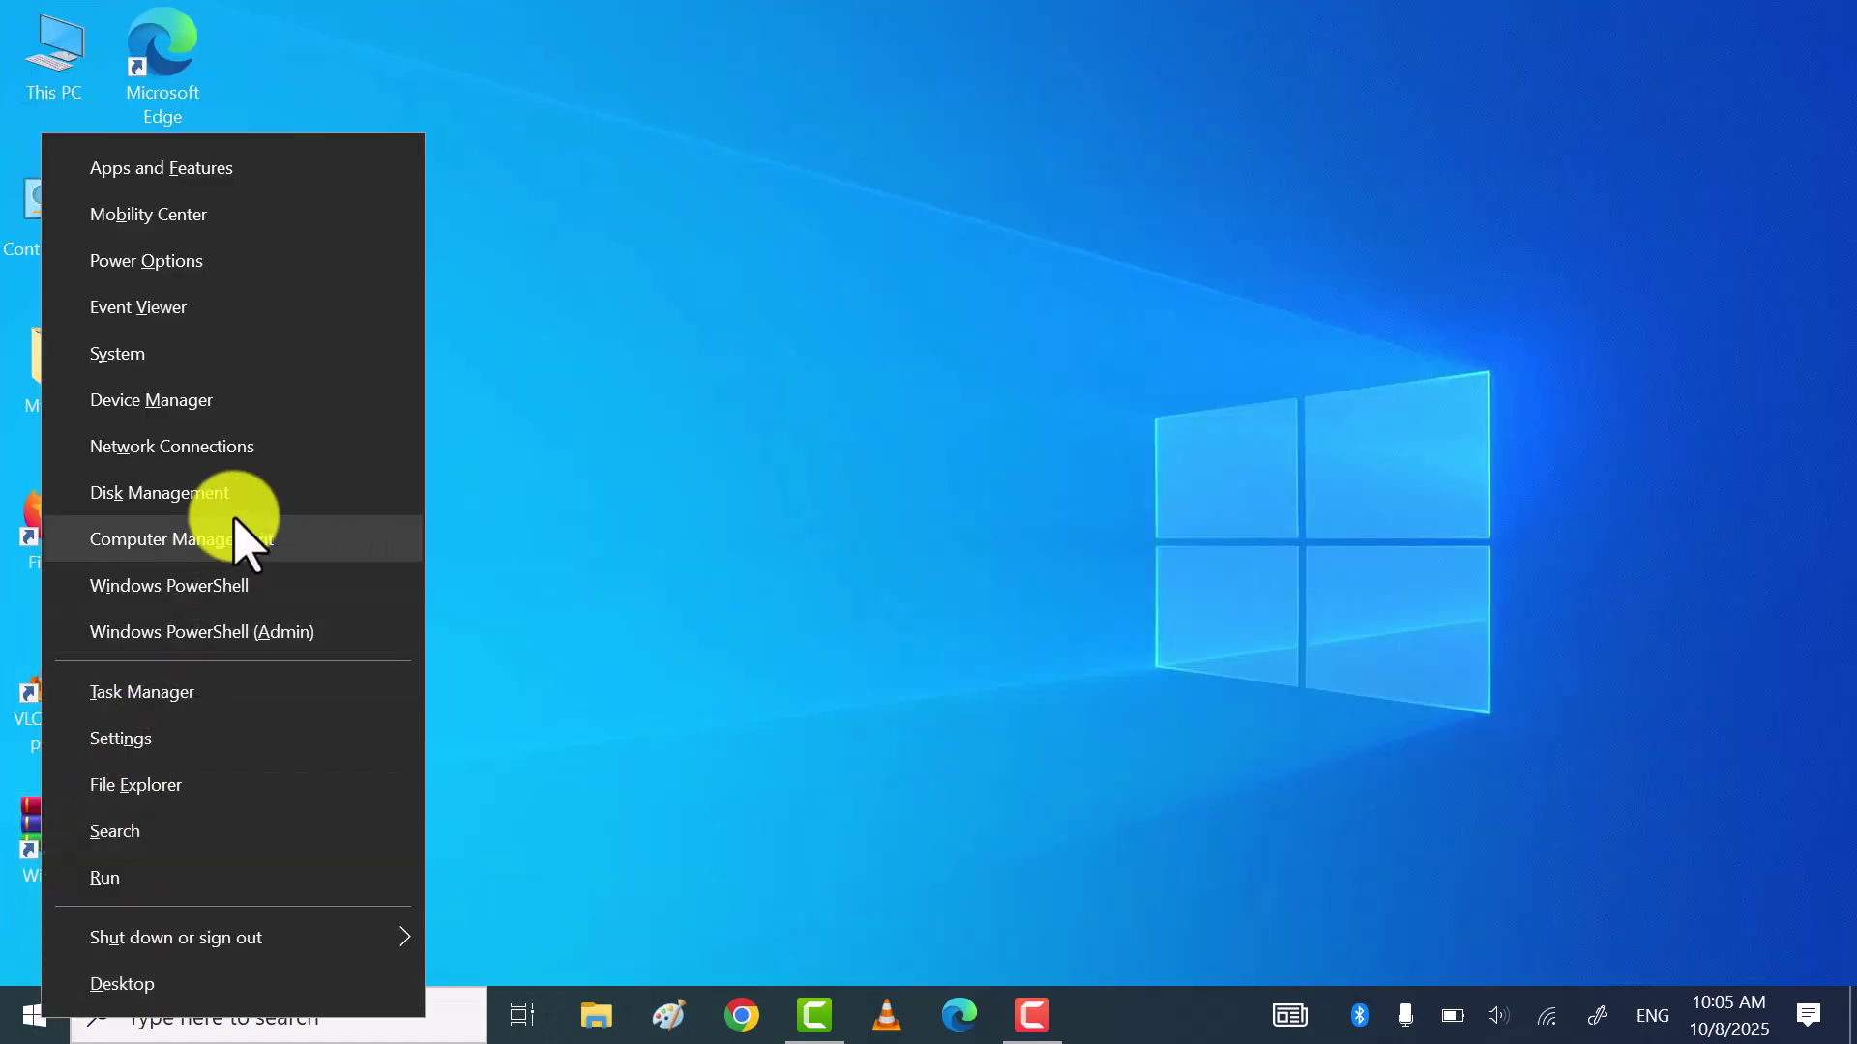
{"action": "left_click", "coordinate": [298, 397]}
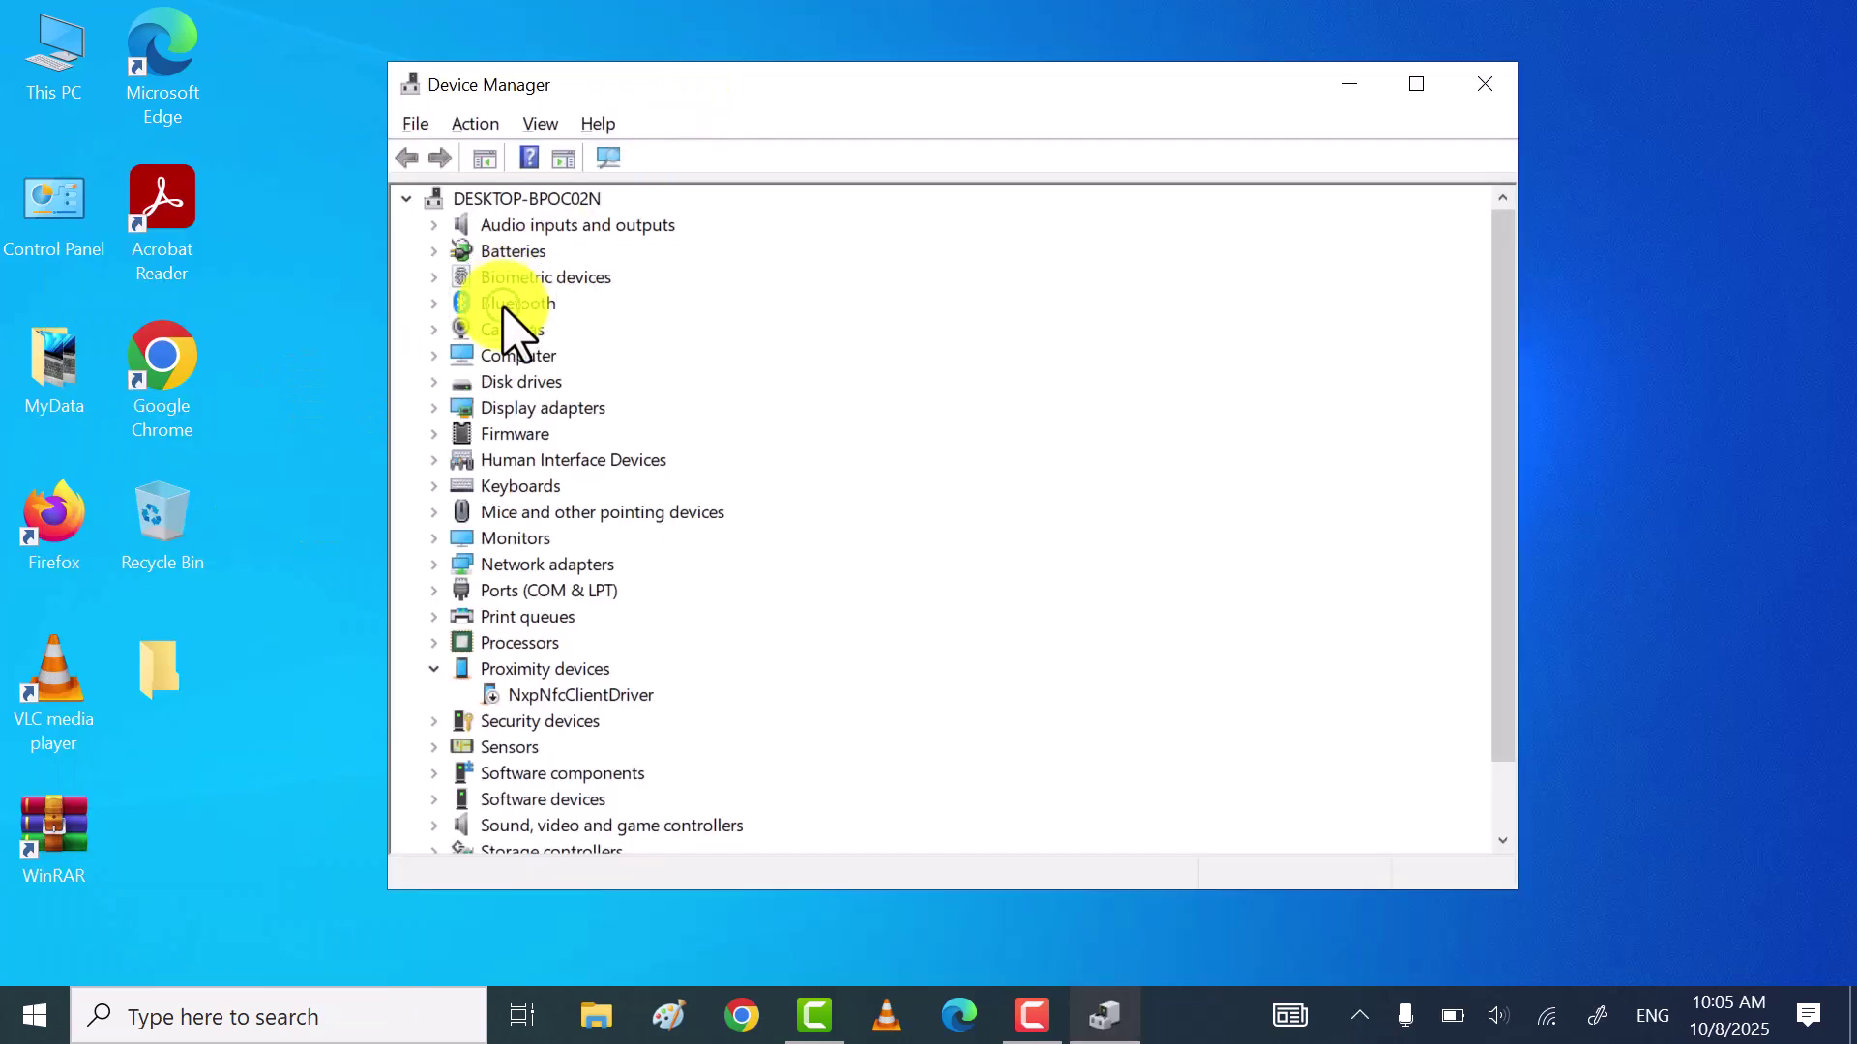
{"action": "double_click", "coordinate": [432, 304]}
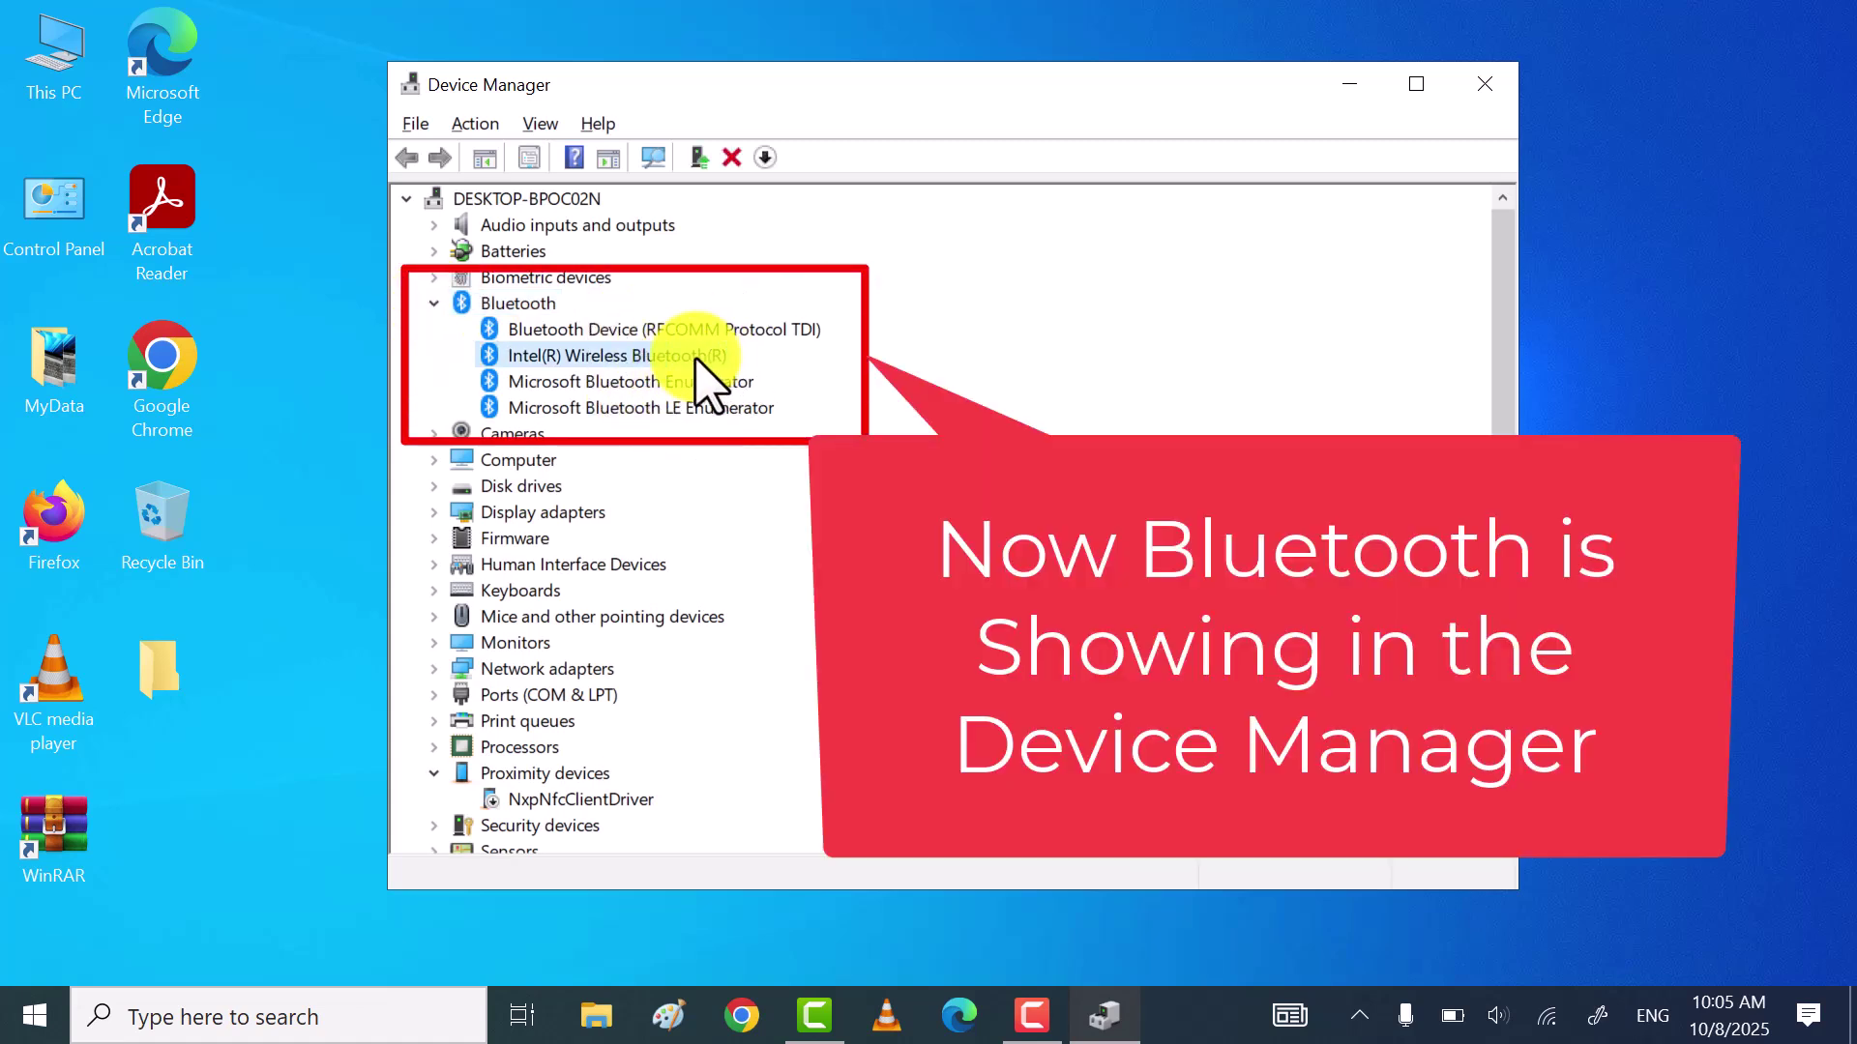
{"action": "left_click", "coordinate": [1485, 84]}
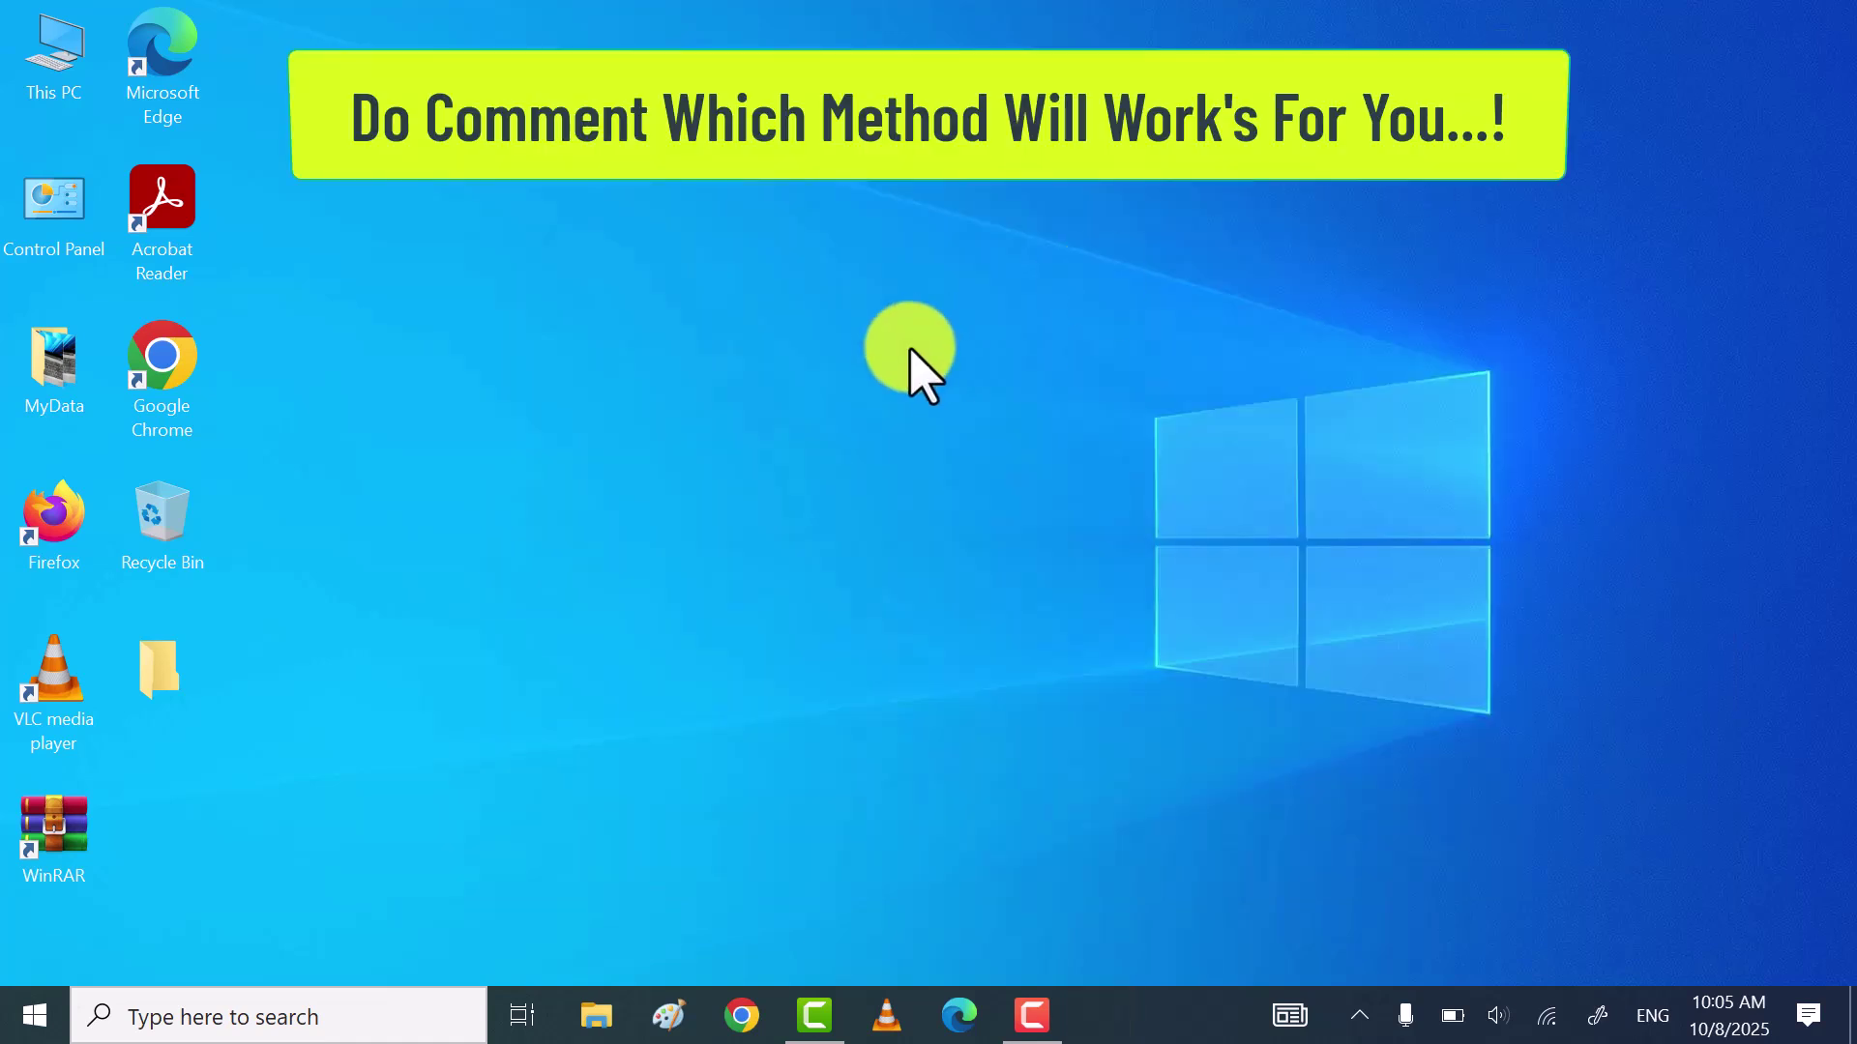
{"action": "right_click", "coordinate": [909, 349]}
{"action": "left_click", "coordinate": [733, 437]}
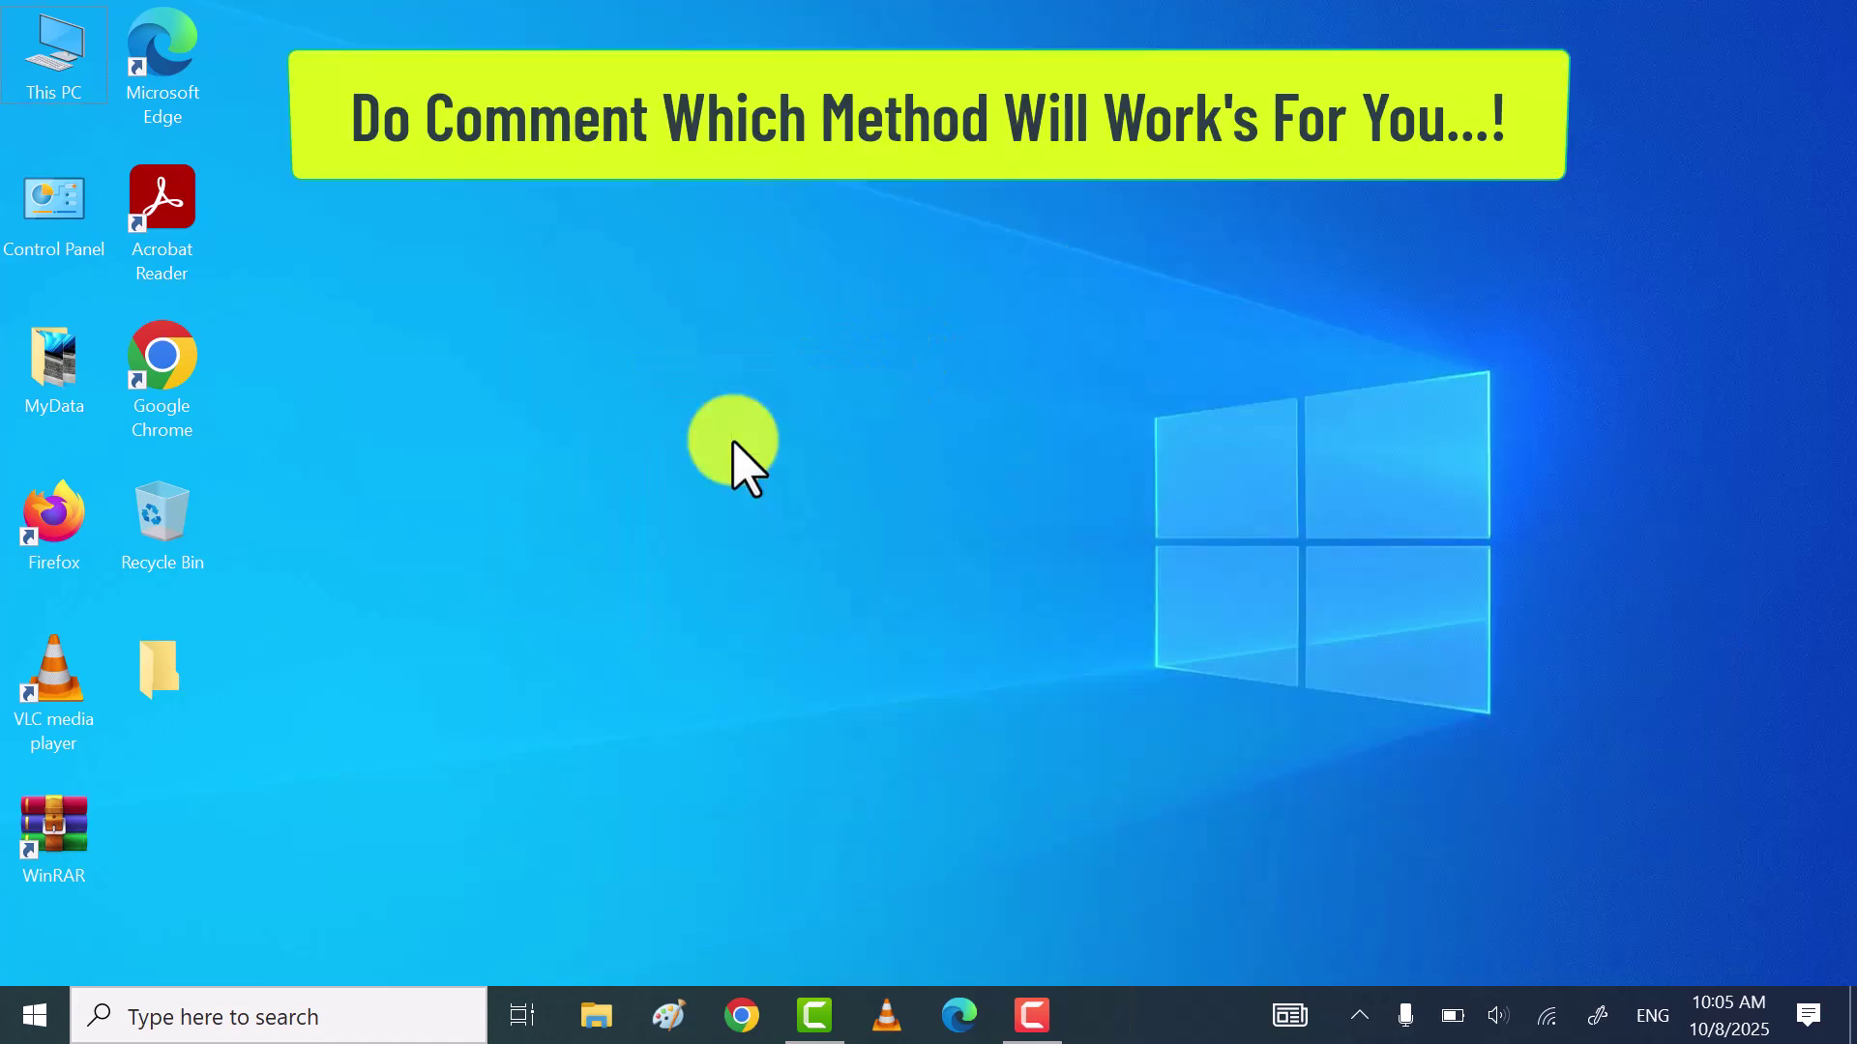